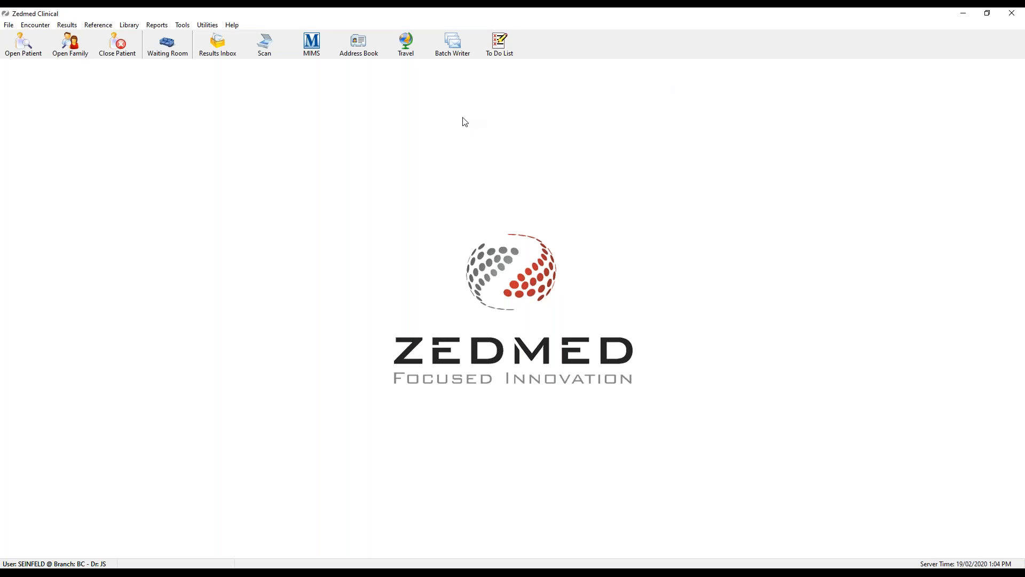
# Step: Enable the pathology paper request prompt in the general defaults of My Options
pyautogui.click(179, 28)
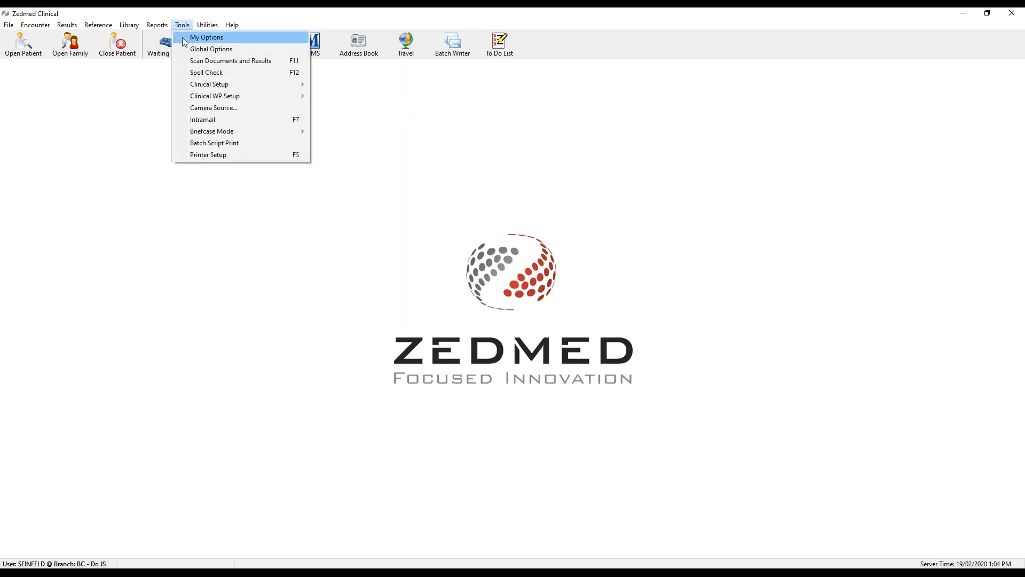
pyautogui.click(185, 38)
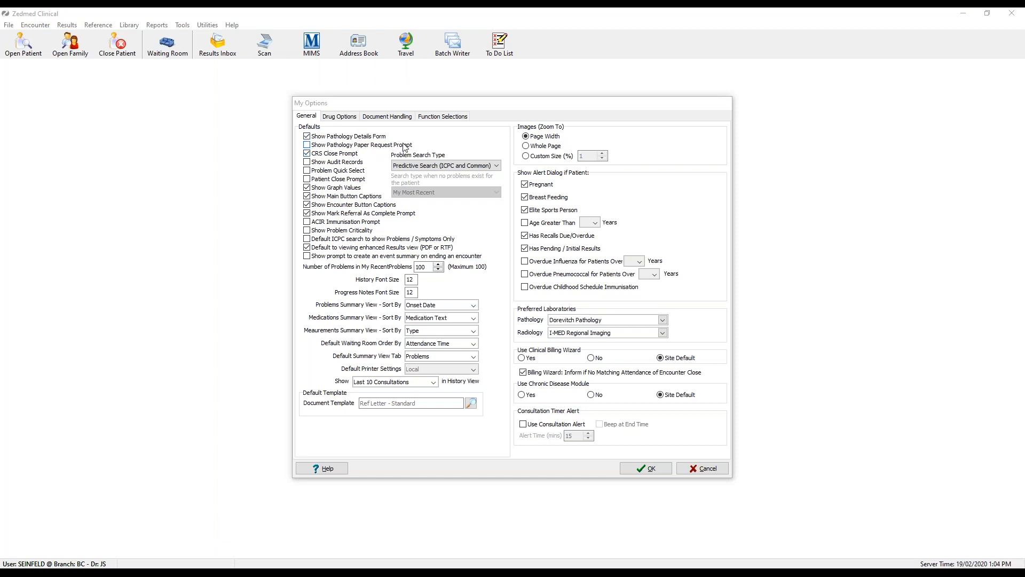
pyautogui.click(314, 147)
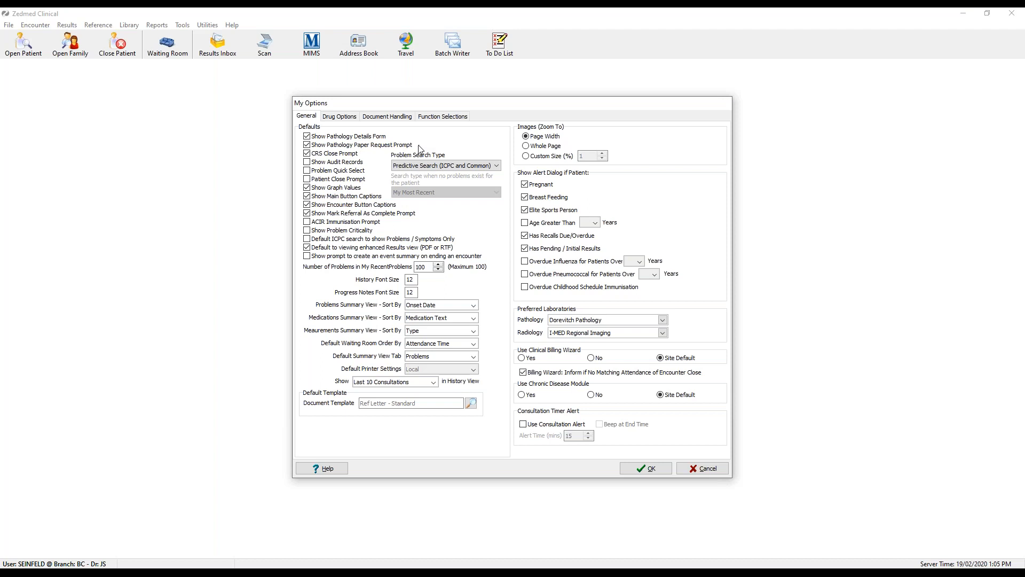
# Step: Review the problem search types, encounter button captions setting, history font size and consultation range choices for the history view
pyautogui.click(497, 166)
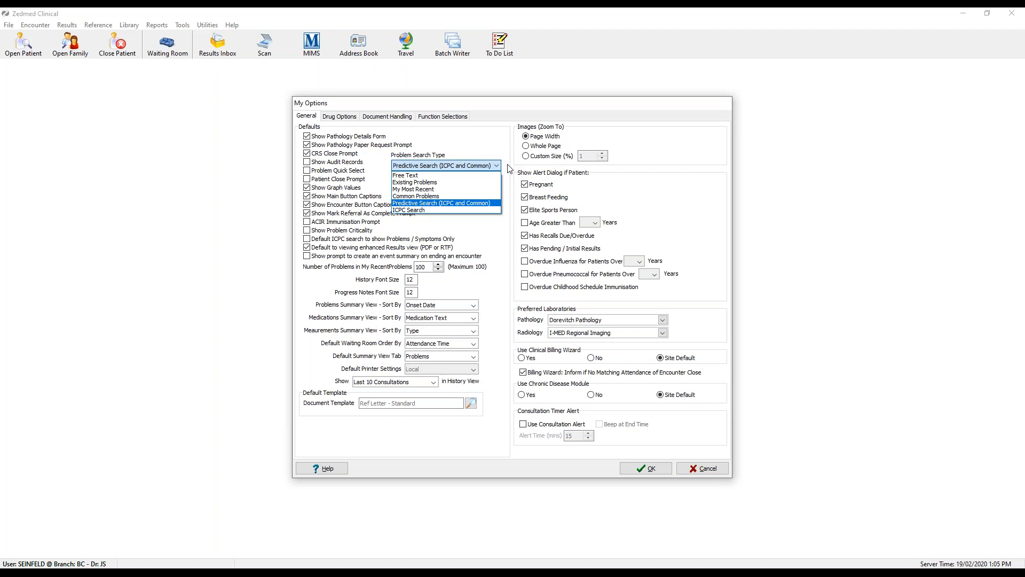
pyautogui.click(513, 170)
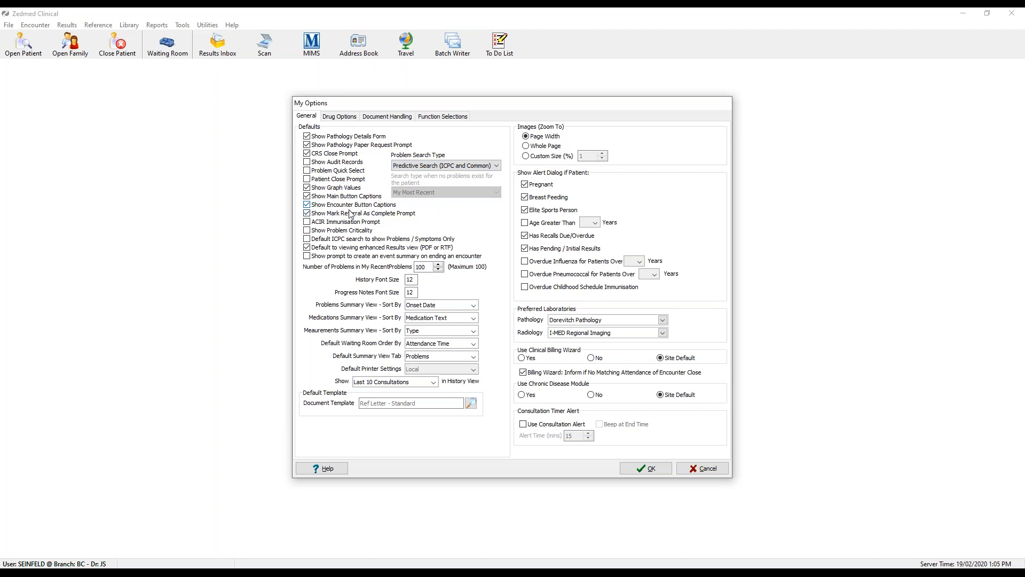
pyautogui.click(307, 205)
pyautogui.click(307, 205)
pyautogui.click(414, 281)
pyautogui.click(433, 382)
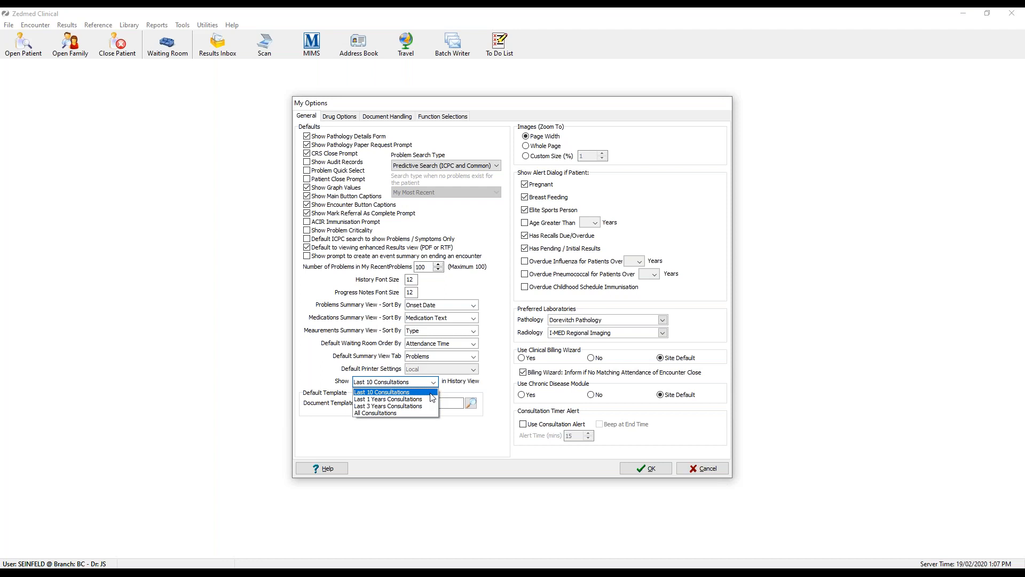
pyautogui.click(467, 430)
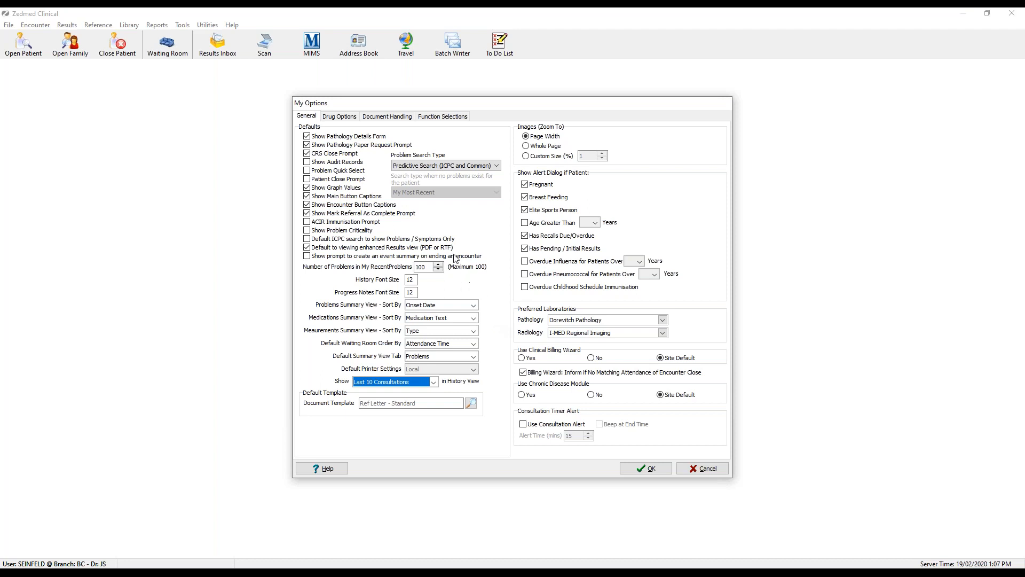
# Step: Review the drug, document handling and function selection preferences, and save the personal options
pyautogui.click(340, 119)
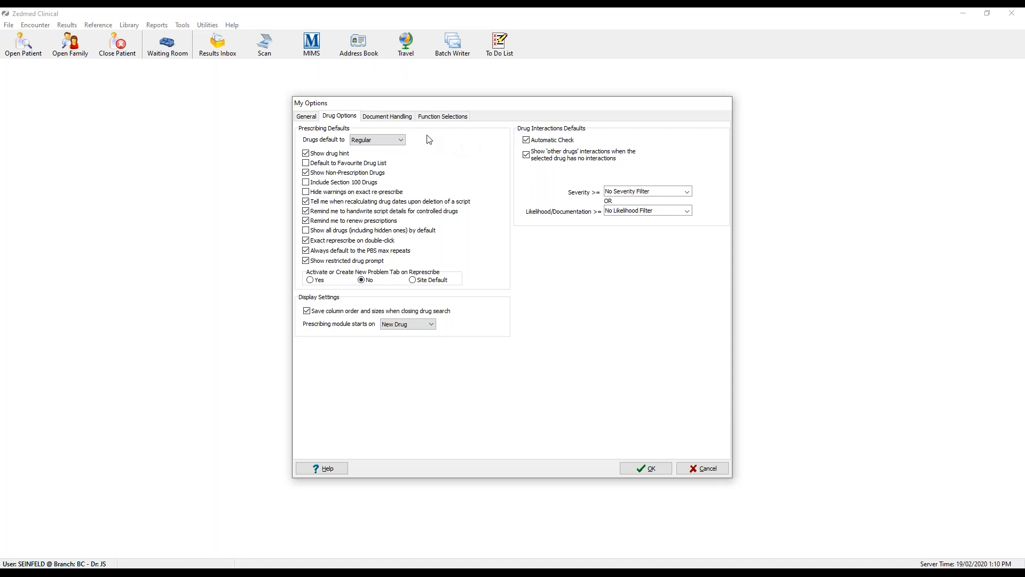
pyautogui.click(386, 120)
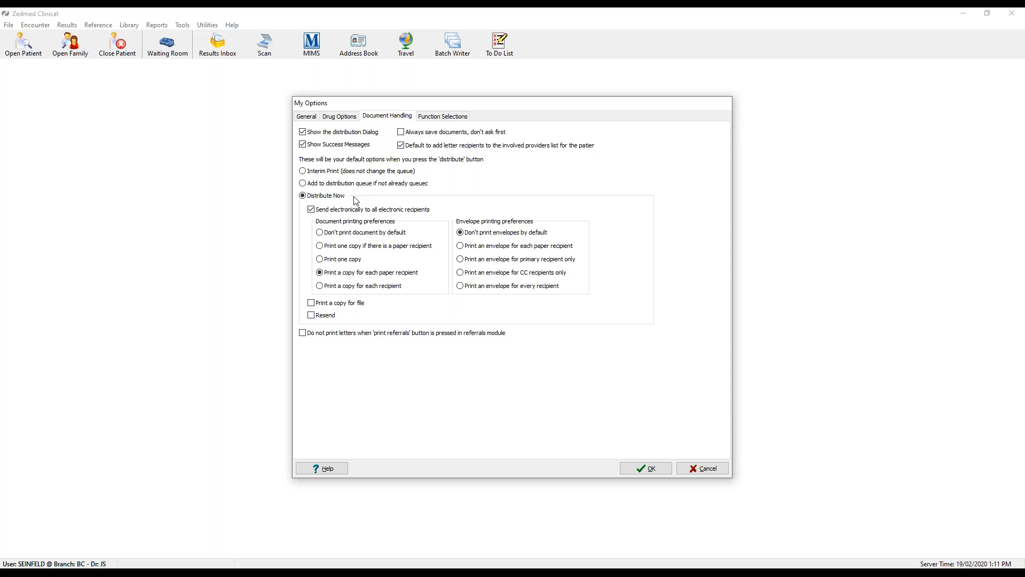
pyautogui.click(460, 119)
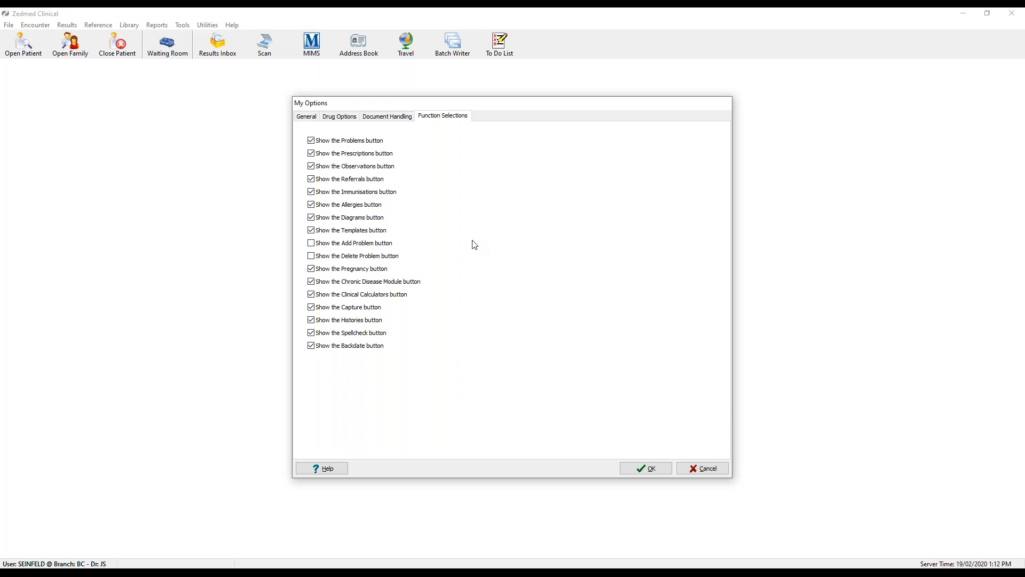
pyautogui.click(660, 471)
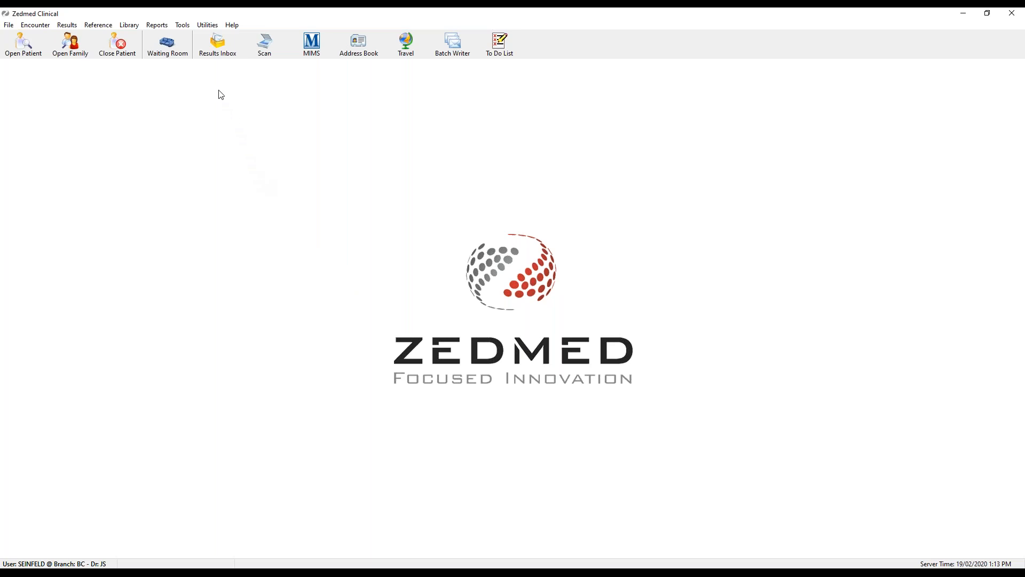
# Step: Admit the patient from the waiting room and start a new encounter instead of continuing today's existing one, acknowledging the alerts
pyautogui.click(168, 51)
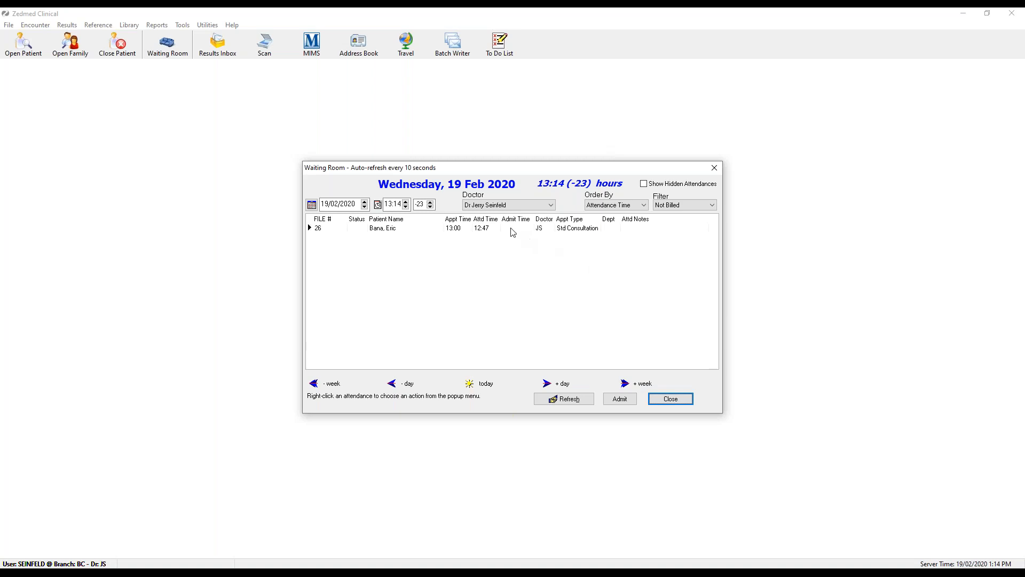
pyautogui.click(425, 228)
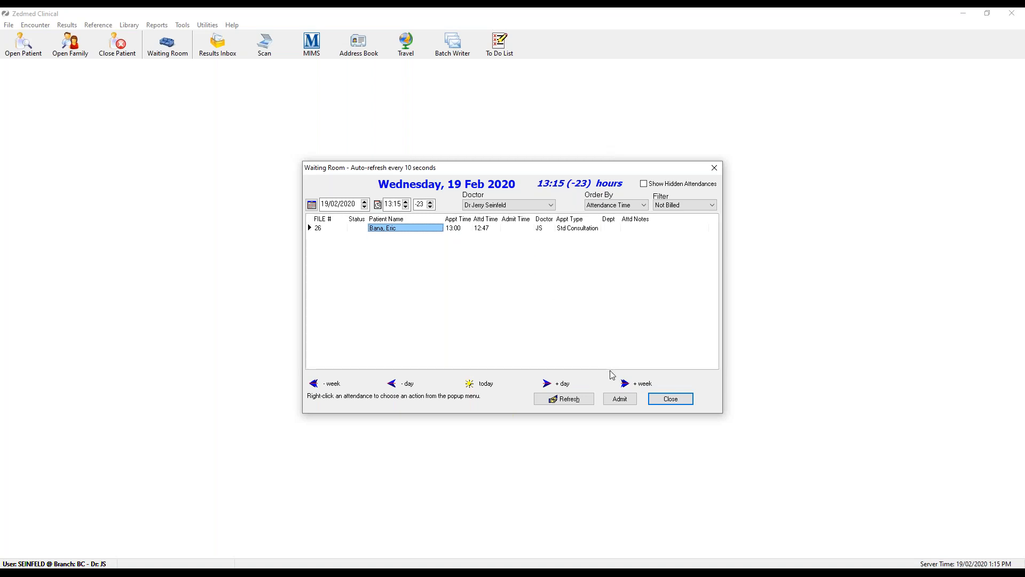
pyautogui.click(614, 404)
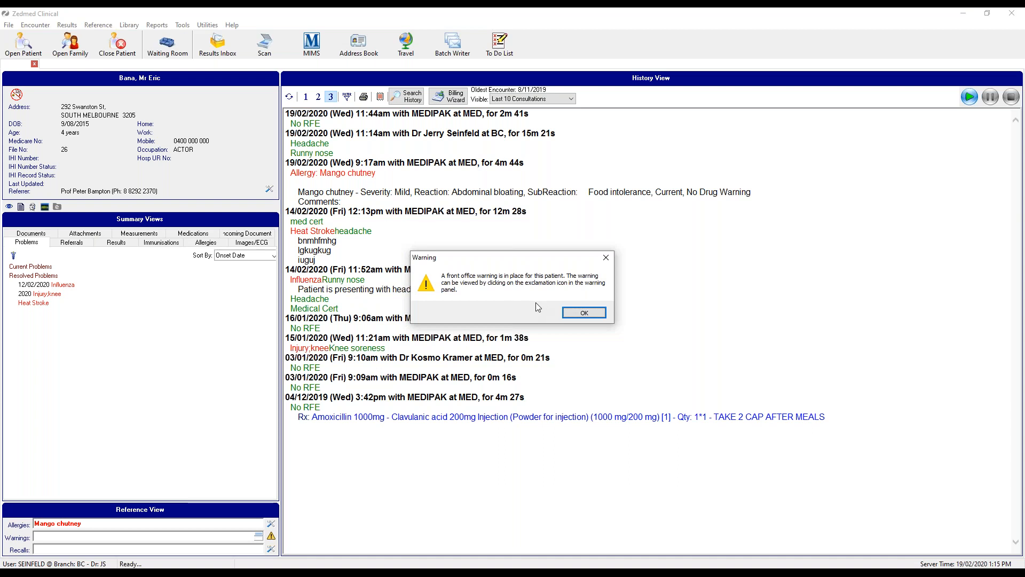
pyautogui.click(571, 314)
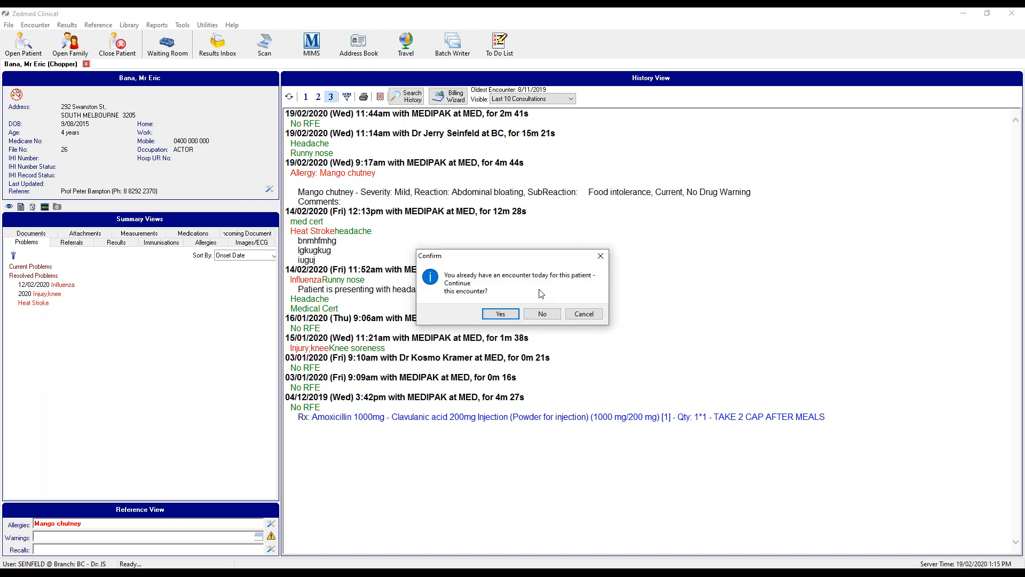
pyautogui.click(540, 314)
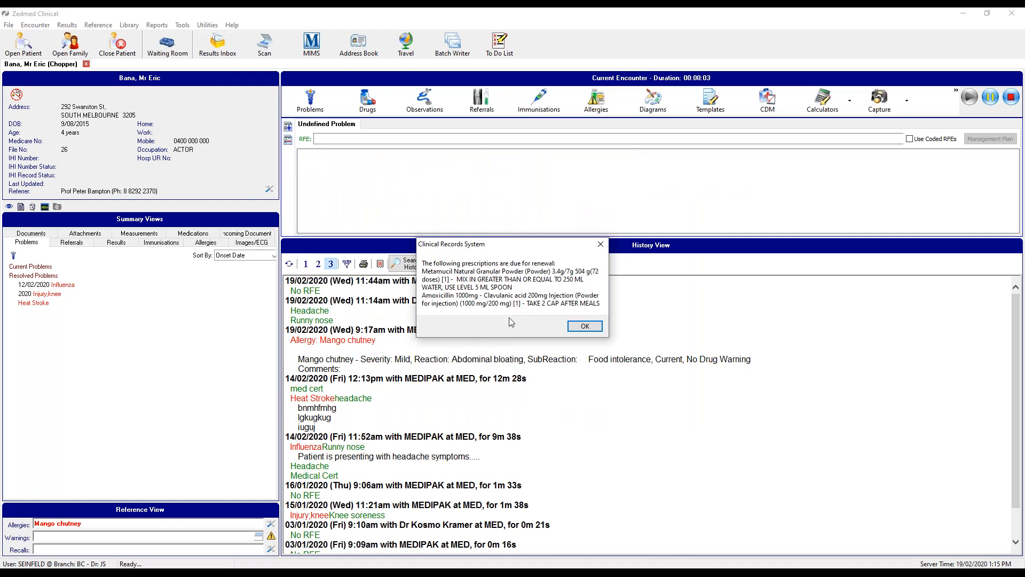
pyautogui.click(574, 328)
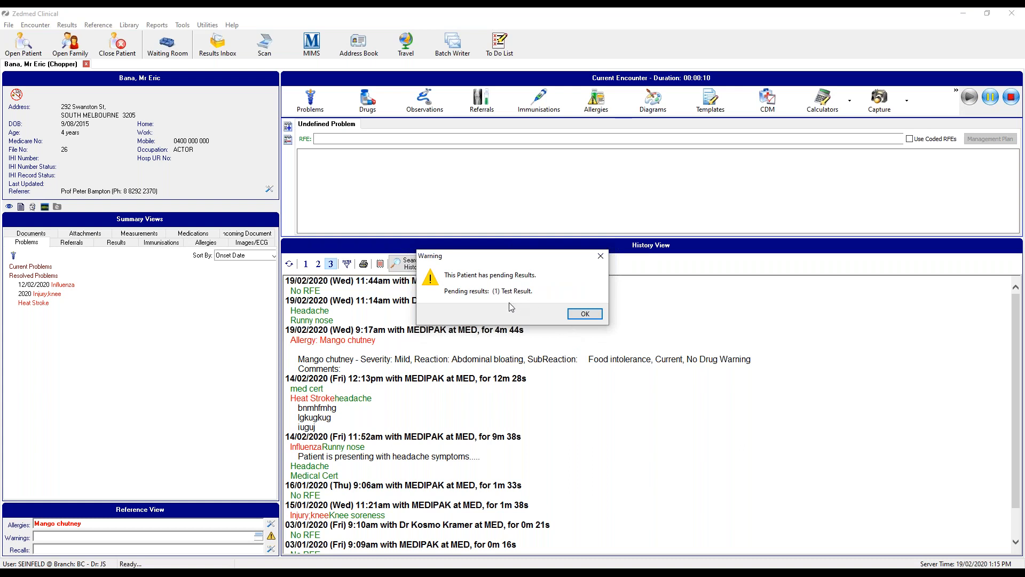
pyautogui.click(576, 314)
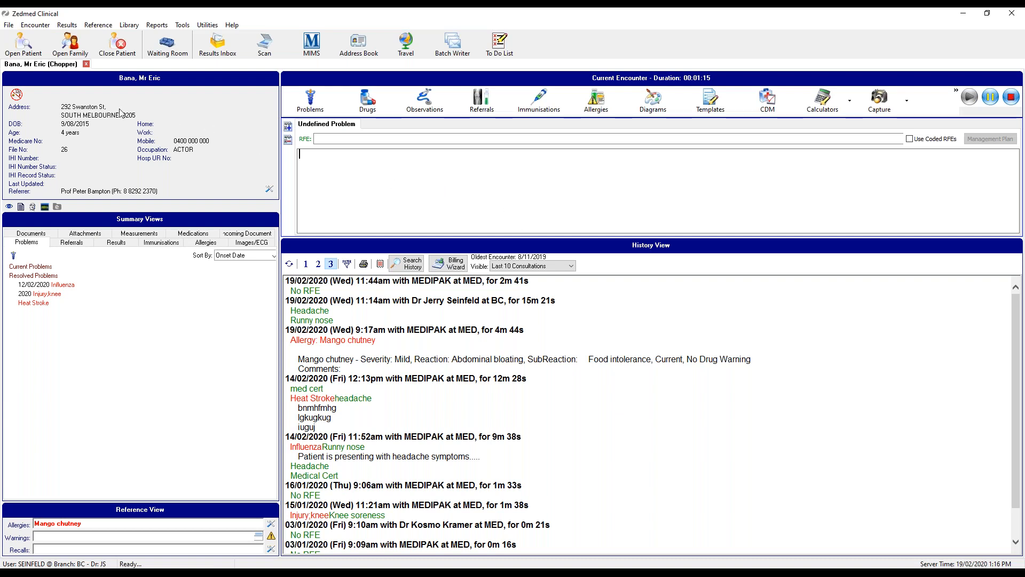
# Step: Find a second patient by family name and open the record alongside the first, acknowledging its alerts
pyautogui.click(36, 48)
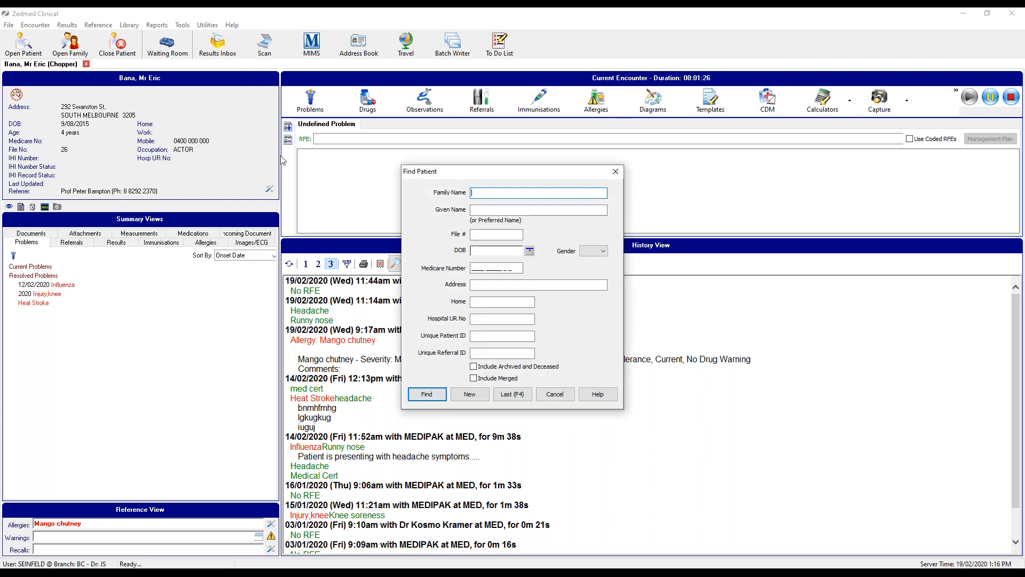
pyautogui.write('Ming')
pyautogui.press('BackSpace')
pyautogui.write('o')
pyautogui.click(427, 393)
pyautogui.doubleClick(441, 228)
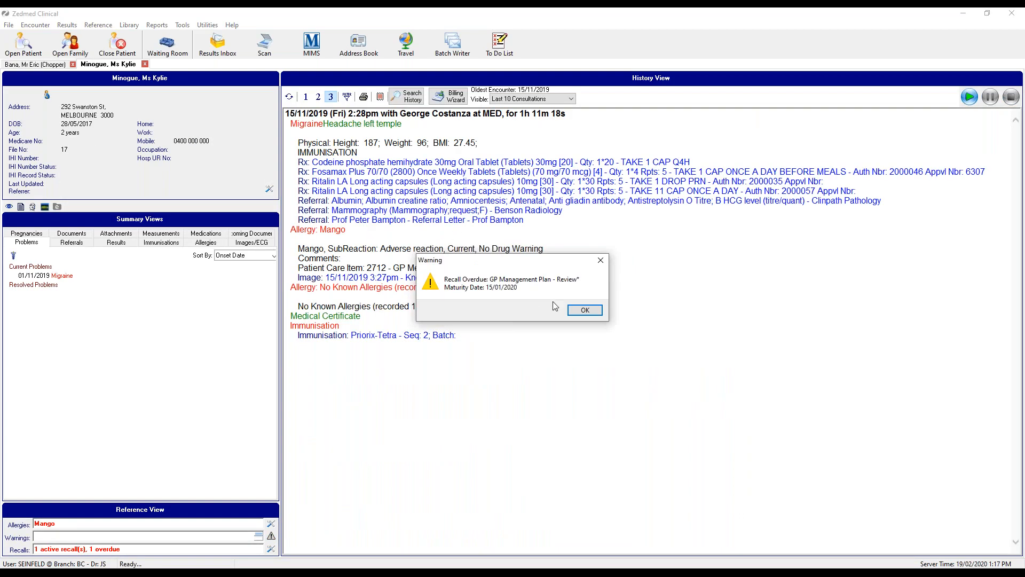
pyautogui.click(580, 311)
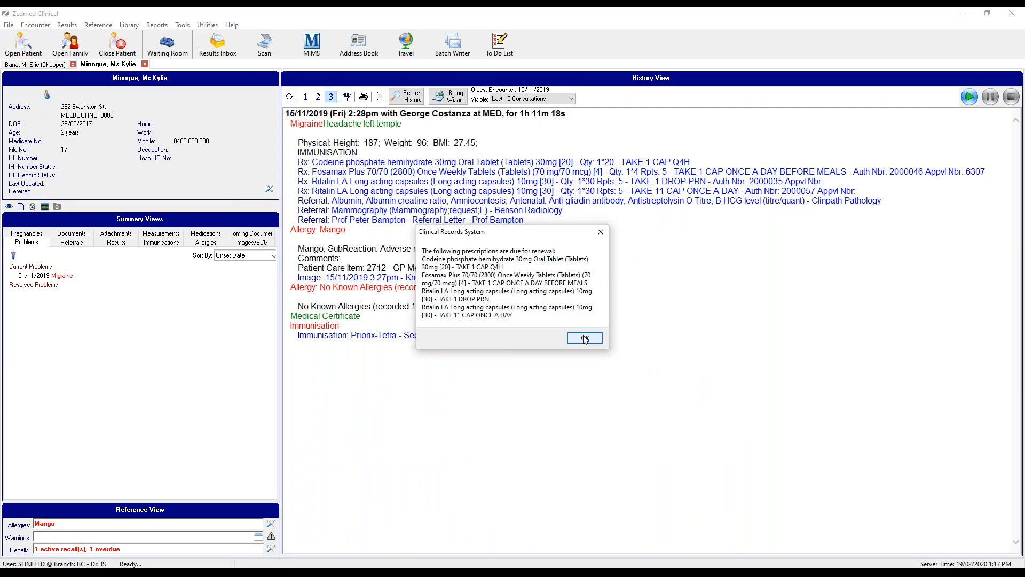
pyautogui.click(585, 338)
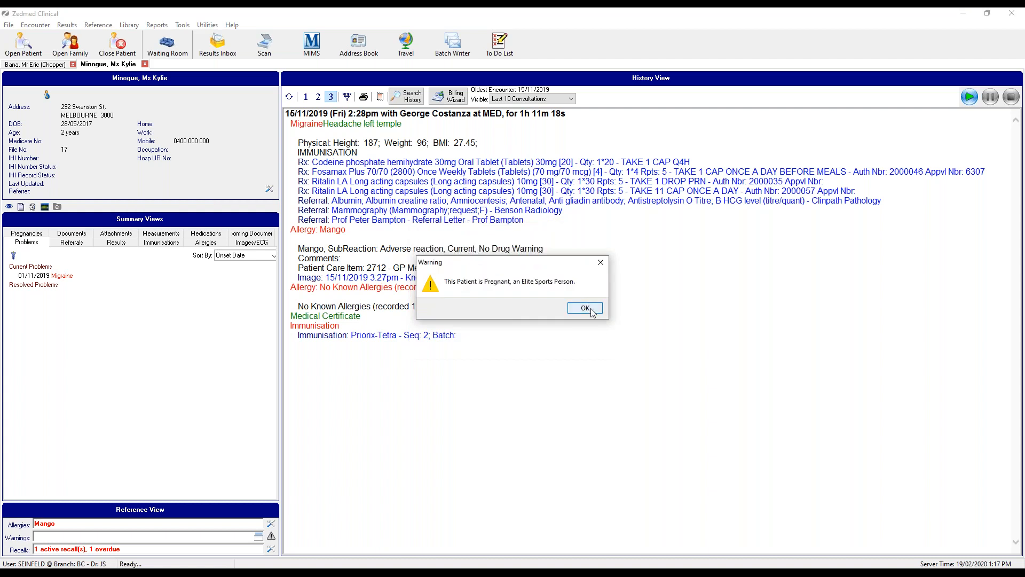
pyautogui.click(589, 310)
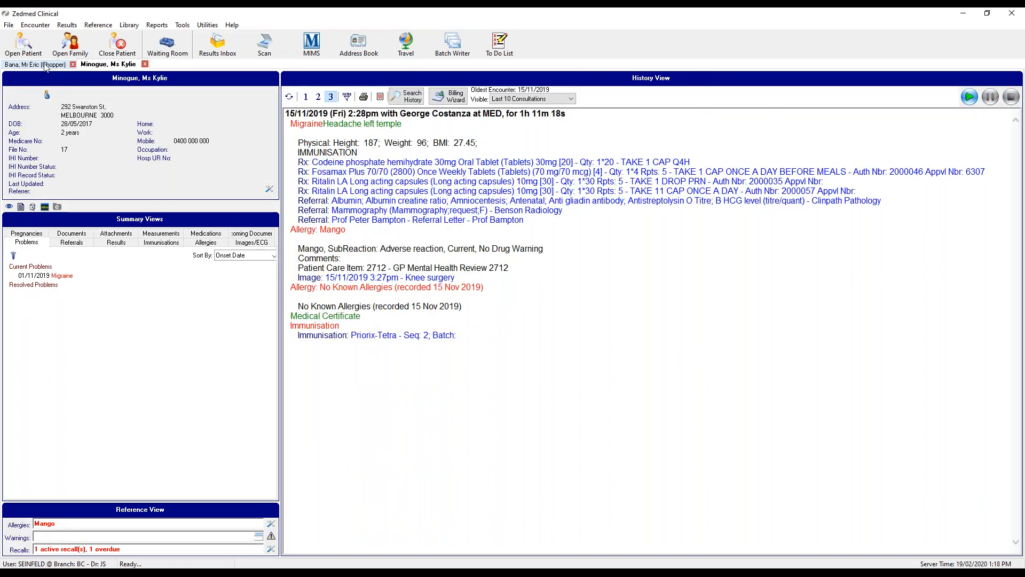
# Step: Switch between the two open patient records and close the second patient's record
pyautogui.click(46, 65)
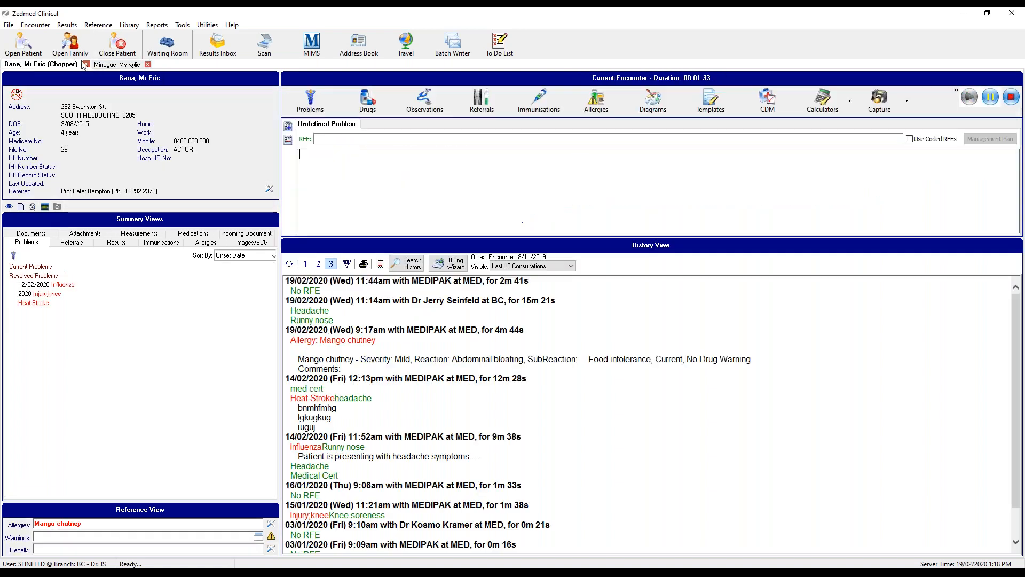
pyautogui.click(112, 64)
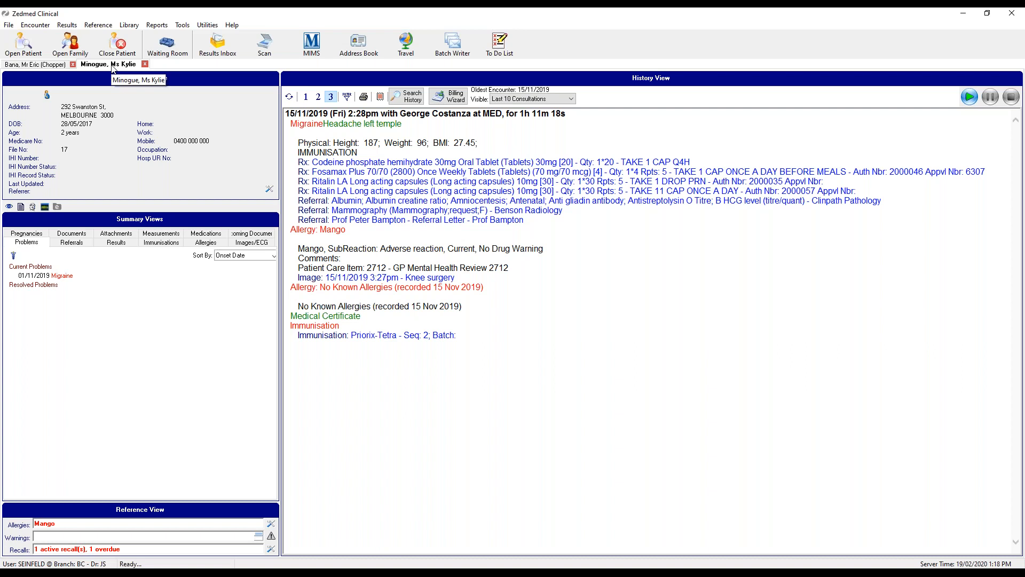
pyautogui.click(145, 64)
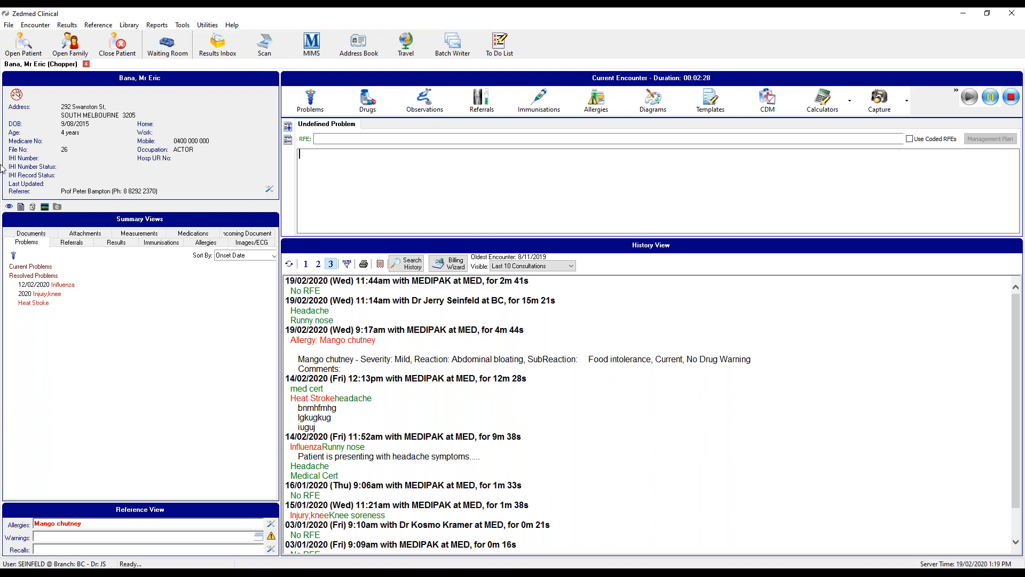
# Step: Open the admitted patient's details for editing and review the personal, next of kin and emergency contact information
pyautogui.click(269, 189)
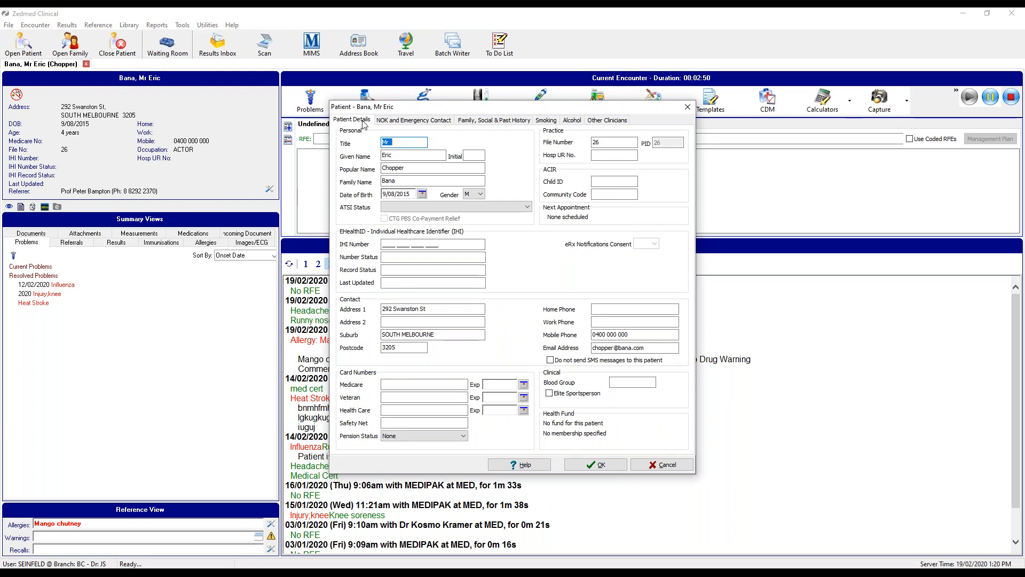
pyautogui.click(401, 122)
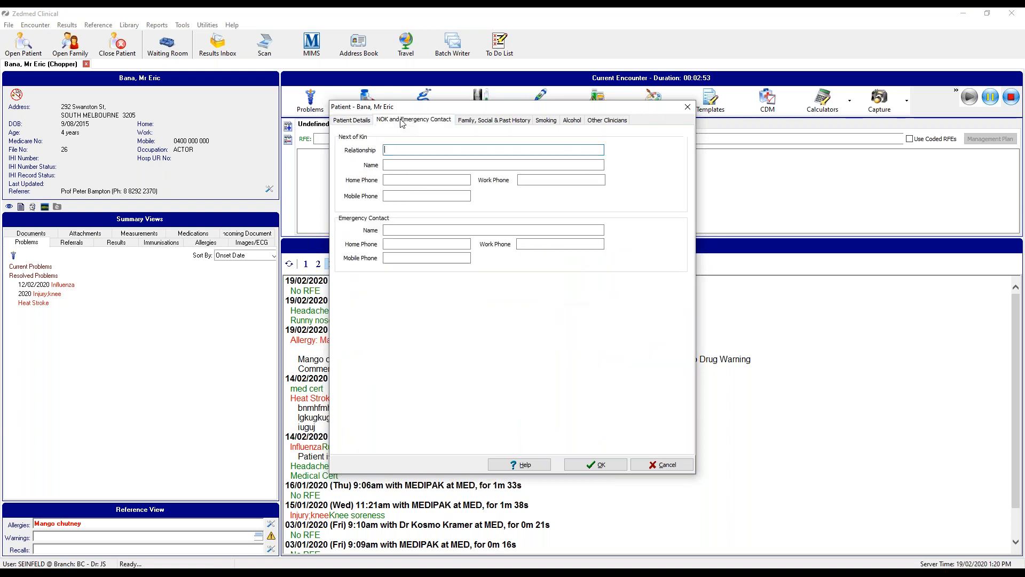
pyautogui.click(359, 123)
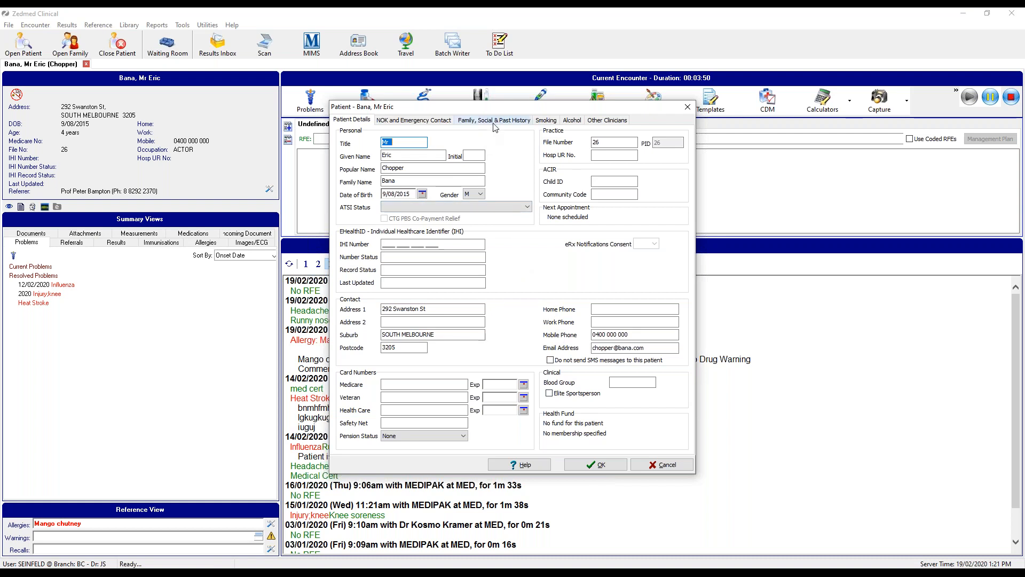
pyautogui.click(438, 124)
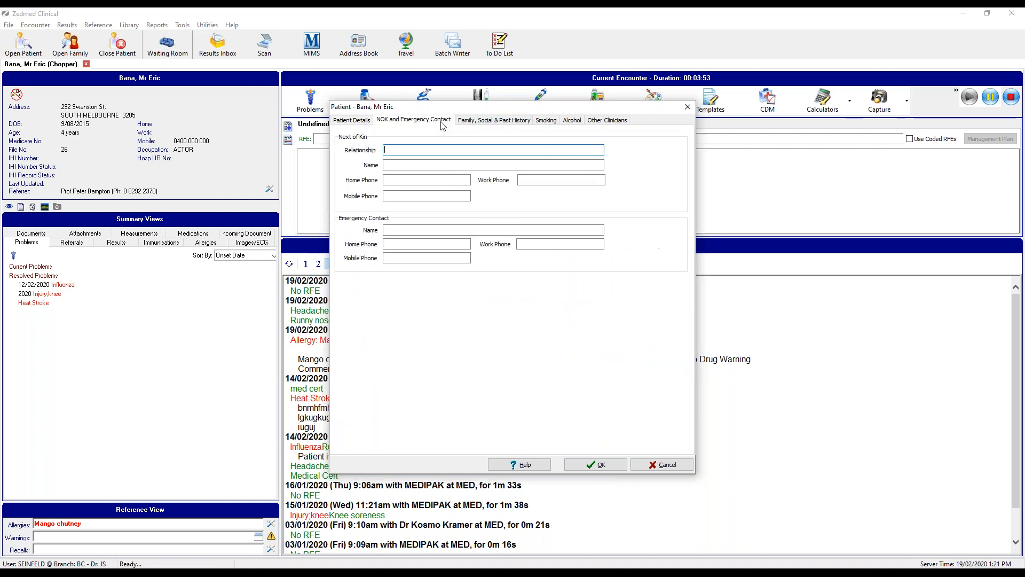
# Step: Check the marital status options without changing them and set the patient's sexuality to Heterosexual in the family and social details
pyautogui.click(482, 122)
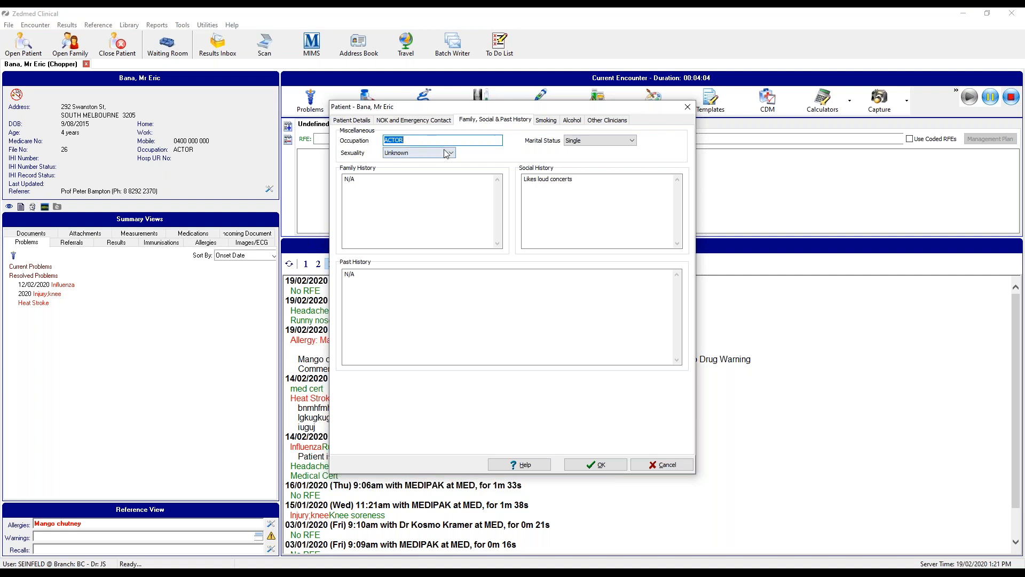
pyautogui.click(596, 144)
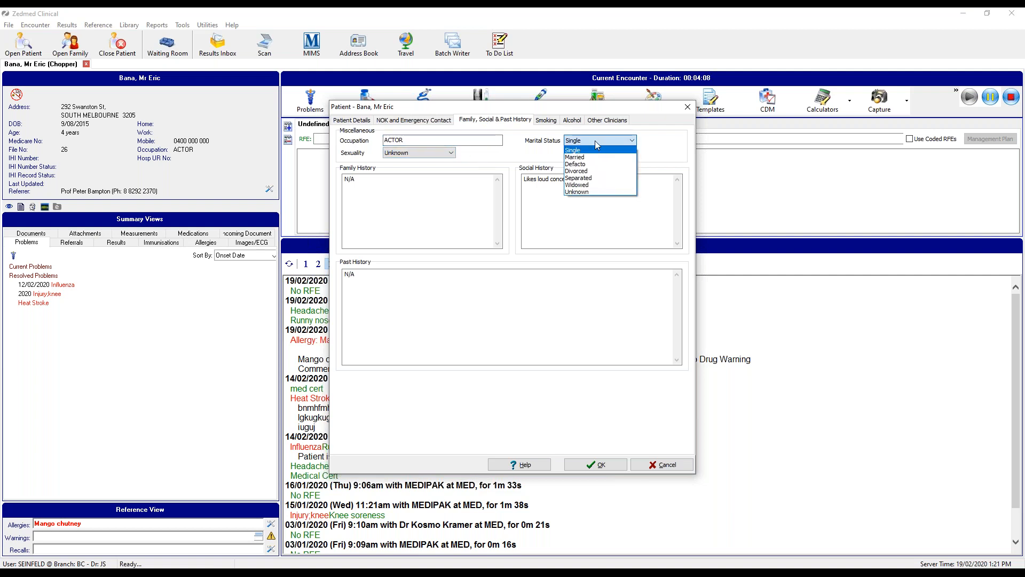
pyautogui.click(595, 142)
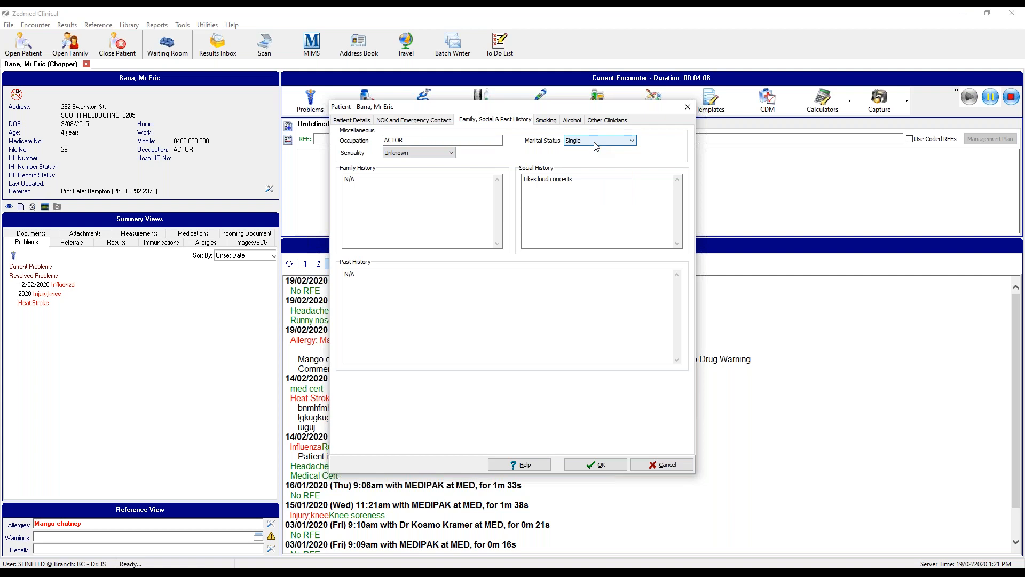
pyautogui.click(437, 156)
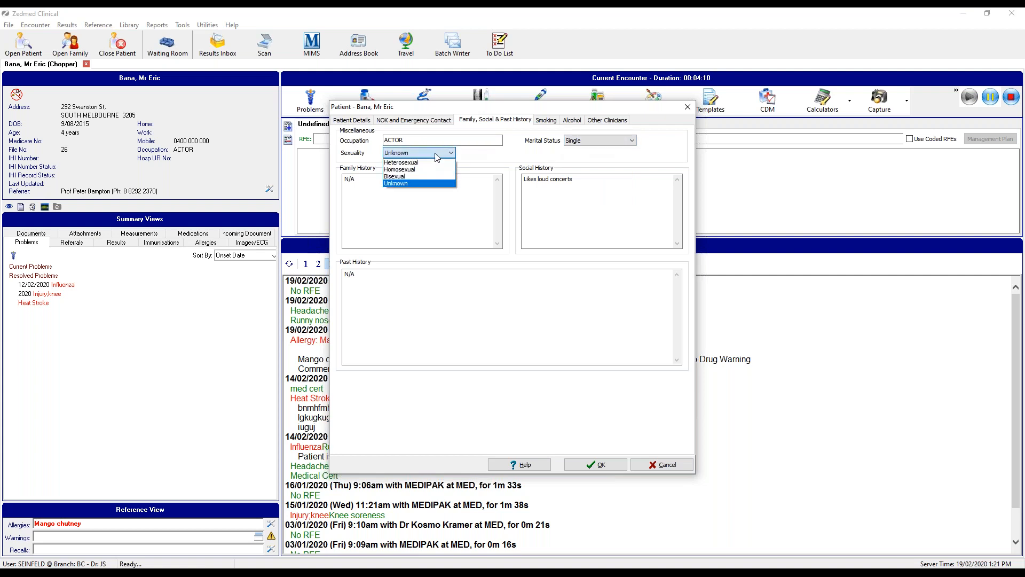
pyautogui.click(404, 164)
# Step: Replace the family history entry with "History of deafness" and leave the social history text as it is
pyautogui.click(365, 182)
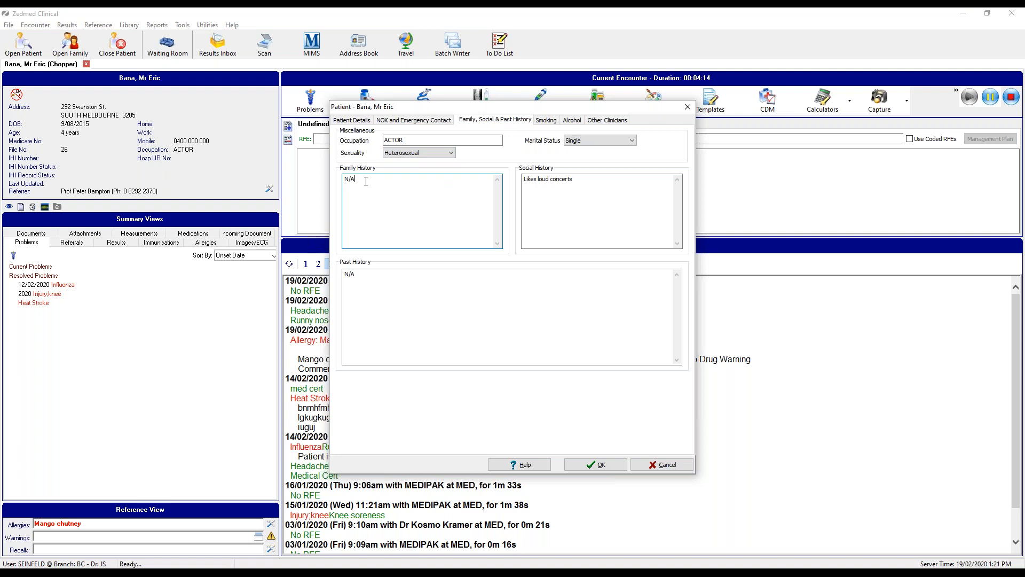
pyautogui.doubleClick(365, 180)
pyautogui.write('History of deafness')
pyautogui.moveTo(576, 179); pyautogui.dragTo(520, 179)
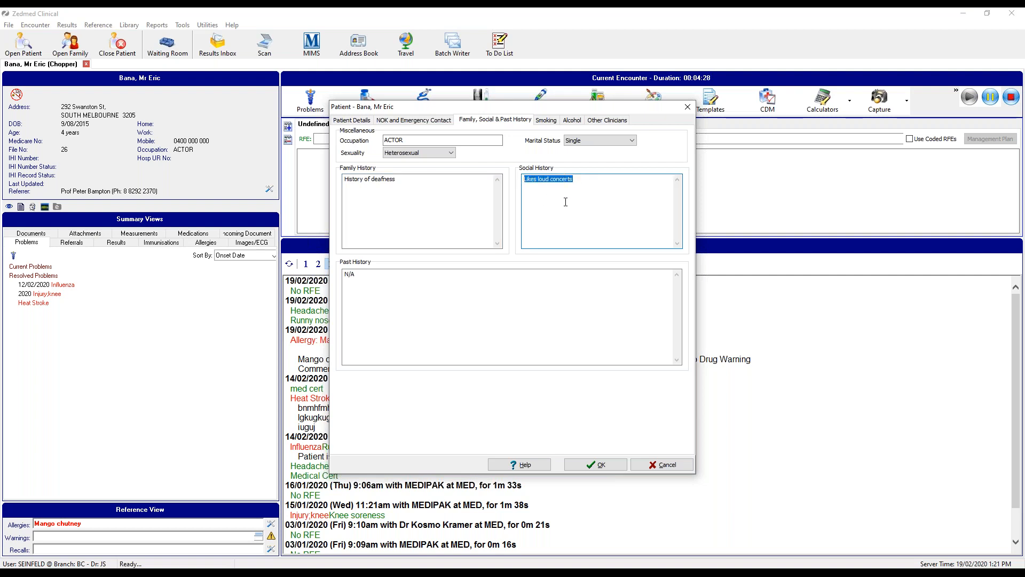
# Step: Replace the past history text with "Some tinitus in warmer climates", followed by "N/A" and "Nil" on separate lines
pyautogui.moveTo(356, 275); pyautogui.dragTo(343, 275)
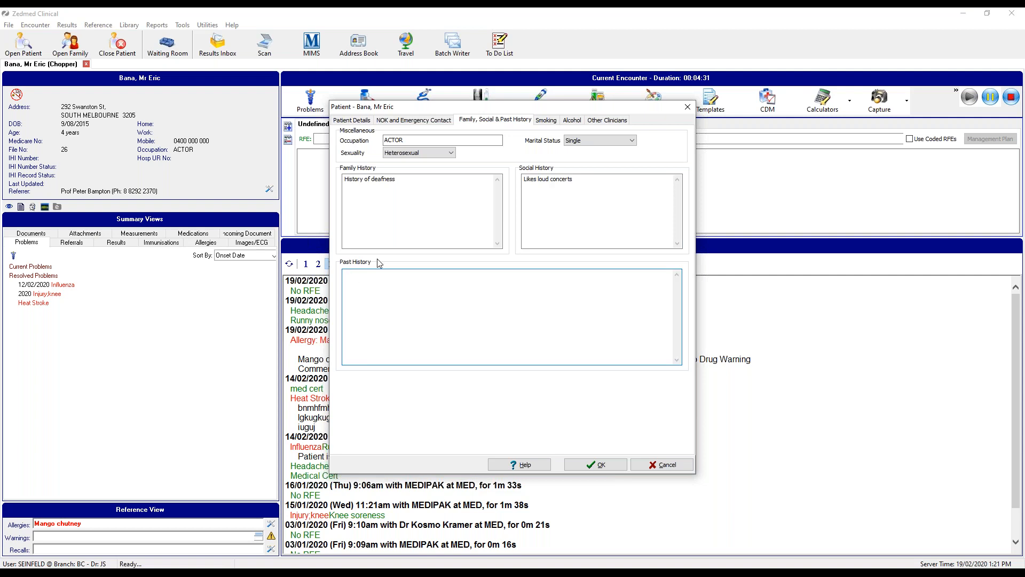
pyautogui.write('Some ')
pyautogui.write('thi')
pyautogui.write('in')
pyautogui.write('it')
pyautogui.write('us in th')
pyautogui.write('e warme')
pyautogui.write('r climates')
pyautogui.moveTo(394, 275); pyautogui.dragTo(383, 274)
pyautogui.press('BackSpace')
pyautogui.press('End')
pyautogui.write('N/A')
pyautogui.press('Return')
pyautogui.write('Nil')
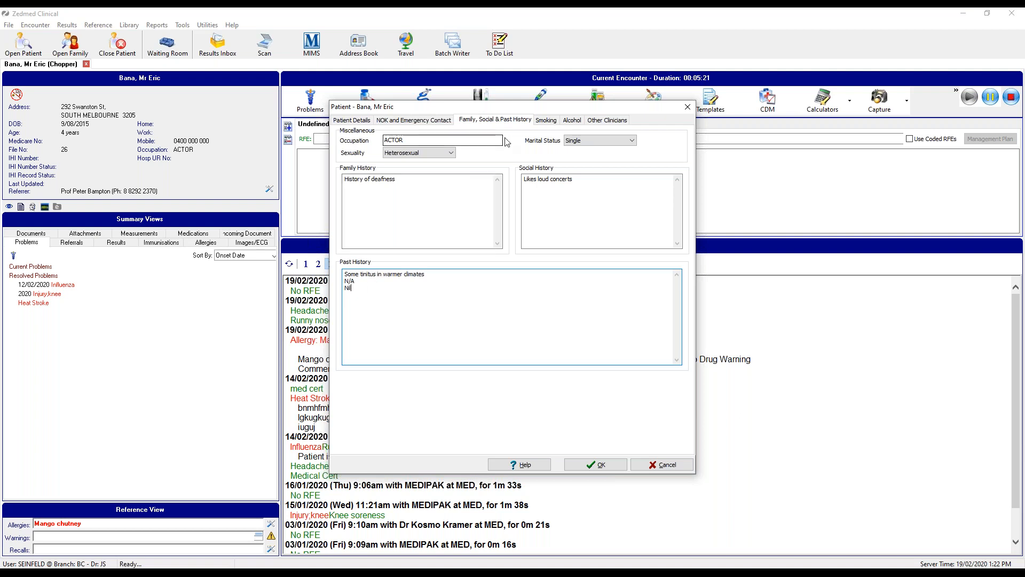
# Step: Review the patient's smoking, alcohol and other clinicians information, and save the patient details
pyautogui.click(553, 120)
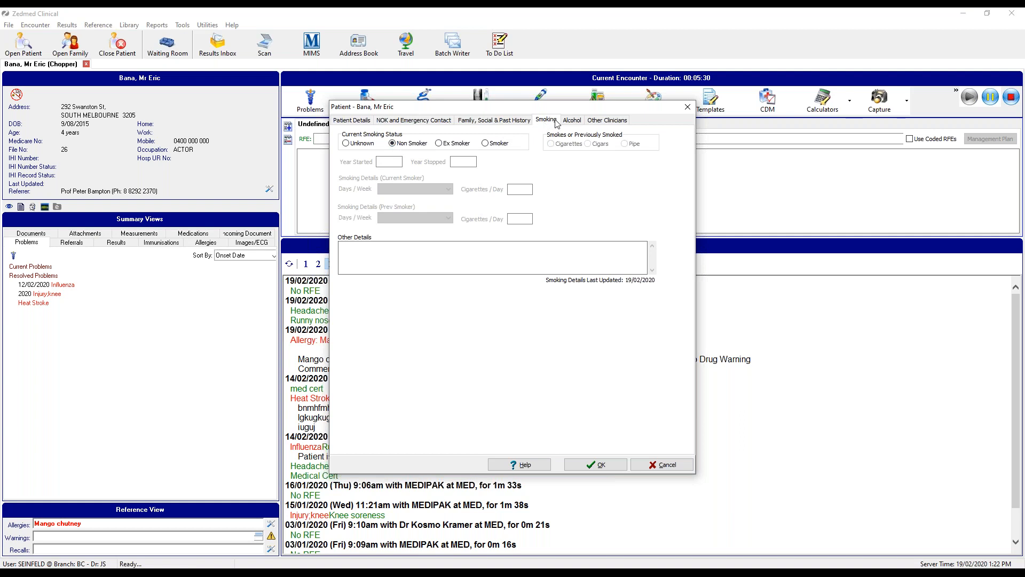
pyautogui.click(575, 120)
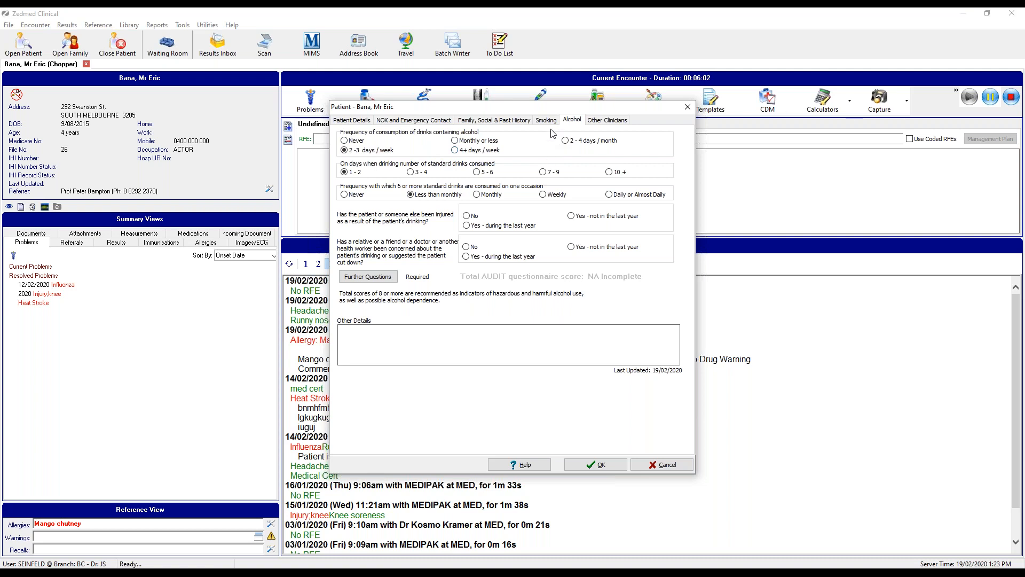
pyautogui.click(605, 123)
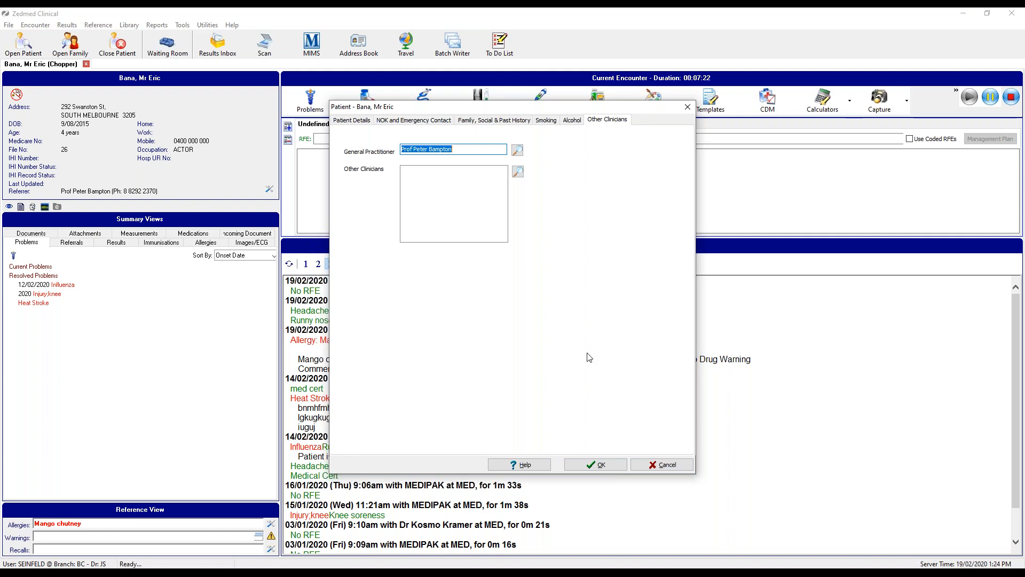
pyautogui.click(613, 466)
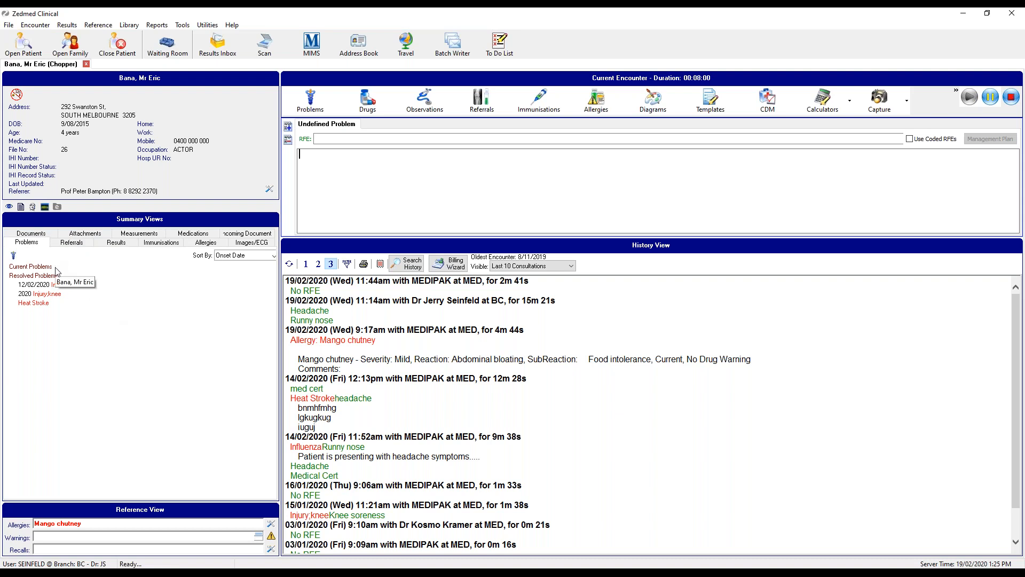
# Step: Review the patient's results and allergies in the summary views
pyautogui.click(117, 244)
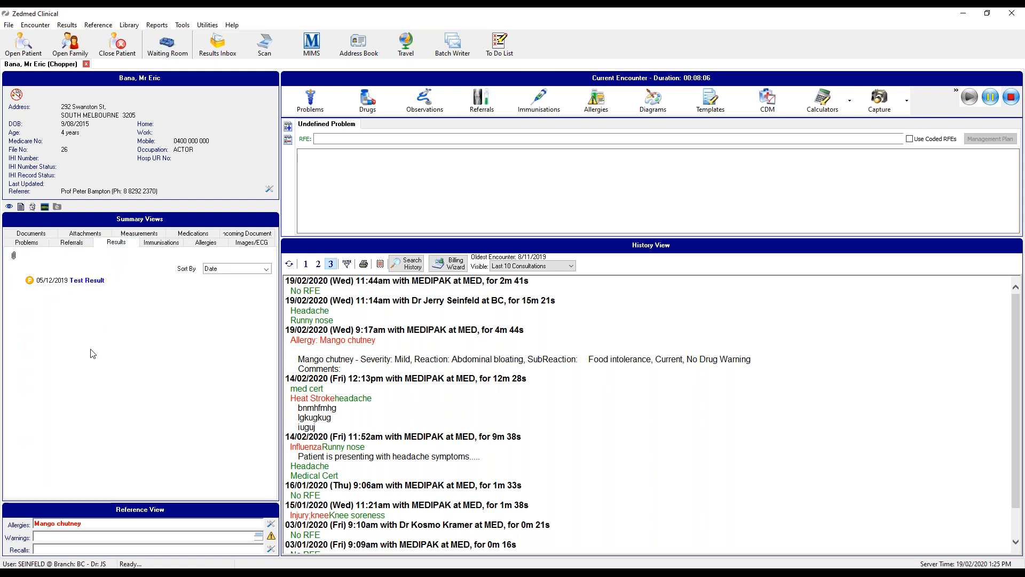
pyautogui.click(208, 244)
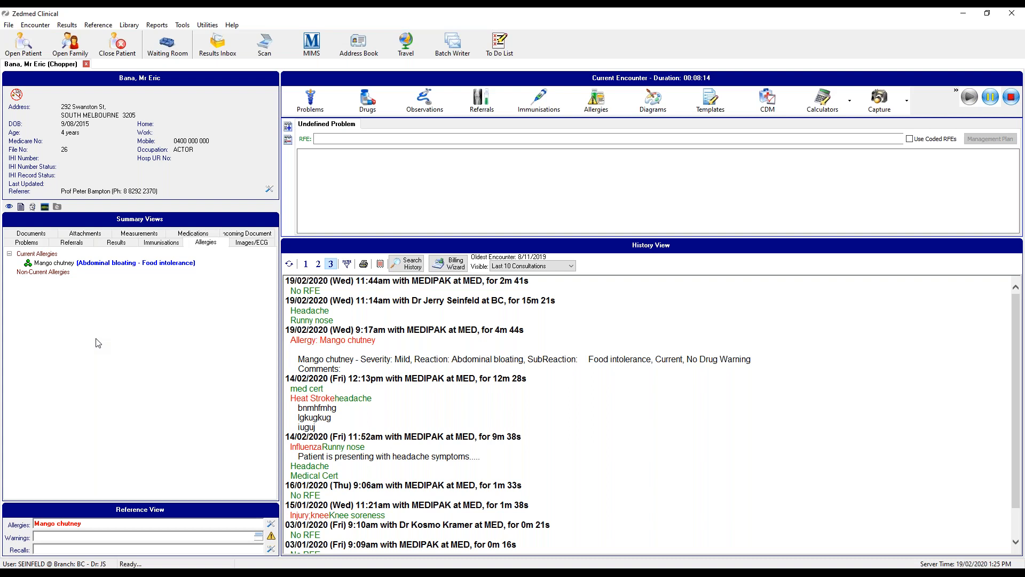
pyautogui.click(315, 169)
# Step: Open the patient's front office alert and read through its full text
pyautogui.click(271, 535)
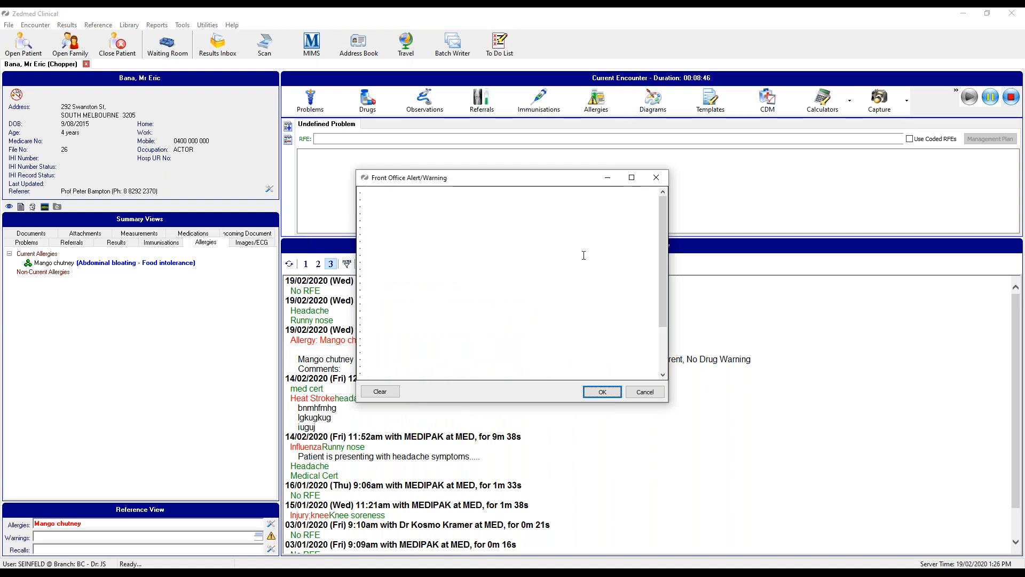
pyautogui.moveTo(664, 214); pyautogui.dragTo(670, 263)
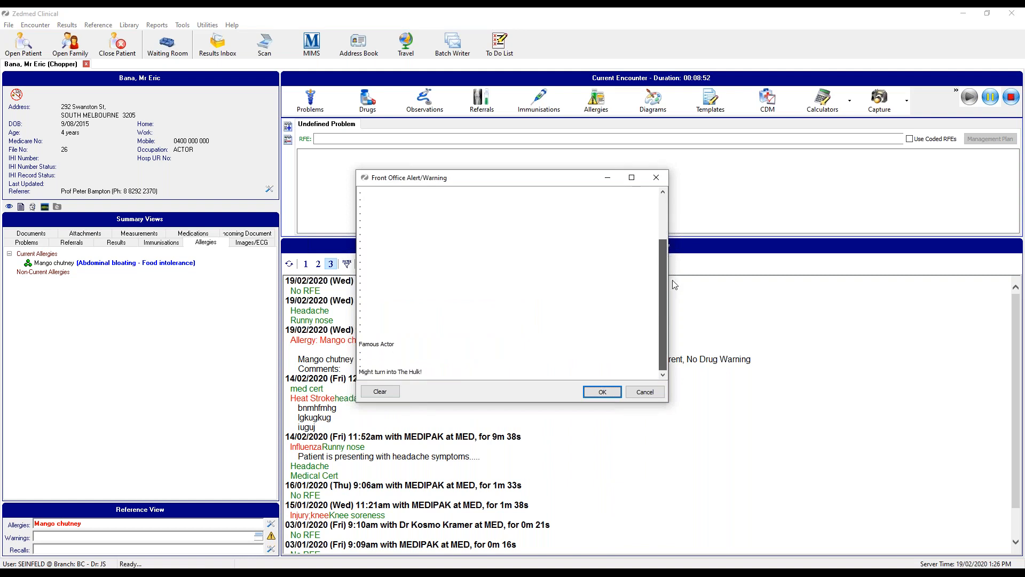
pyautogui.moveTo(665, 254); pyautogui.dragTo(664, 215)
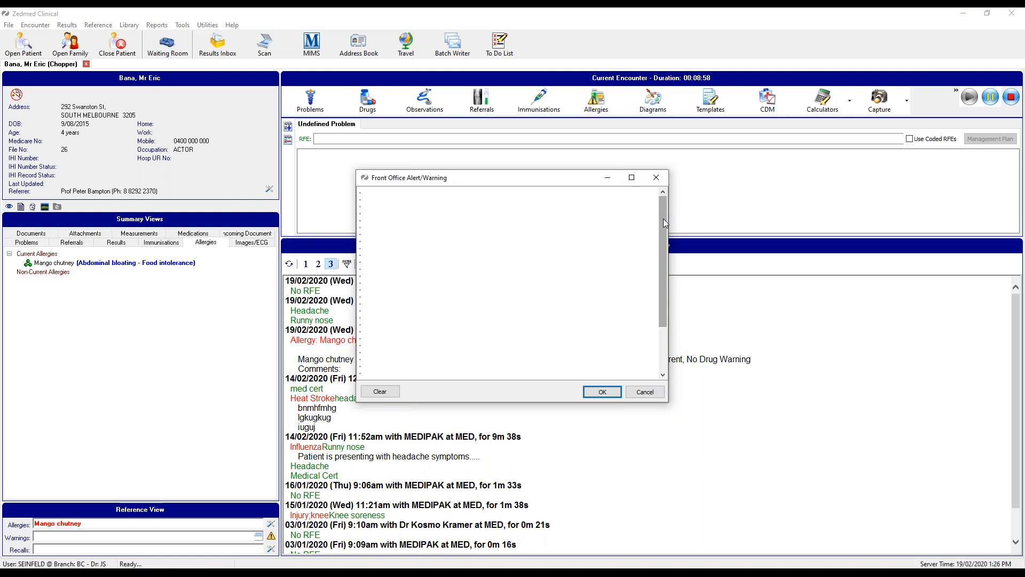
pyautogui.moveTo(662, 219); pyautogui.dragTo(665, 275)
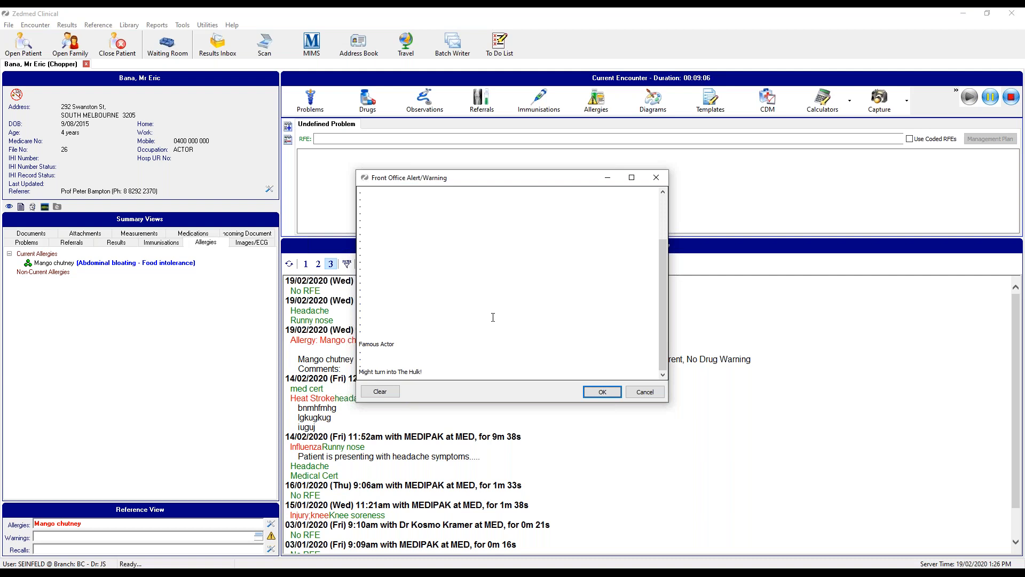
# Step: Overwrite the alert line "Might turn into The Hulk!" with draft wording, trying "Drug seeke" and "Absuive", trim the draft and confirm the alert
pyautogui.moveTo(424, 372); pyautogui.dragTo(361, 375)
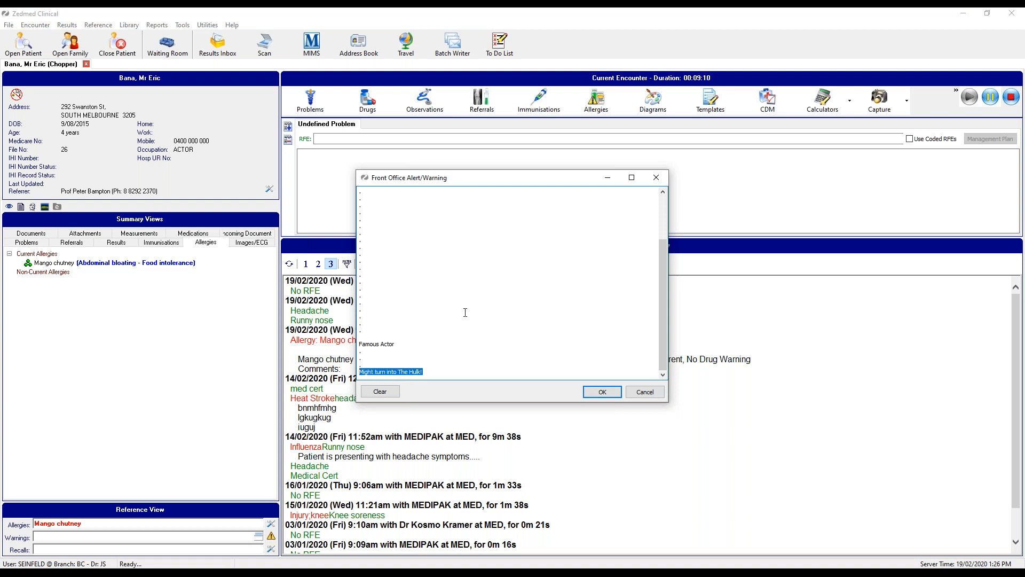
pyautogui.write('Drug seeke')
pyautogui.press('BackSpace')
pyautogui.press('BackSpace')
pyautogui.press('BackSpace')
pyautogui.press('BackSpace')
pyautogui.press('BackSpace')
pyautogui.press('BackSpace')
pyautogui.press('BackSpace')
pyautogui.press('BackSpace')
pyautogui.press('BackSpace')
pyautogui.press('BackSpace')
pyautogui.write('Absuive')
pyautogui.press('BackSpace')
pyautogui.press('BackSpace')
pyautogui.press('BackSpace')
pyautogui.press('BackSpace')
pyautogui.click(619, 393)
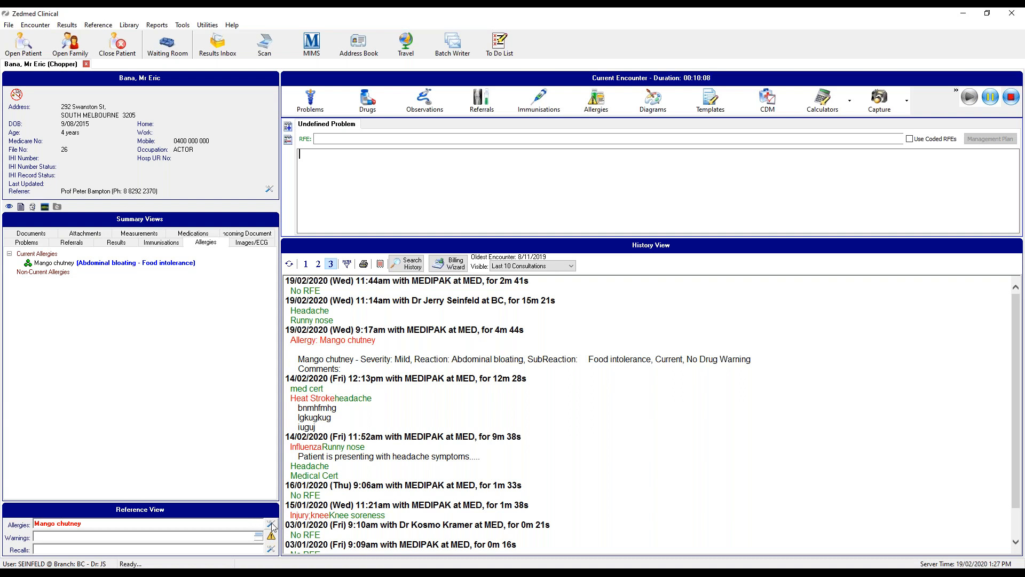
# Step: Review the patient's allergies and adverse reactions, and check the recalls with the Inactive filter
pyautogui.click(271, 524)
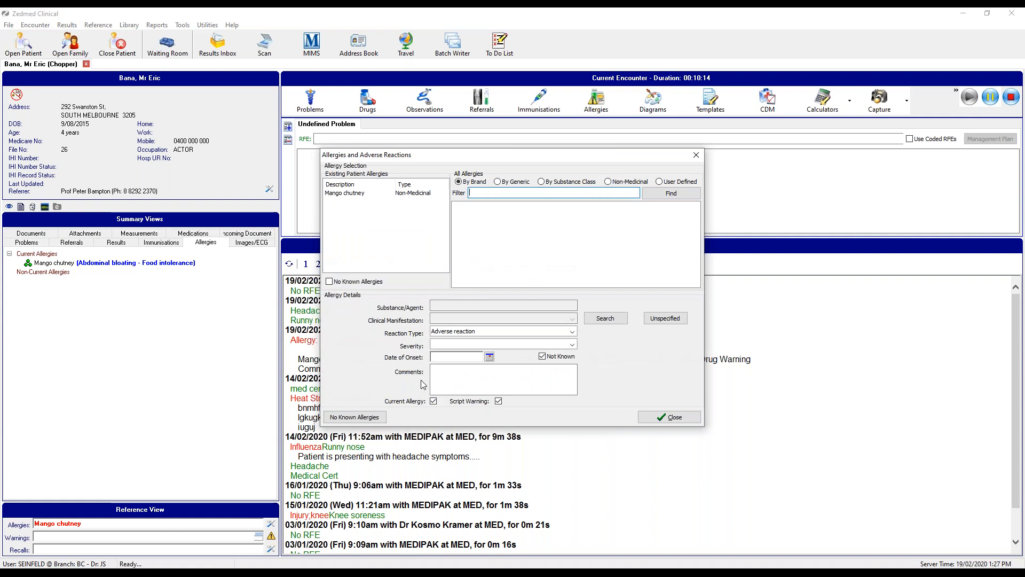
pyautogui.click(652, 418)
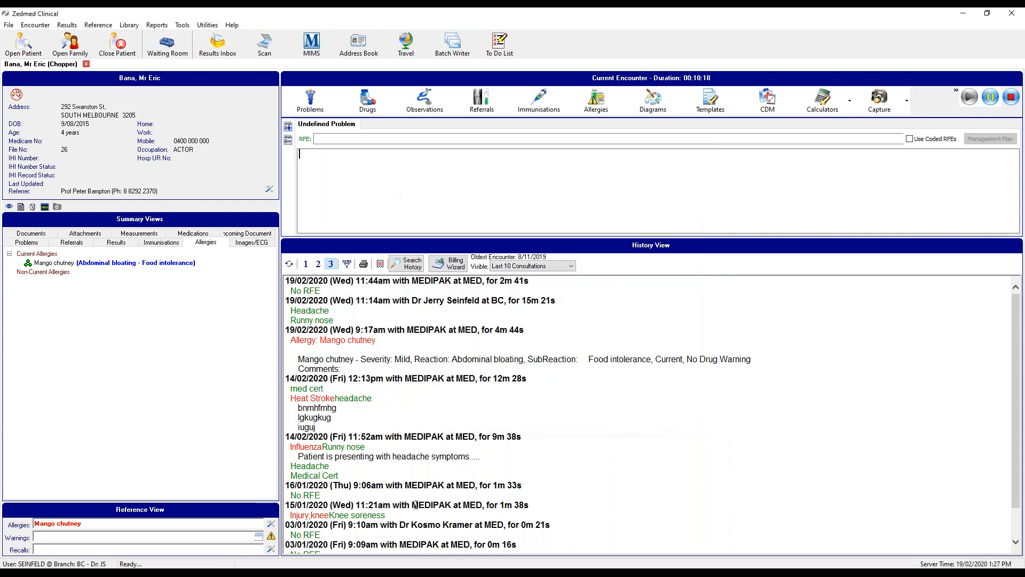
pyautogui.click(270, 549)
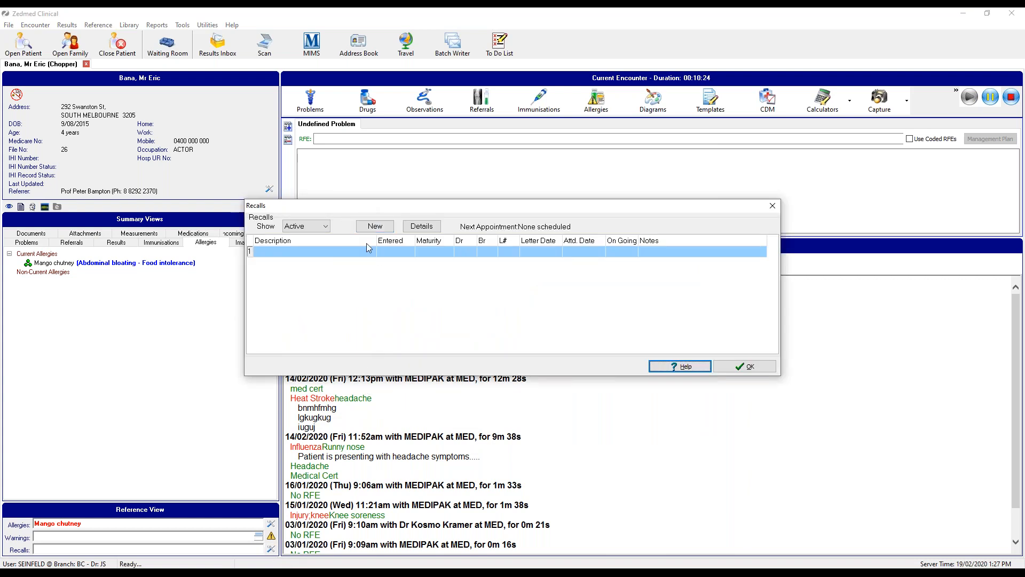
pyautogui.click(325, 228)
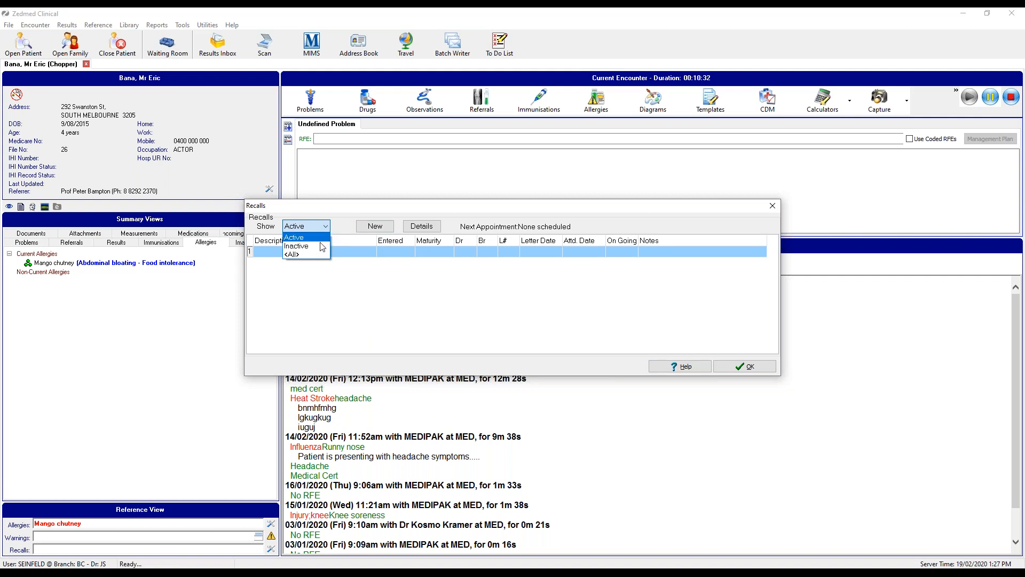
pyautogui.click(321, 250)
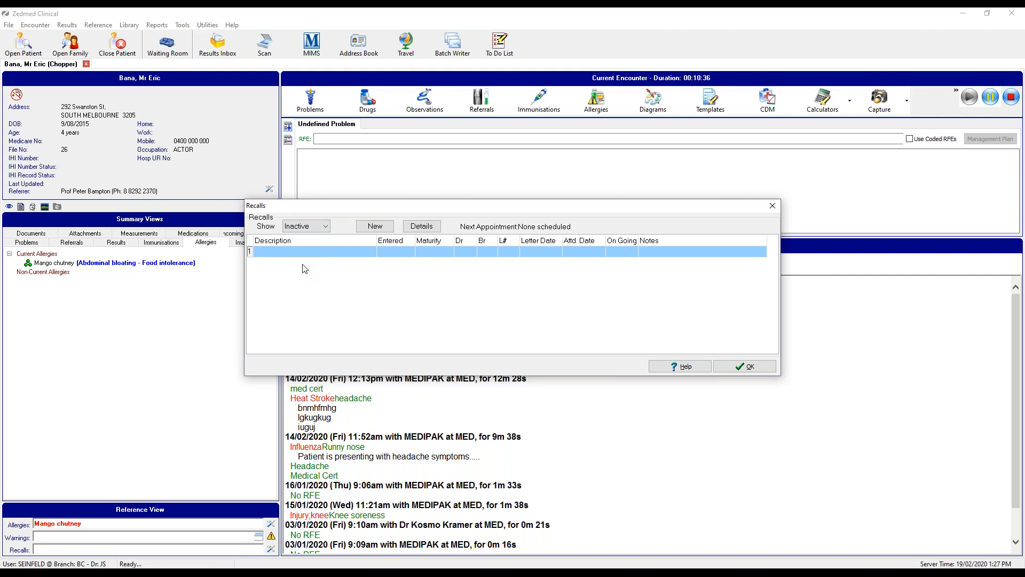
pyautogui.click(731, 365)
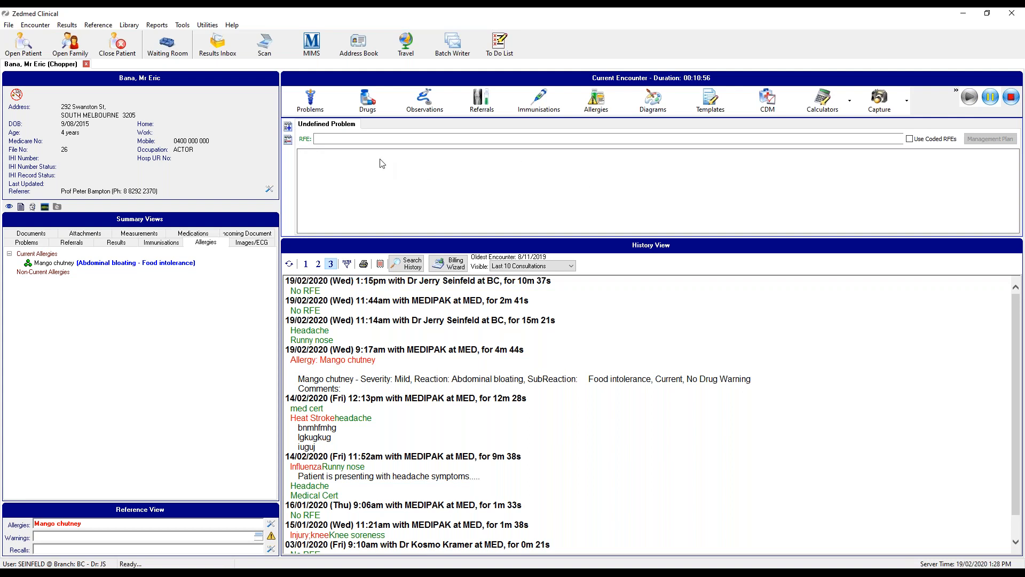
# Step: Record "Shortness of breath" as the reason for encounter with the note "Trouble breathing at night"
pyautogui.click(326, 140)
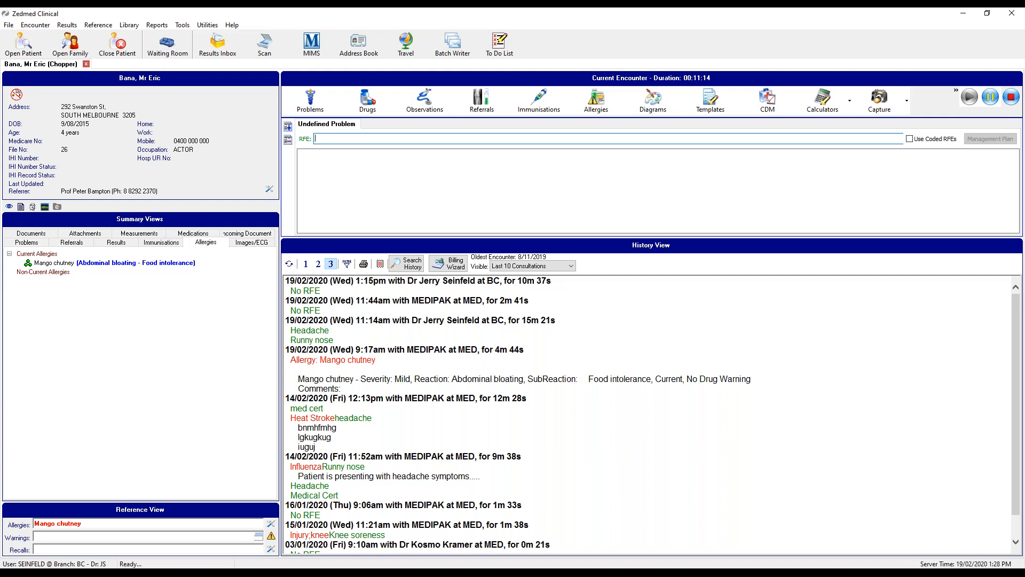
pyautogui.write('Shortness of breath')
pyautogui.click(326, 165)
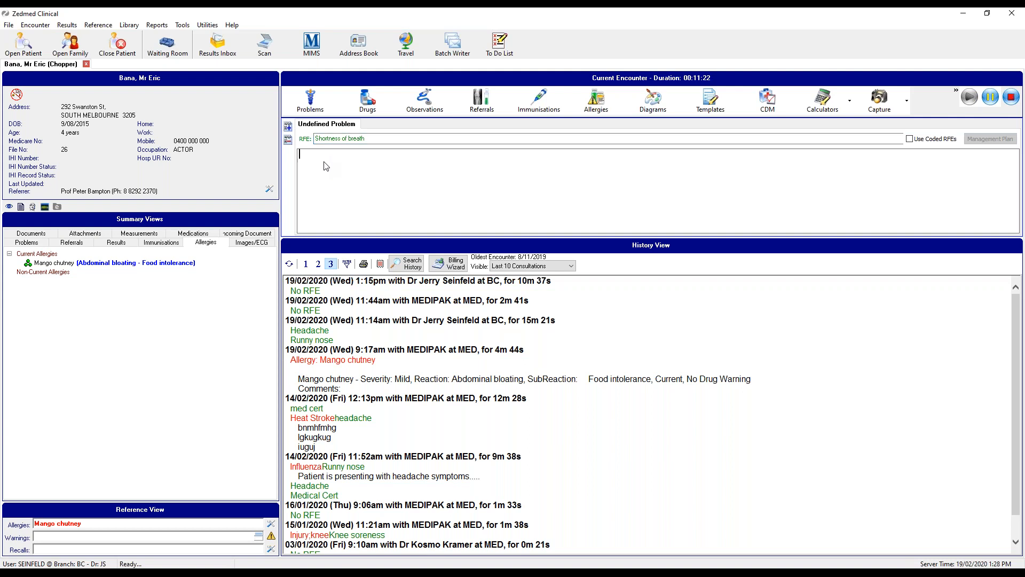
pyautogui.write('Trouble breathing at night')
# Step: Add two more encounter segments and enter "Medical Certificate" as the second segment's reason for encounter
pyautogui.click(289, 130)
pyautogui.click(289, 130)
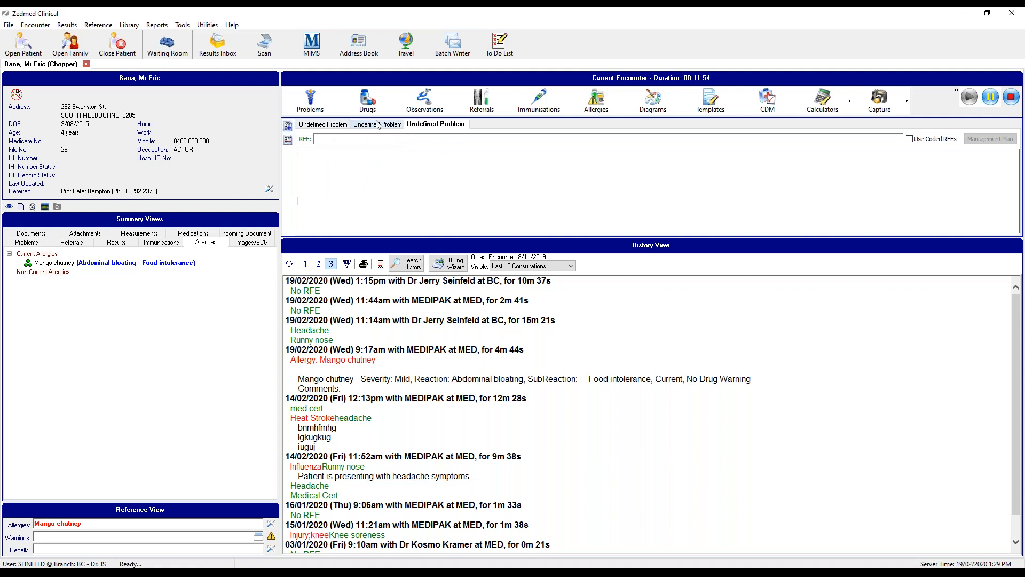
pyautogui.click(318, 139)
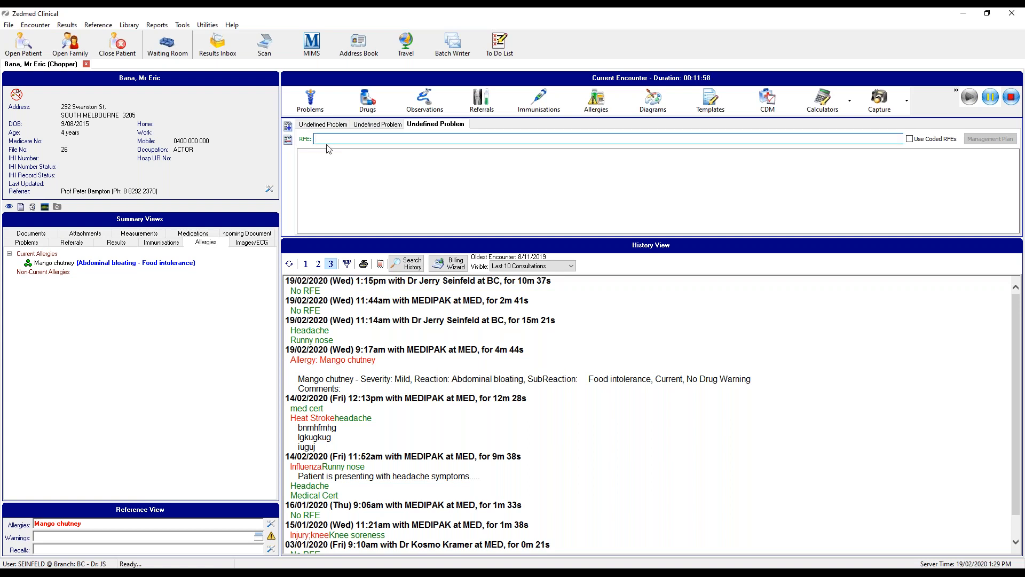
pyautogui.click(361, 125)
pyautogui.click(324, 140)
pyautogui.write('Med')
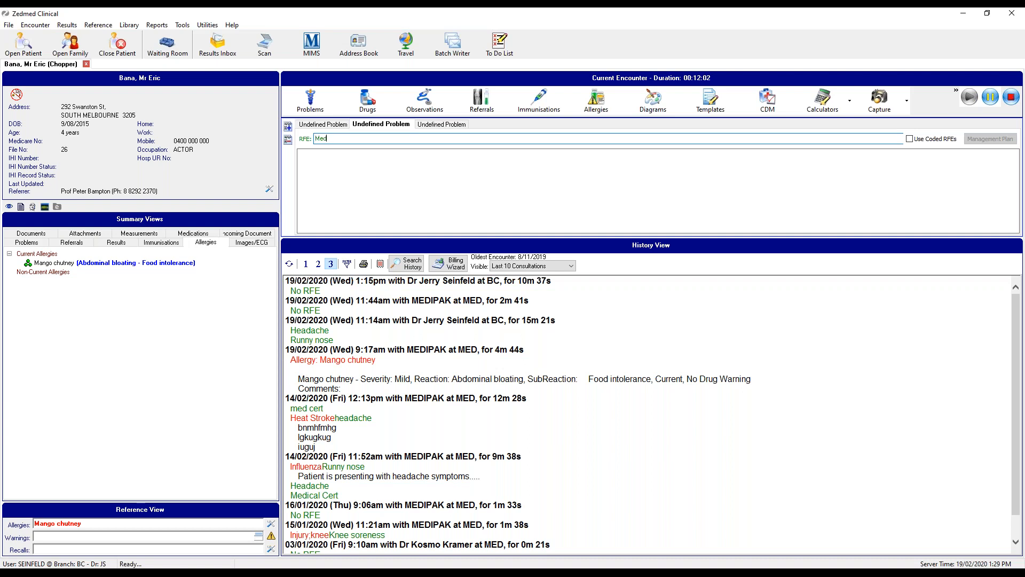
pyautogui.write('ical Certificate')
# Step: Check the three encounter segments and delete the third one, which has no reason for encounter
pyautogui.click(330, 127)
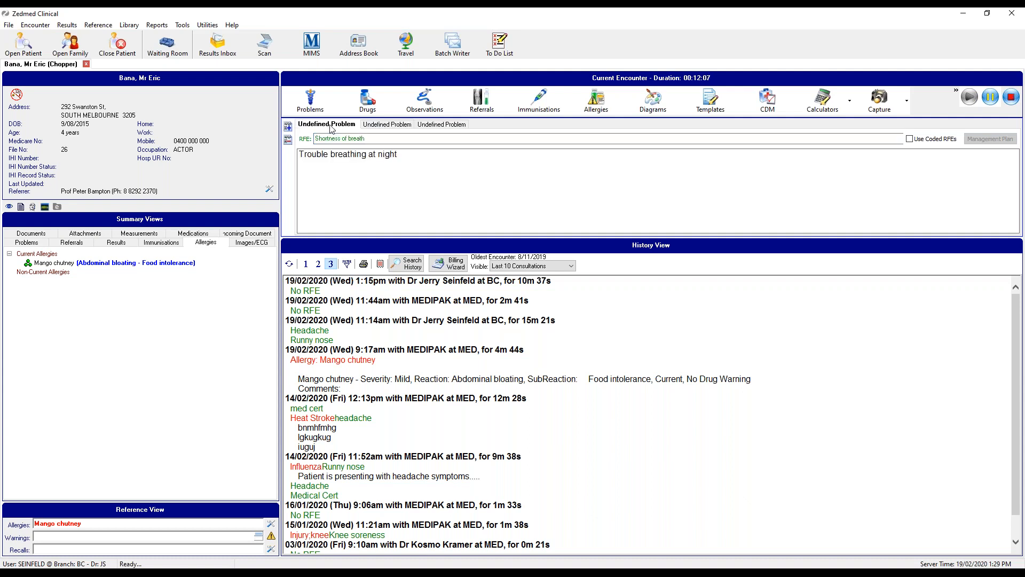
pyautogui.click(375, 125)
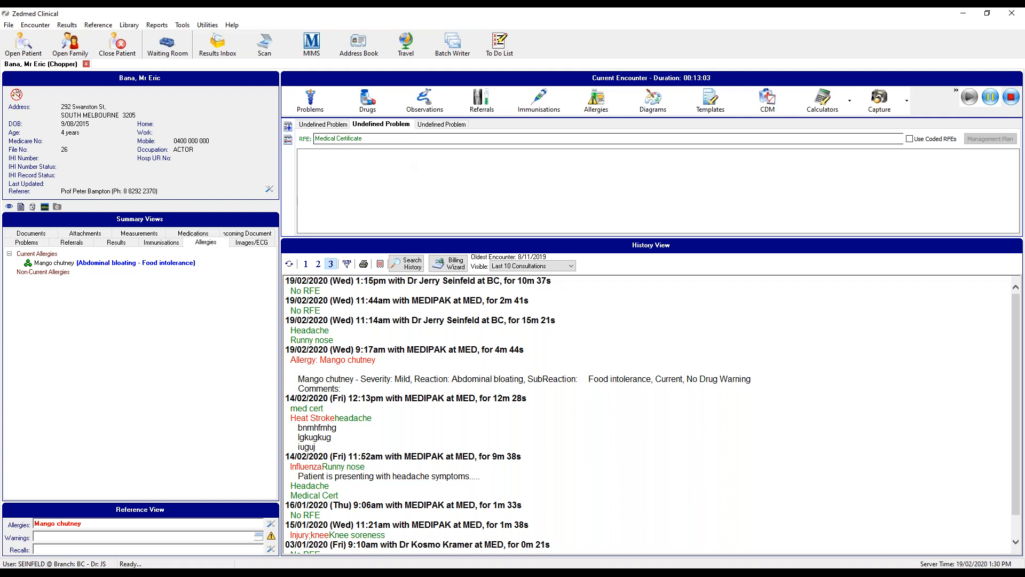
pyautogui.click(439, 125)
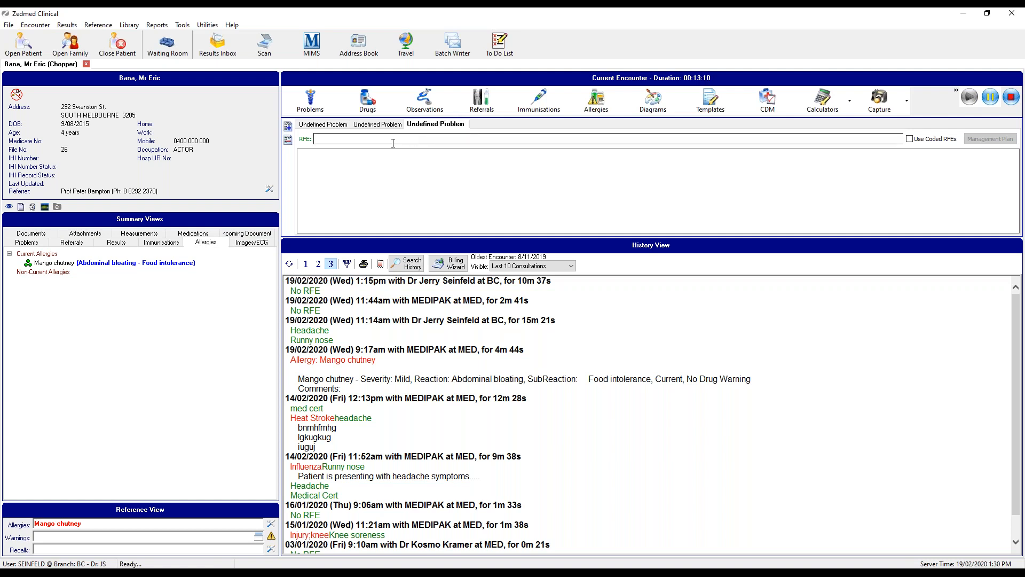
pyautogui.click(288, 141)
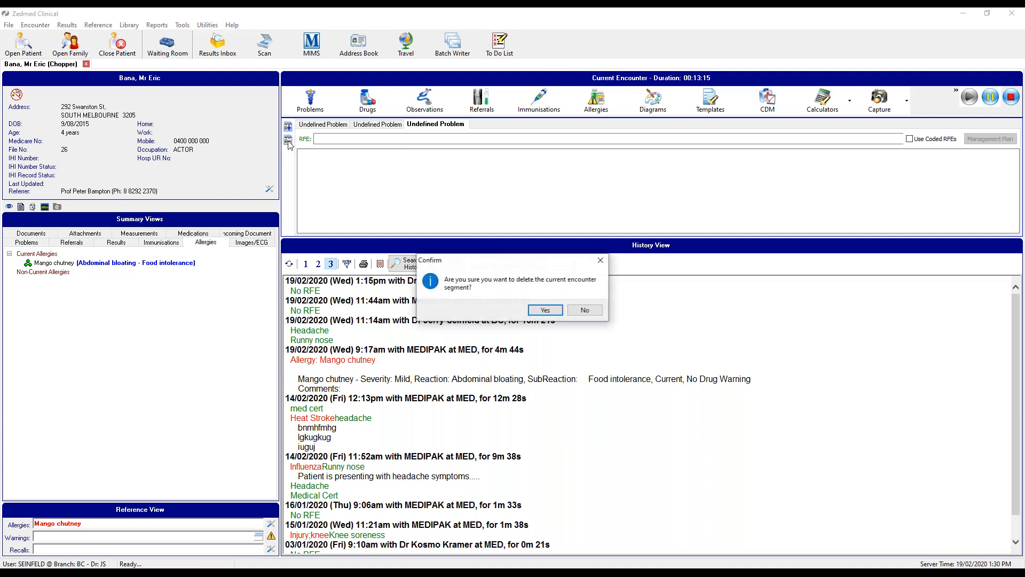
pyautogui.click(539, 311)
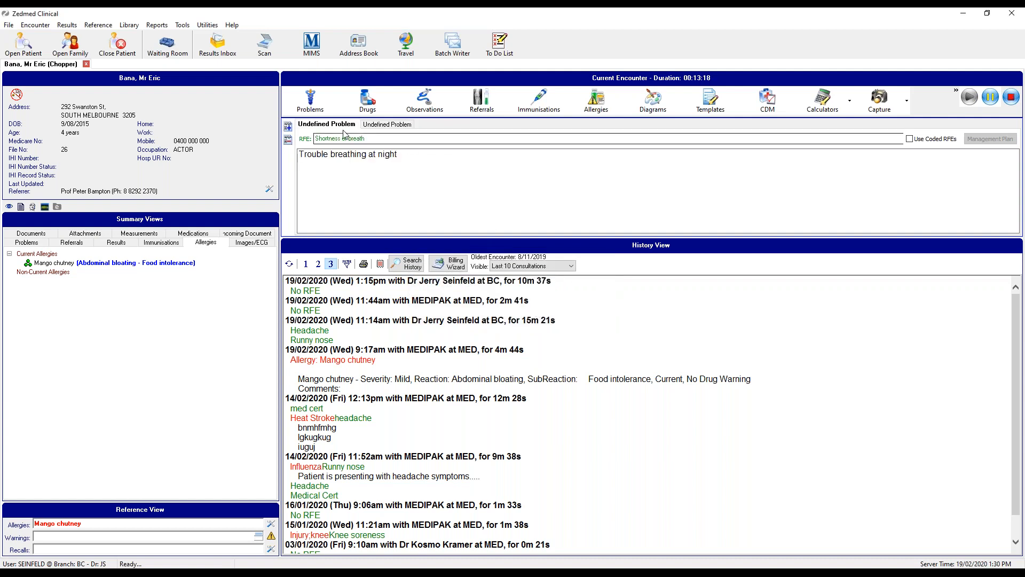
# Step: Define "Asthma" as the problem for the "Shortness of breath" segment using the predictive search
pyautogui.click(368, 139)
pyautogui.click(380, 126)
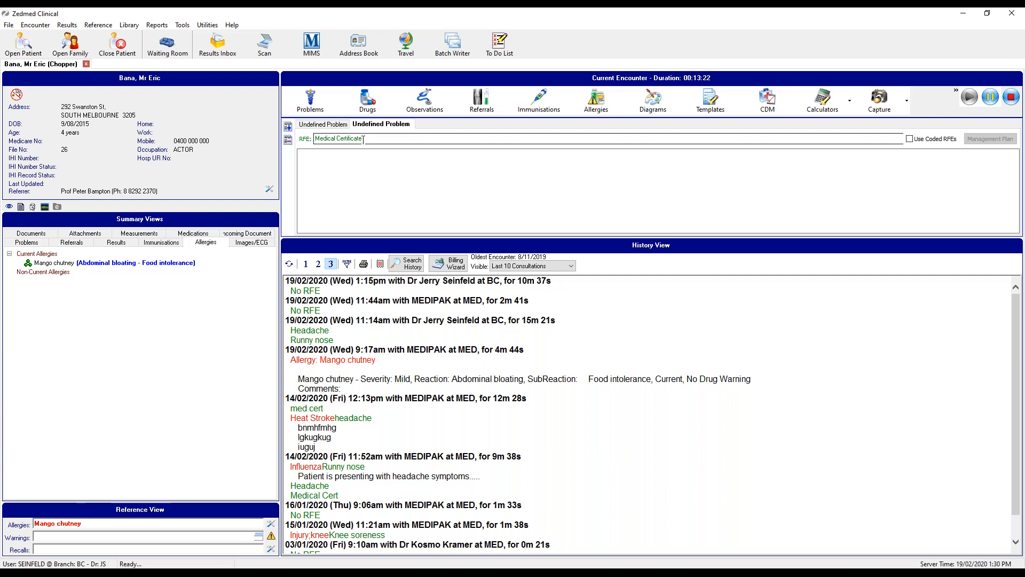
pyautogui.click(337, 127)
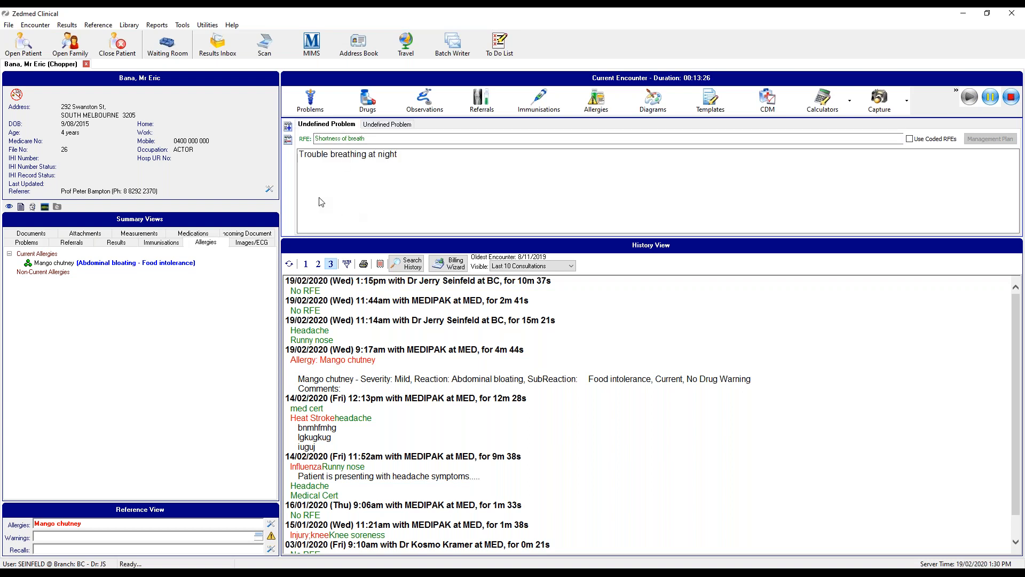
pyautogui.click(314, 104)
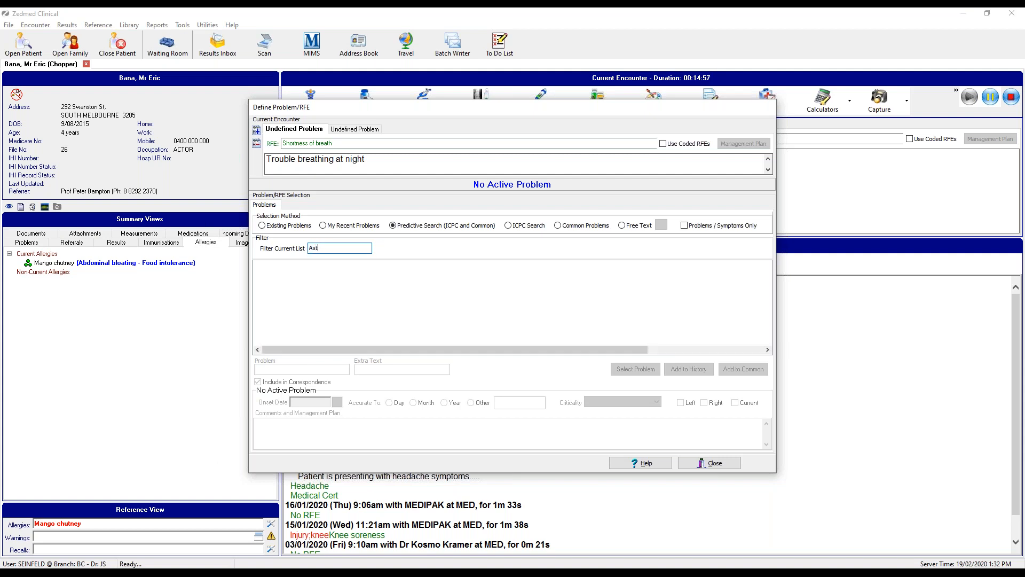
pyautogui.write('hma')
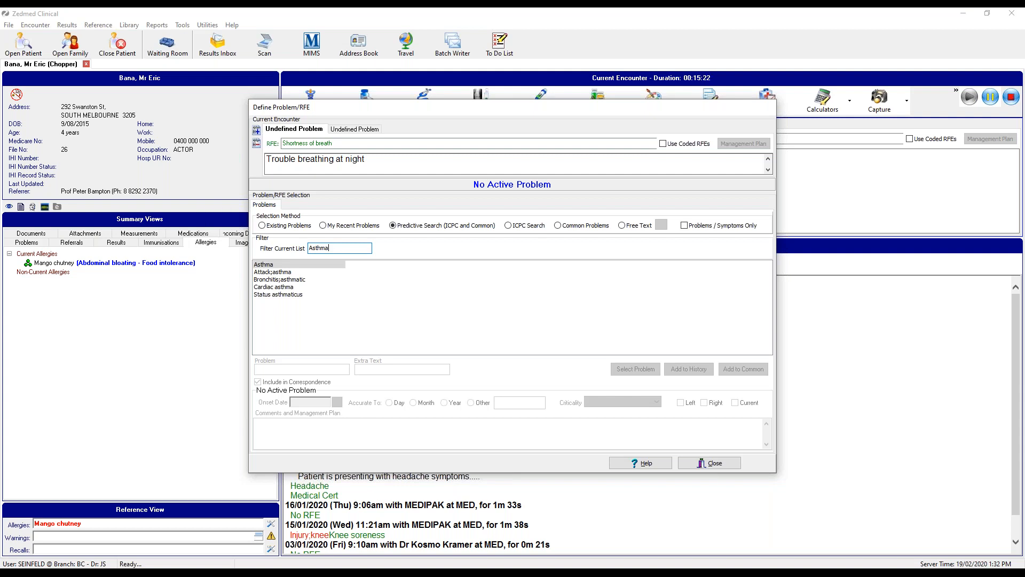
pyautogui.click(262, 265)
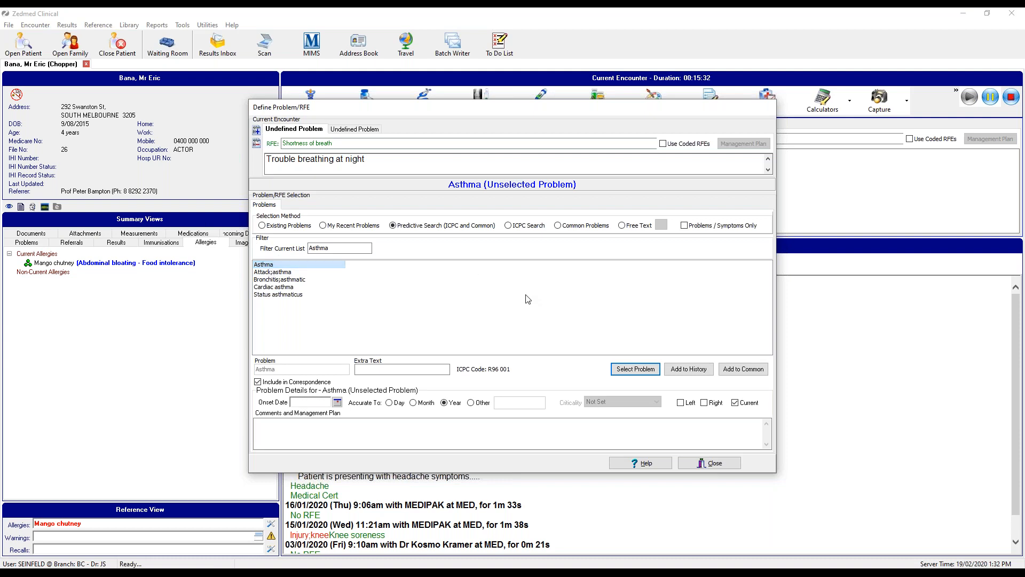
pyautogui.click(622, 369)
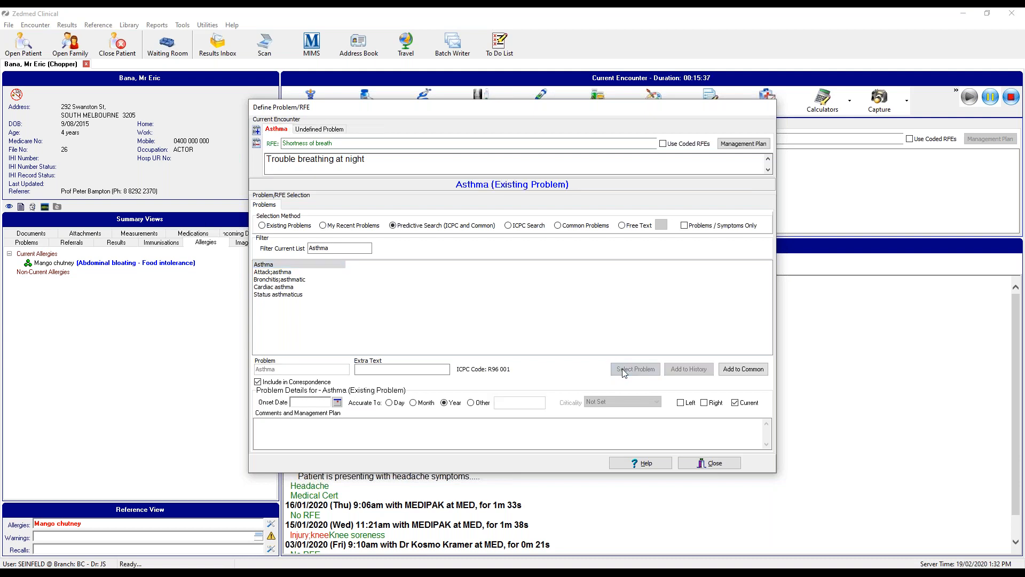
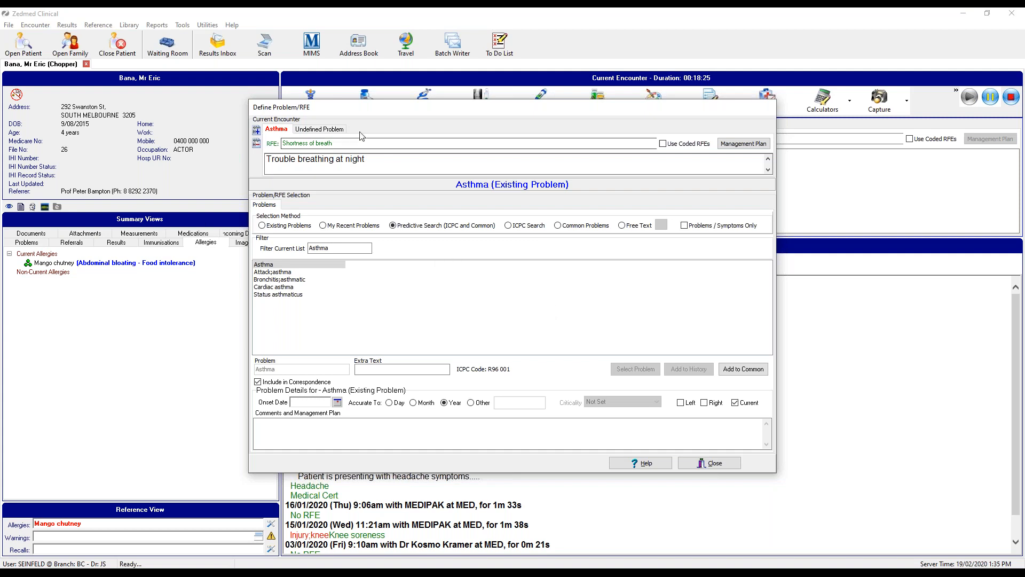
pyautogui.click(319, 131)
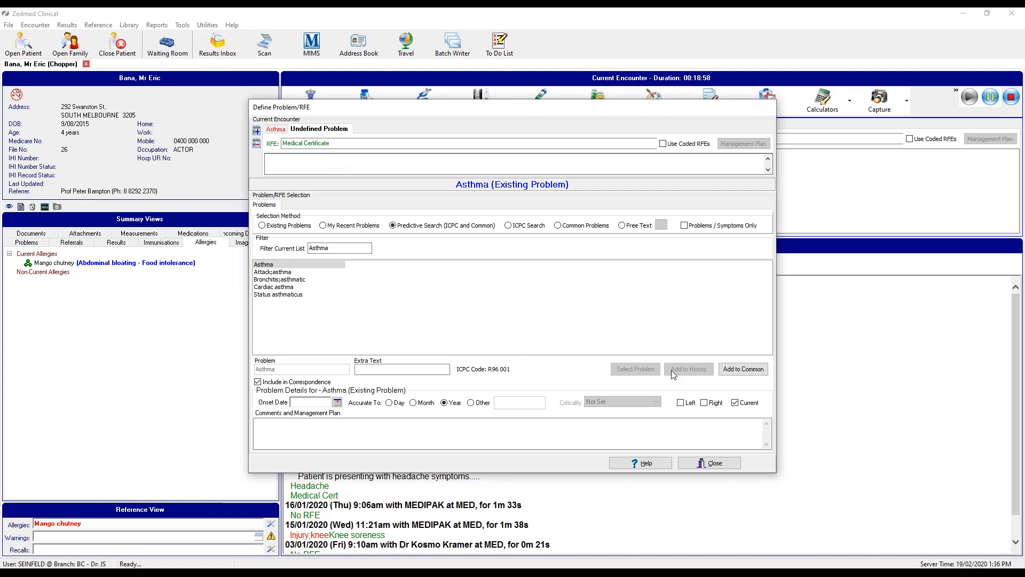
pyautogui.click(715, 463)
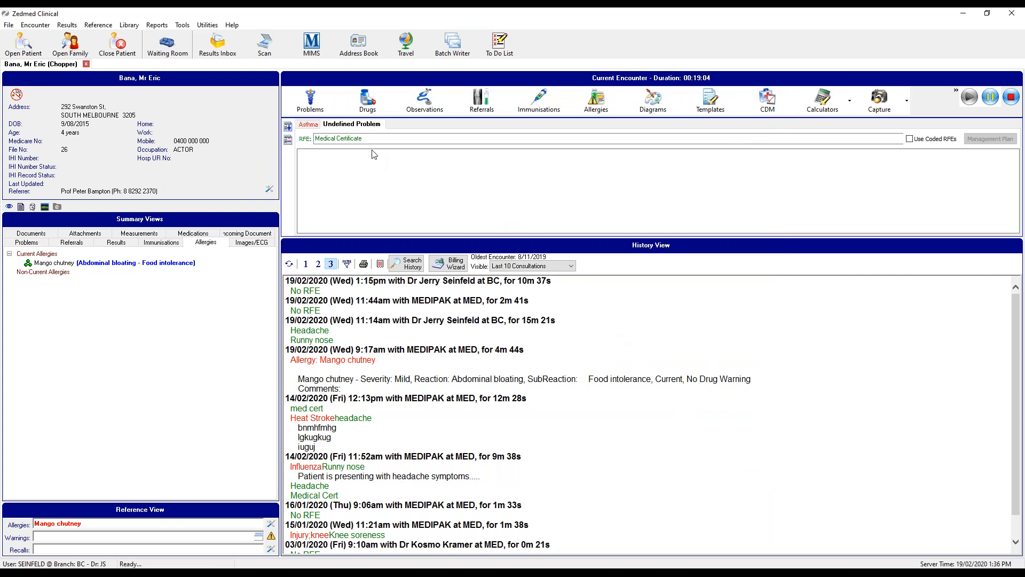
# Step: Re-prescribe the existing Amoxicillin 1000mg - Clavulanic acid 200mg injection under the Asthma segment
pyautogui.click(306, 125)
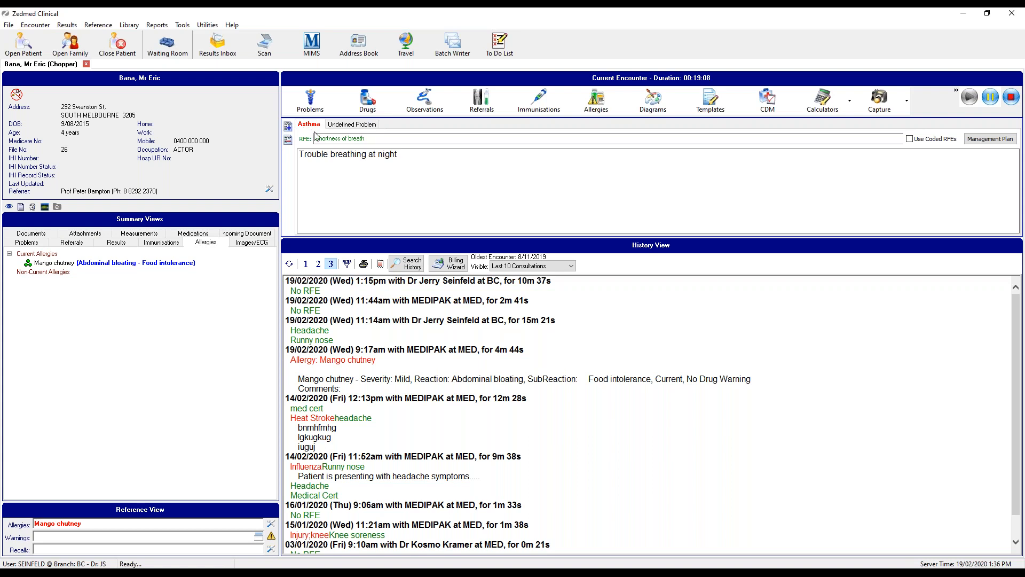
pyautogui.click(333, 125)
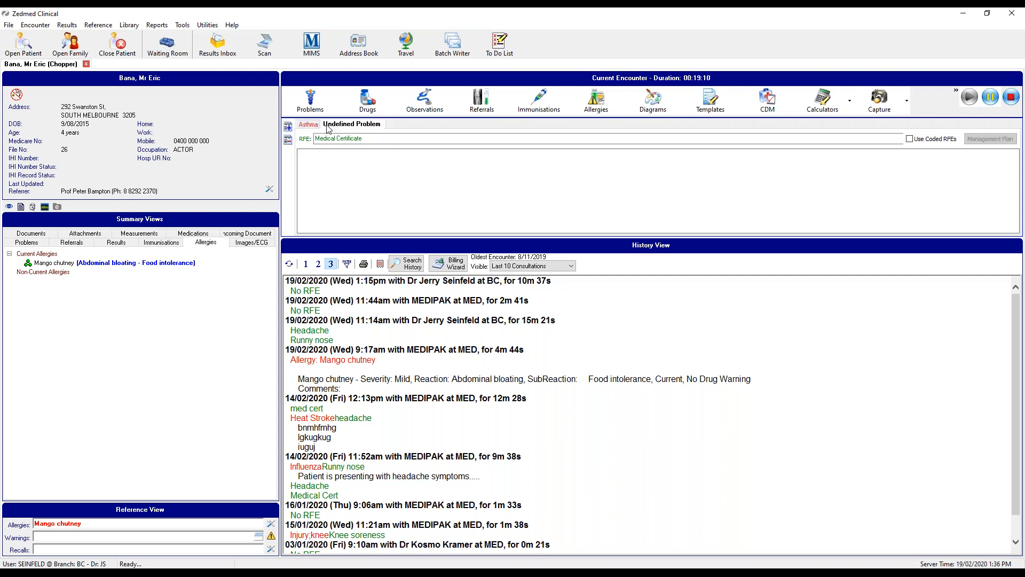
pyautogui.click(310, 125)
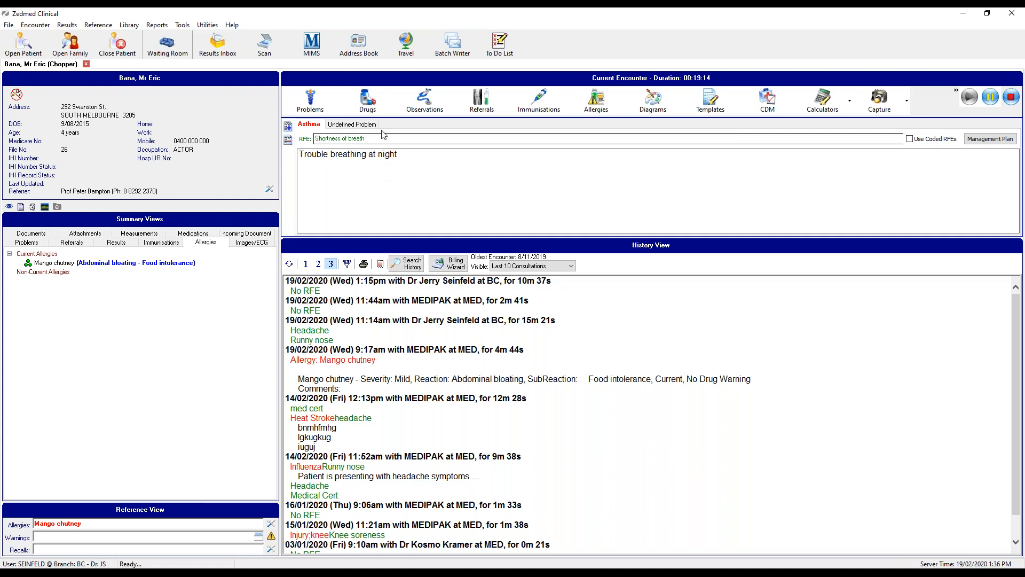
pyautogui.click(376, 101)
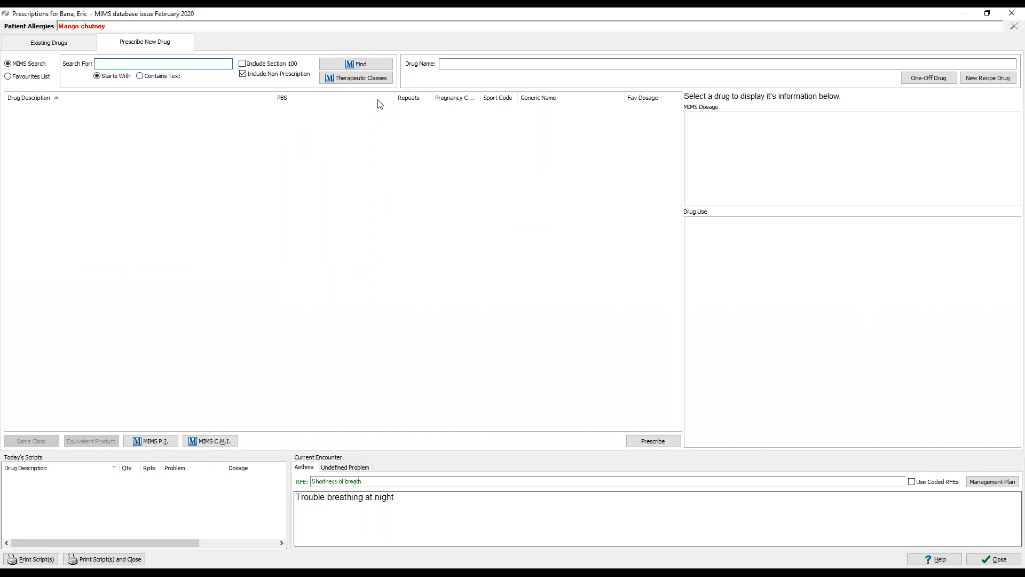
pyautogui.click(77, 42)
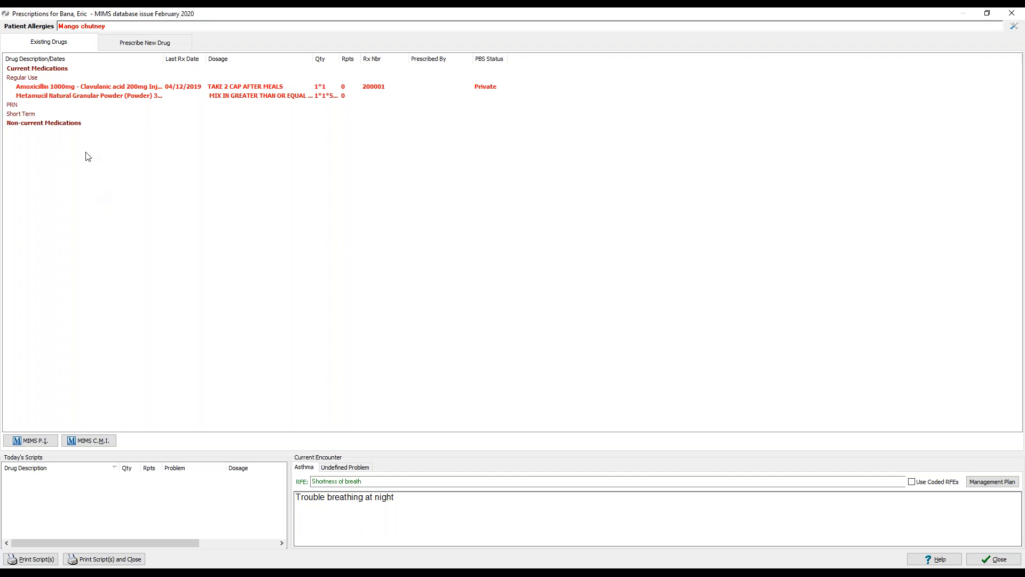
pyautogui.click(65, 87)
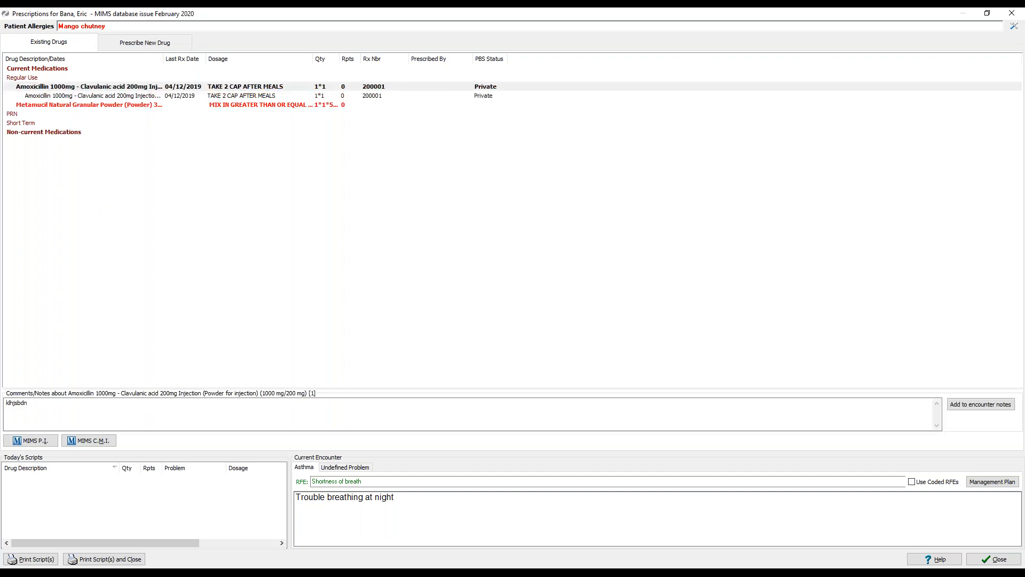
pyautogui.doubleClick(64, 88)
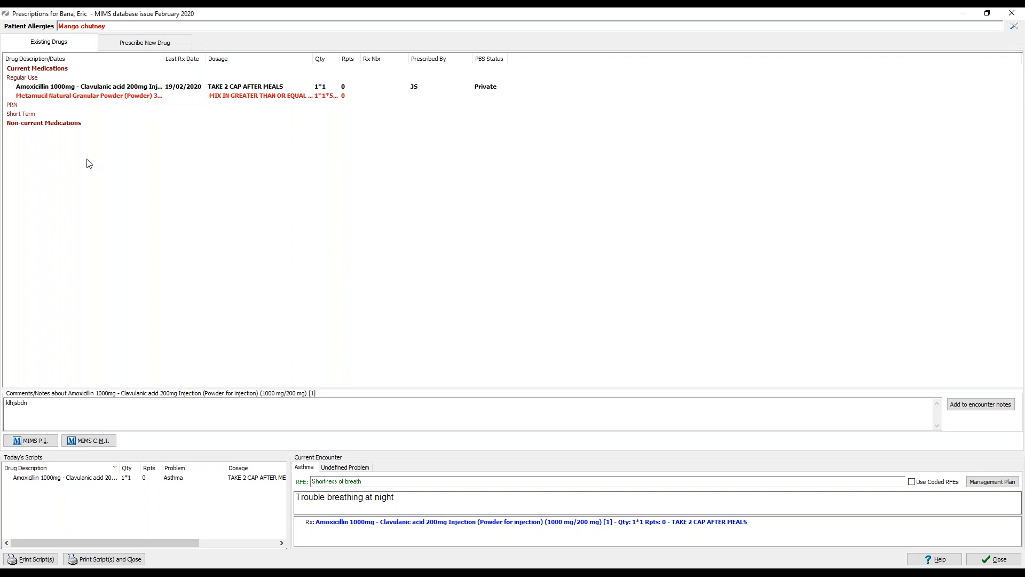
# Step: Make the Metamucil Natural Granular Powder a non-current medication
pyautogui.click(80, 98)
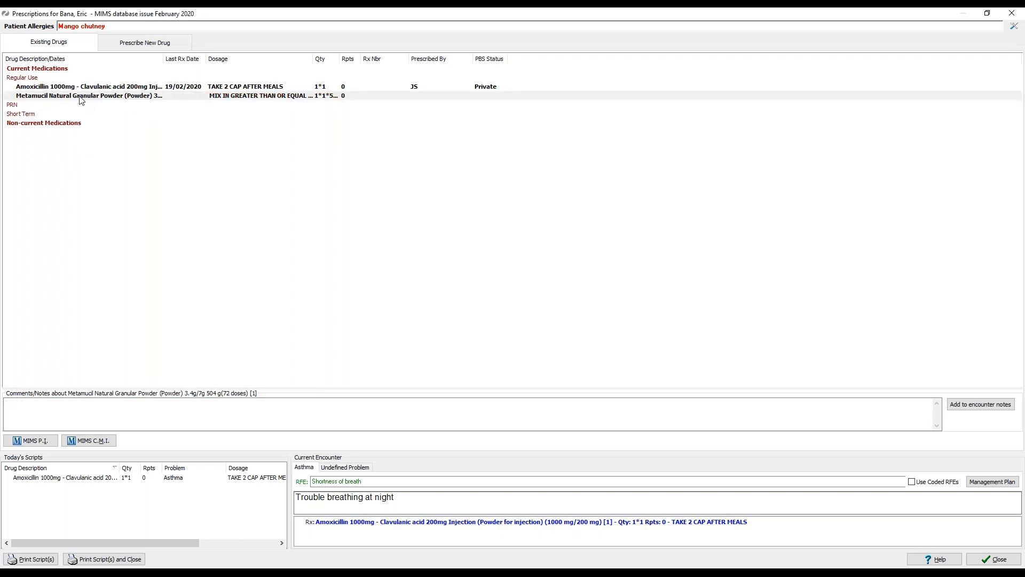
pyautogui.rightClick(80, 100)
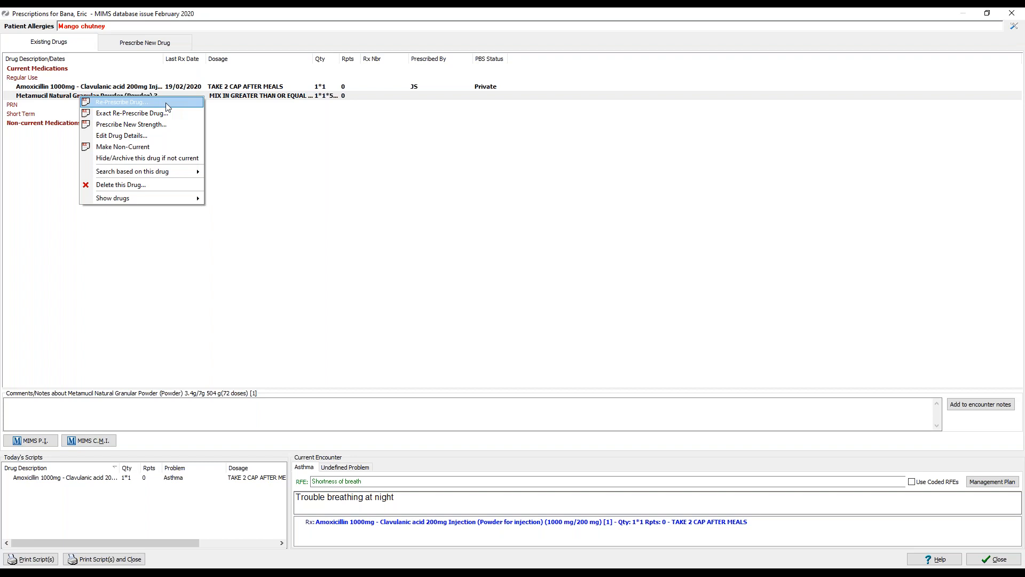
pyautogui.click(136, 151)
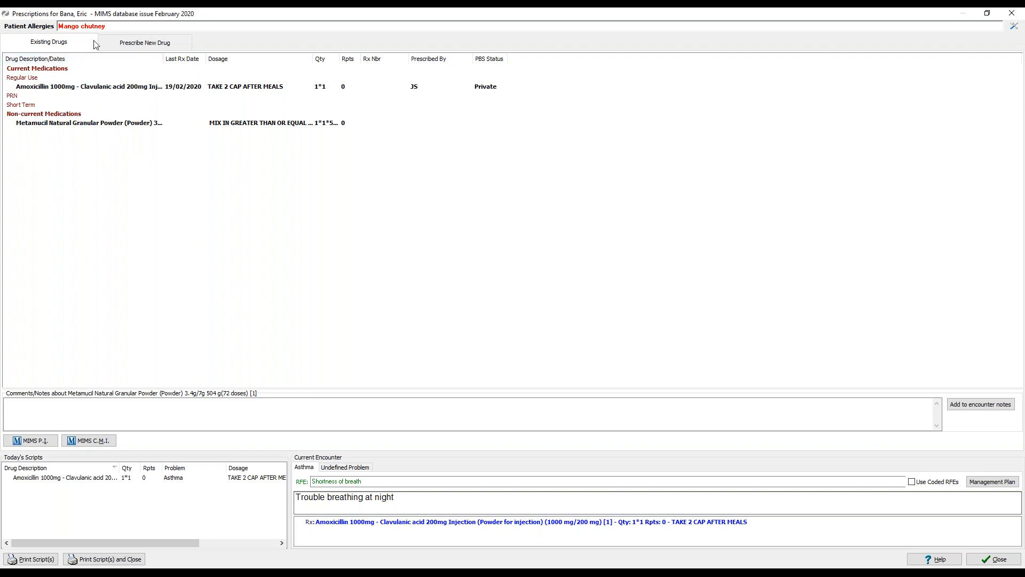
# Step: Search the new drugs for "ventolin" and start a script for the PBS/RPBS Ventolin CFC-free Inhaler 100mcg/dose 200 dose [1] x 2
pyautogui.click(135, 49)
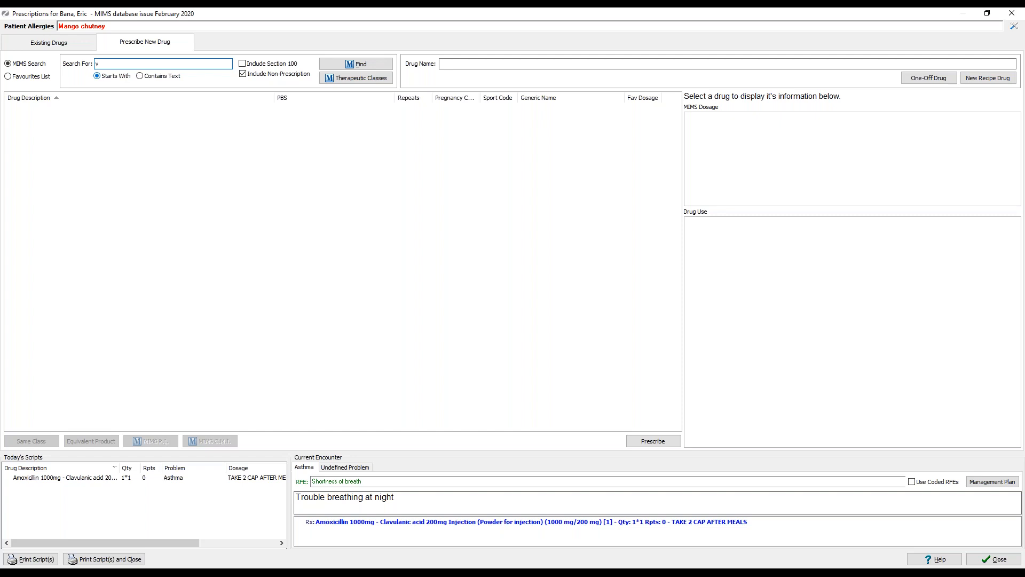
pyautogui.write('ntolin')
pyautogui.press('Return')
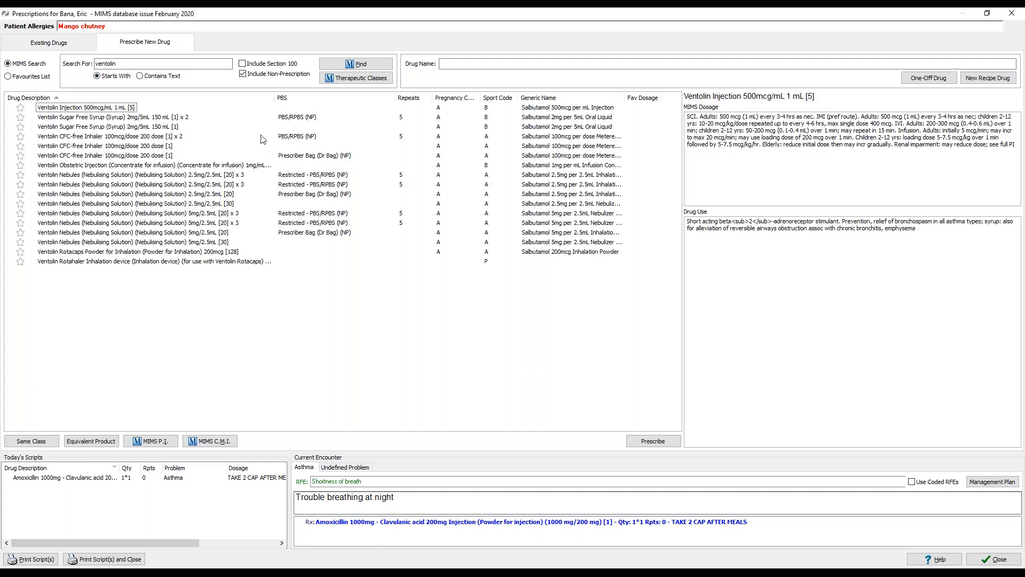
pyautogui.click(99, 137)
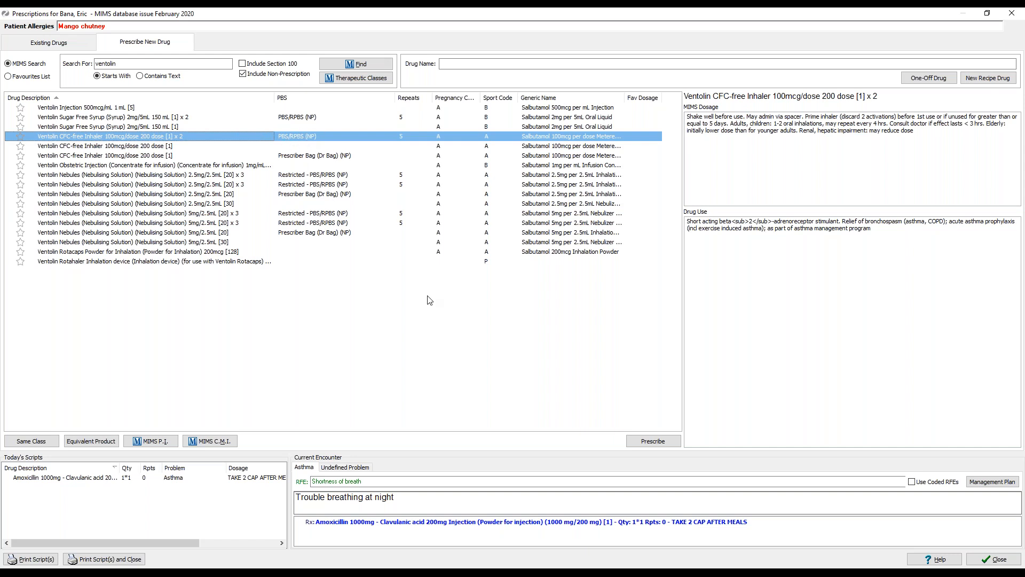
pyautogui.click(637, 443)
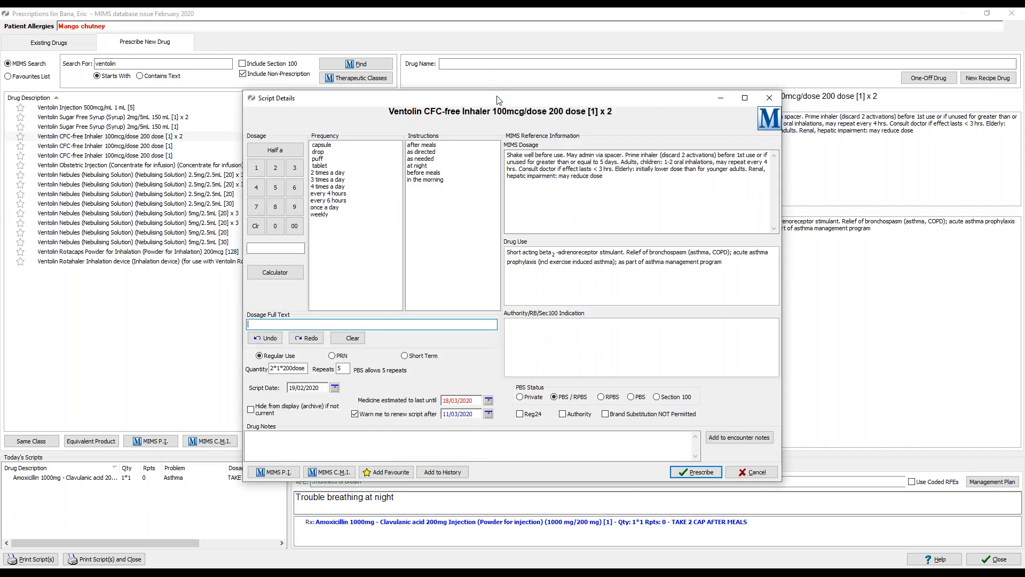
# Step: Try a script dosage of 1 puff every 4 hours and clear the dosage text
pyautogui.moveTo(495, 100); pyautogui.dragTo(490, 60)
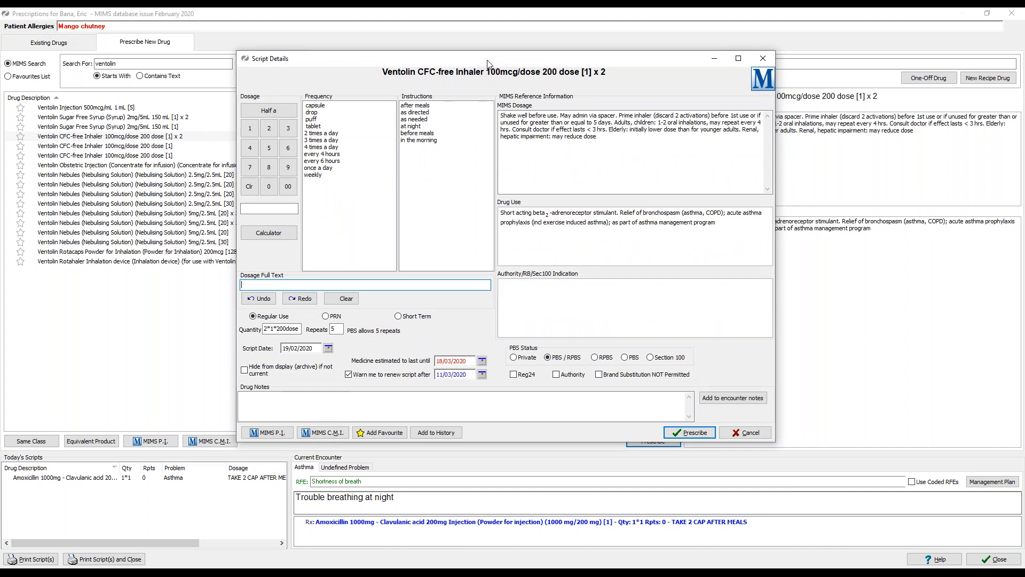
pyautogui.click(250, 130)
pyautogui.click(315, 119)
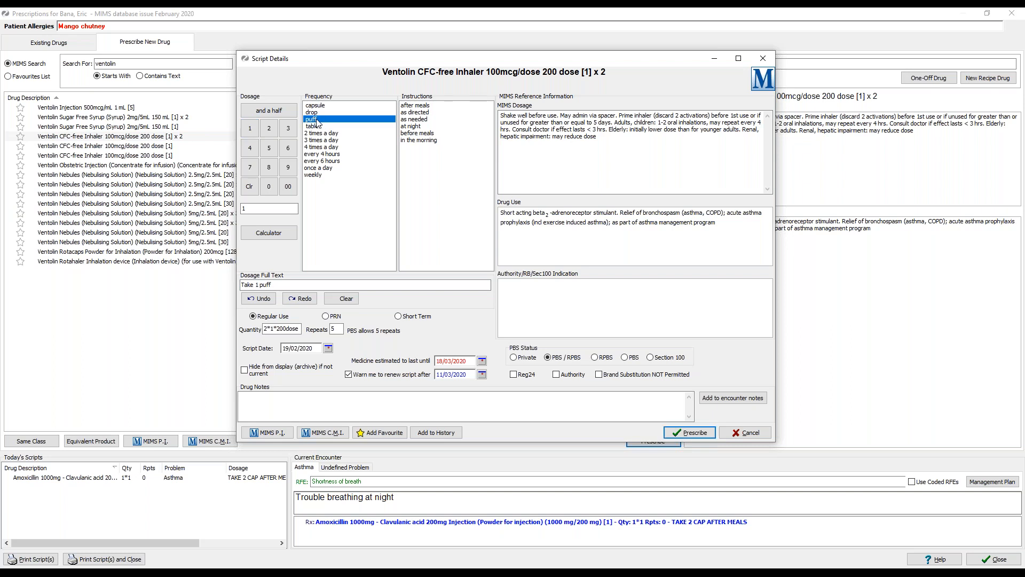
pyautogui.click(335, 155)
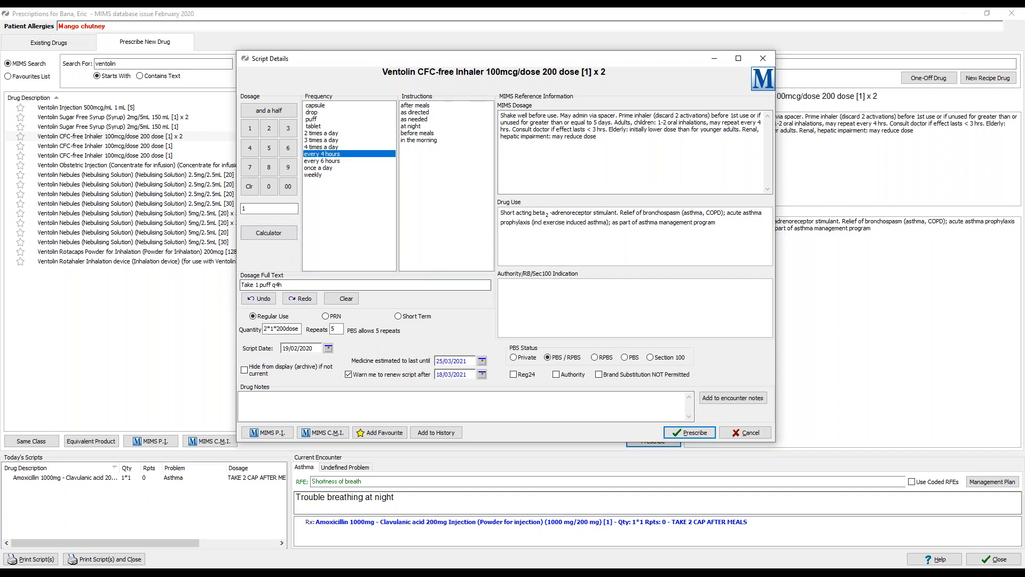
pyautogui.click(337, 300)
# Step: Try the typed dosage wording "Free text doasage" in the script and delete it
pyautogui.click(289, 286)
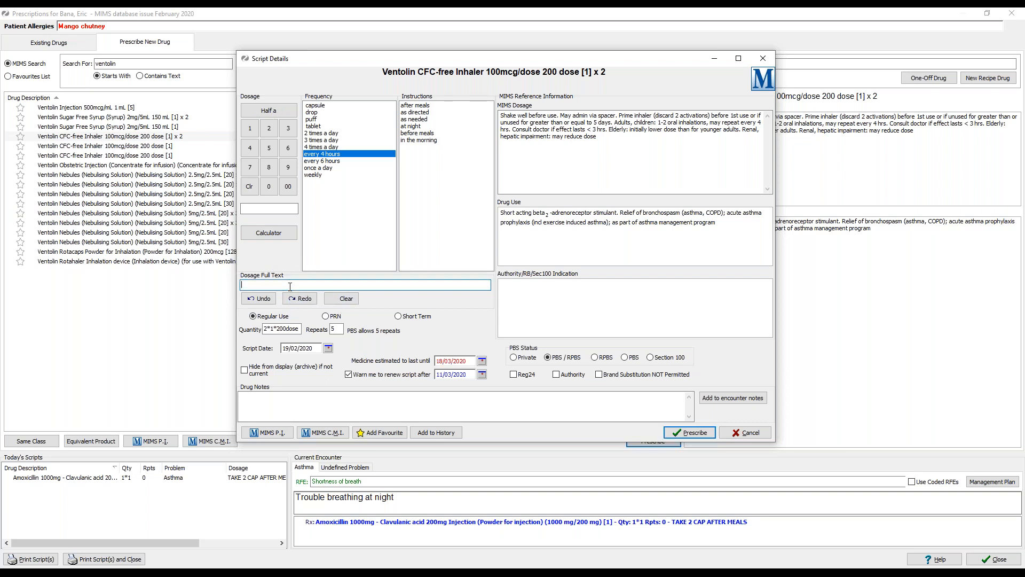
pyautogui.write('Free t')
pyautogui.press('BackSpace')
pyautogui.write('text doasage')
pyautogui.moveTo(289, 284); pyautogui.dragTo(241, 284)
pyautogui.press('BackSpace')
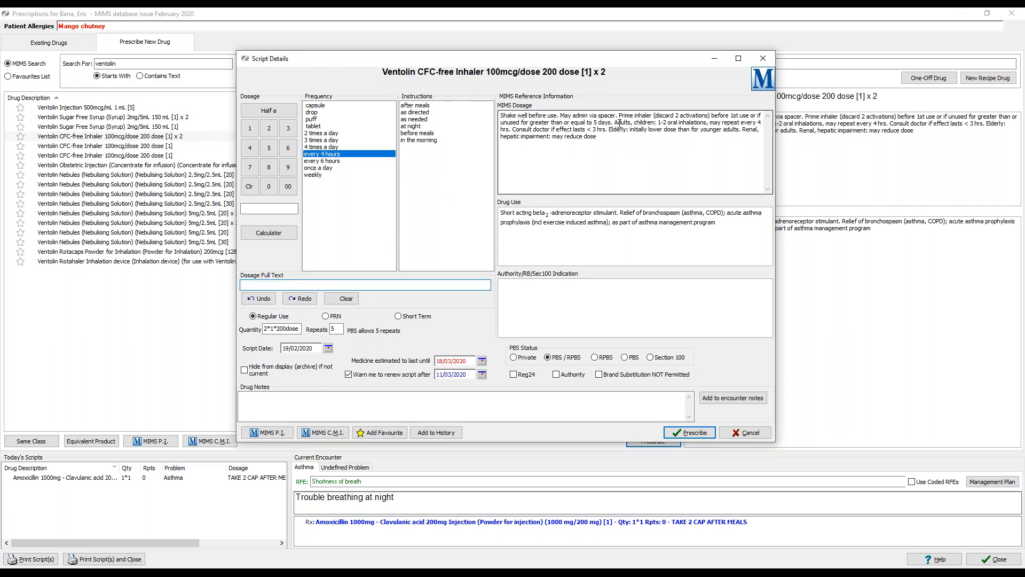
# Step: Try the MIMS wording "Adults, children: 1-2 oral inhalations, may repeat every 4 hrs" as the script dosage and clear it
pyautogui.moveTo(614, 122); pyautogui.dragTo(510, 130)
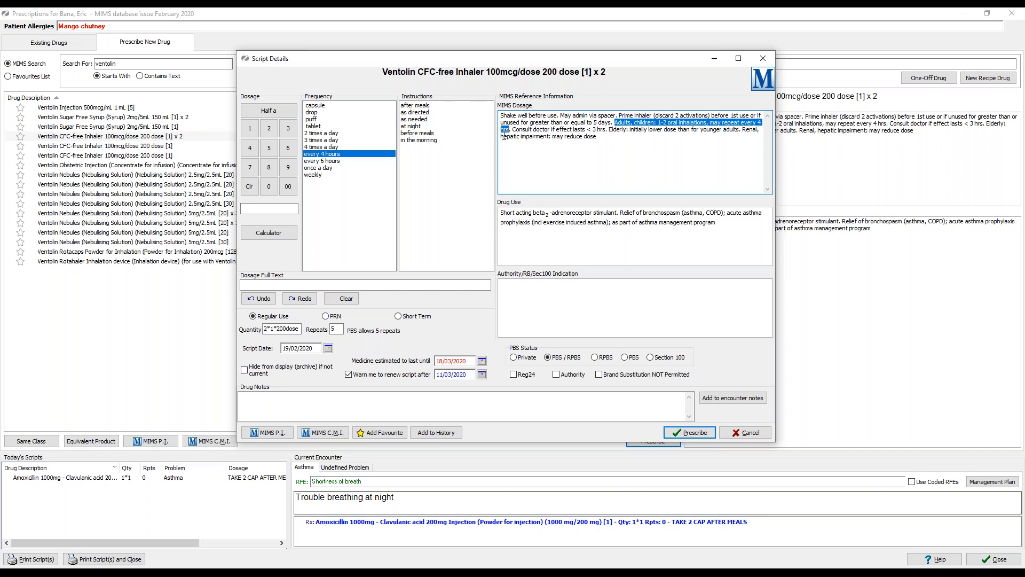
pyautogui.rightClick(505, 130)
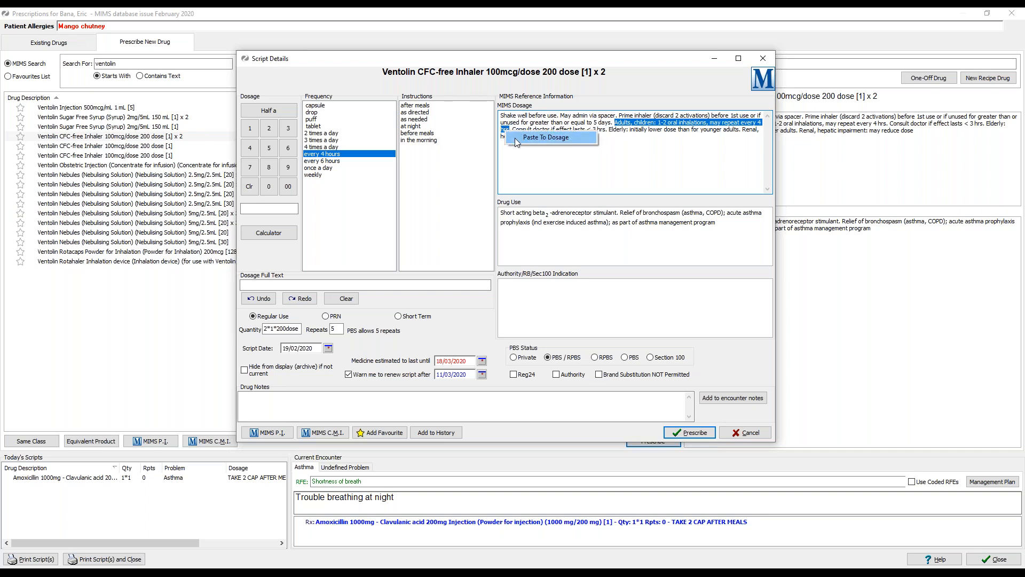
pyautogui.click(517, 140)
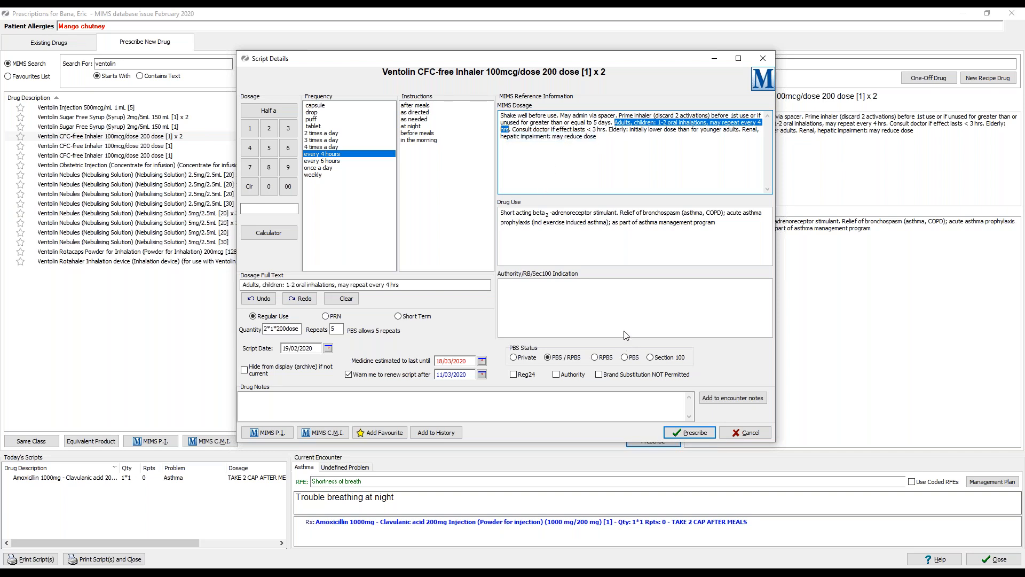
pyautogui.click(353, 300)
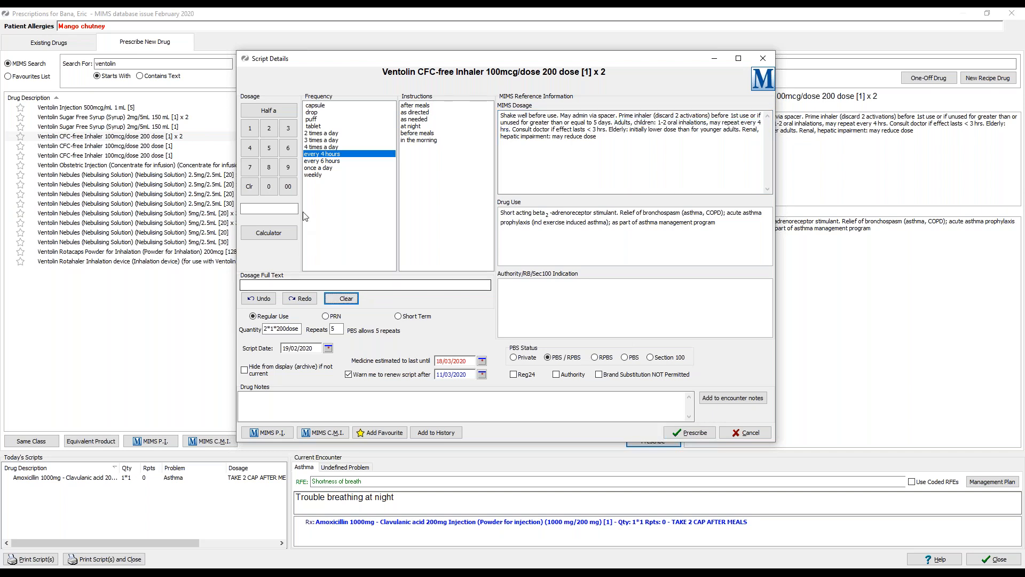
# Step: Set the Ventolin script dosage to 1 puff 4 times a day and prescribe it
pyautogui.click(249, 128)
pyautogui.click(318, 119)
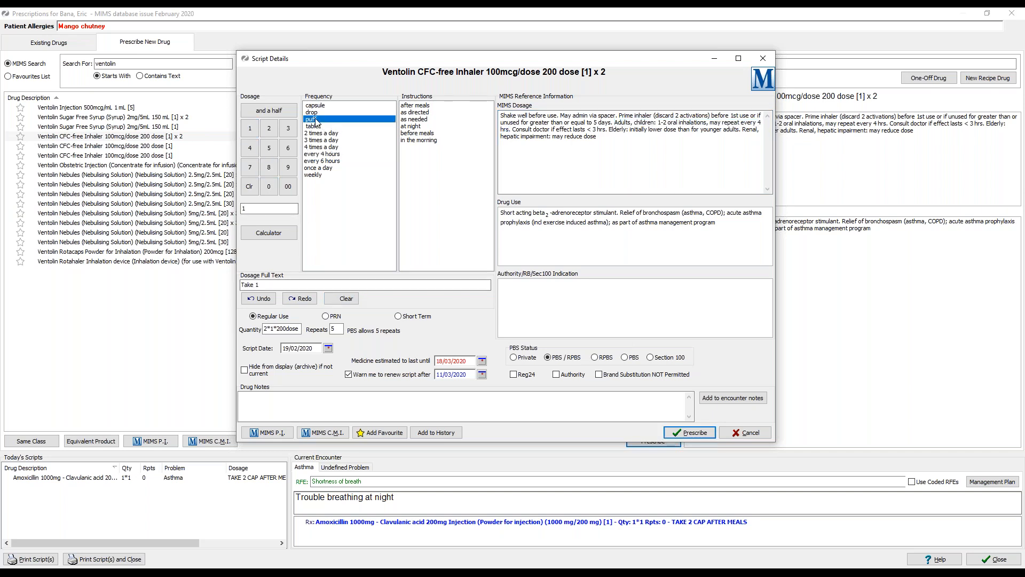
pyautogui.click(323, 148)
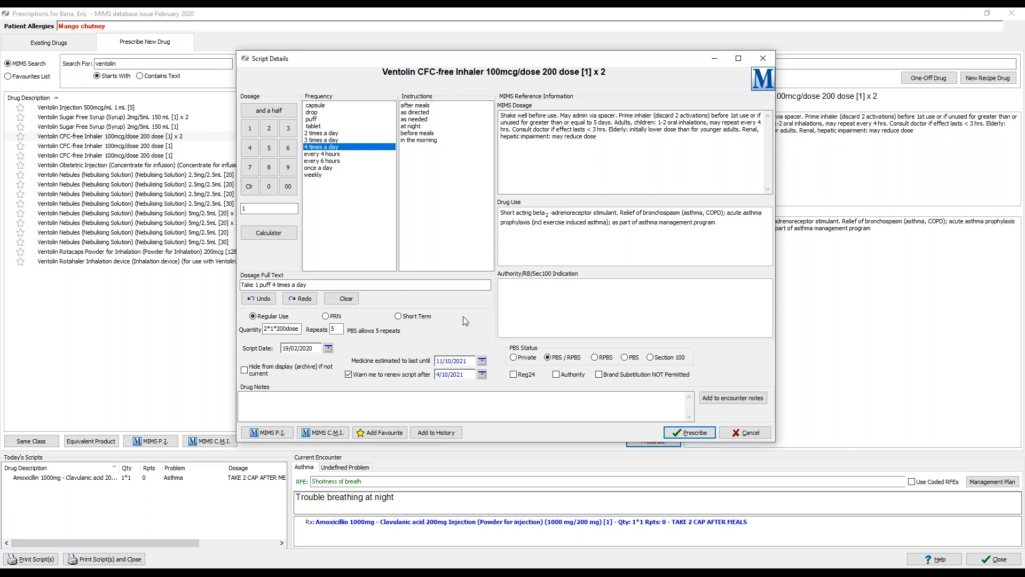
pyautogui.click(708, 433)
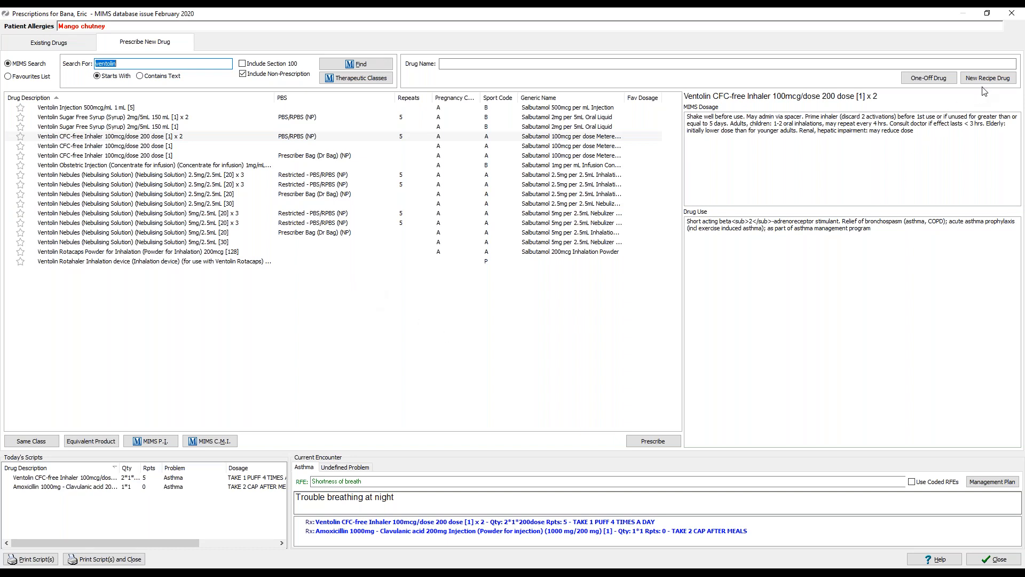
# Step: Try creating a new recipe drug with blank properties and cancel its script
pyautogui.click(1011, 80)
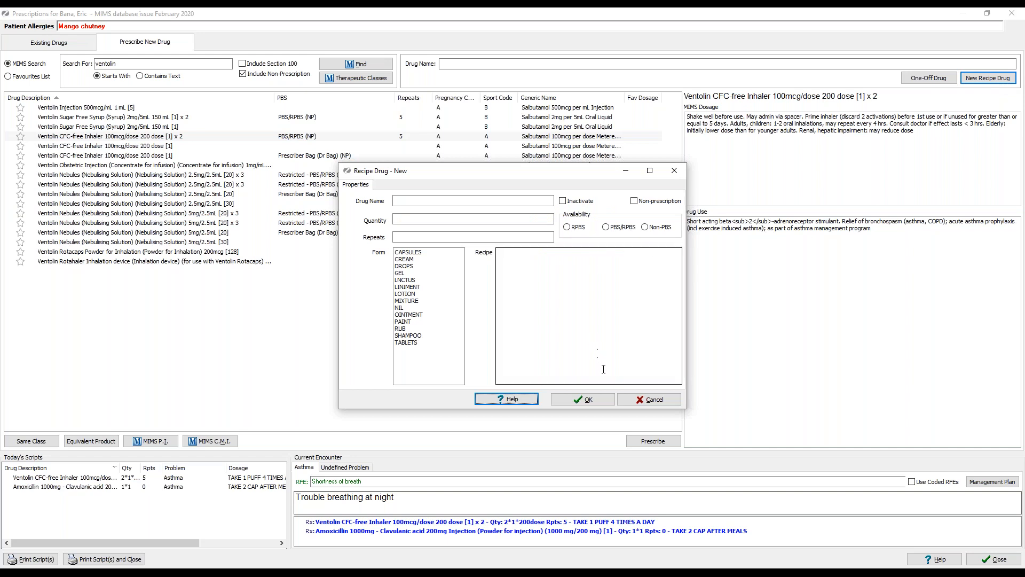
pyautogui.click(587, 399)
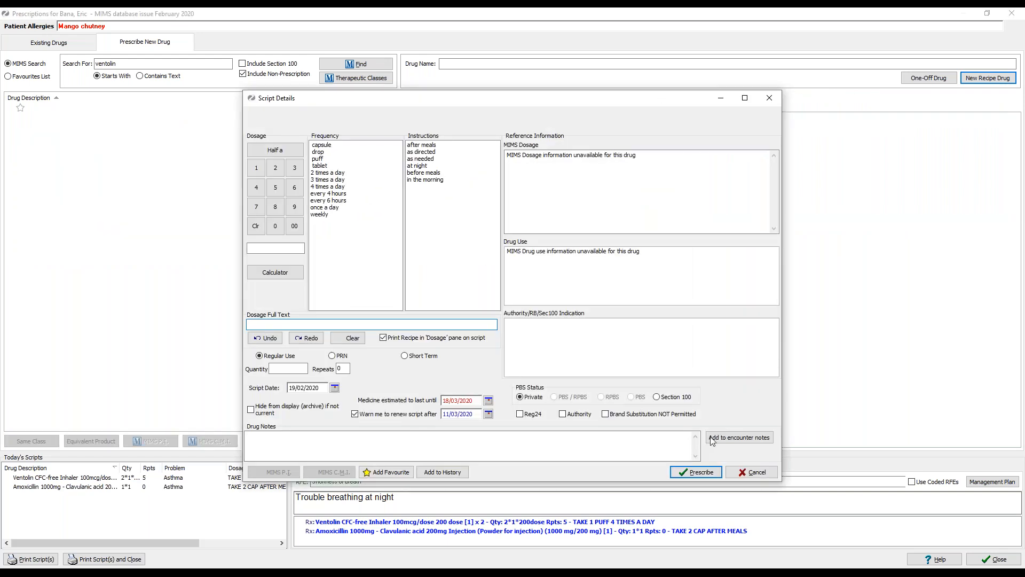
pyautogui.click(767, 476)
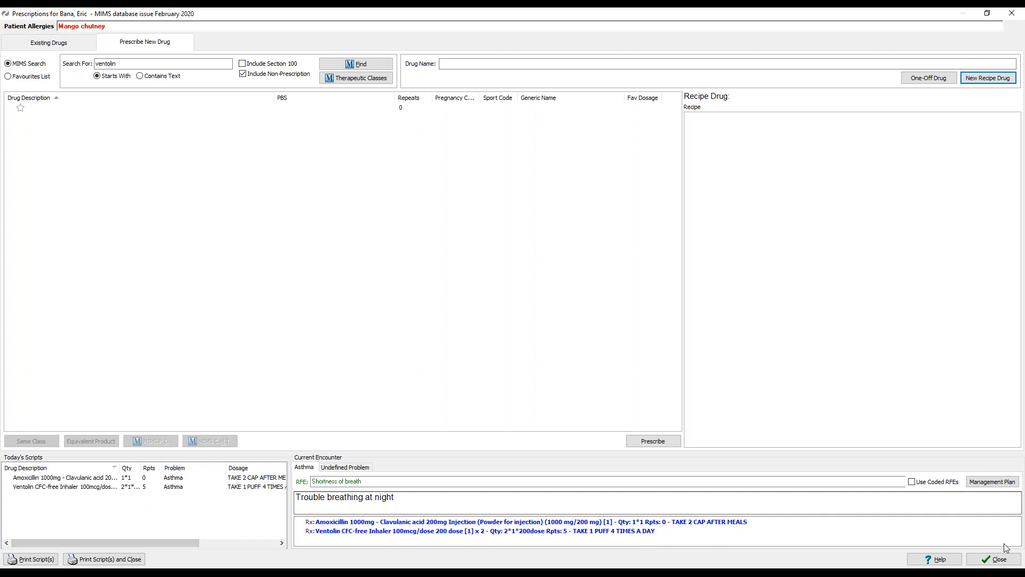
# Step: Close the prescriptions window and review the patient's problems and medications summaries
pyautogui.click(1012, 563)
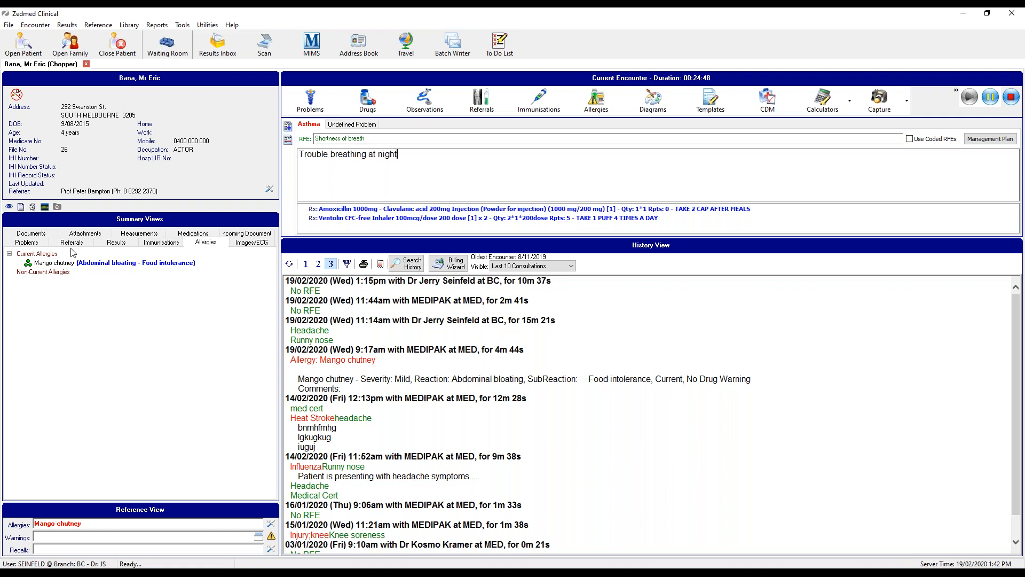
pyautogui.click(39, 244)
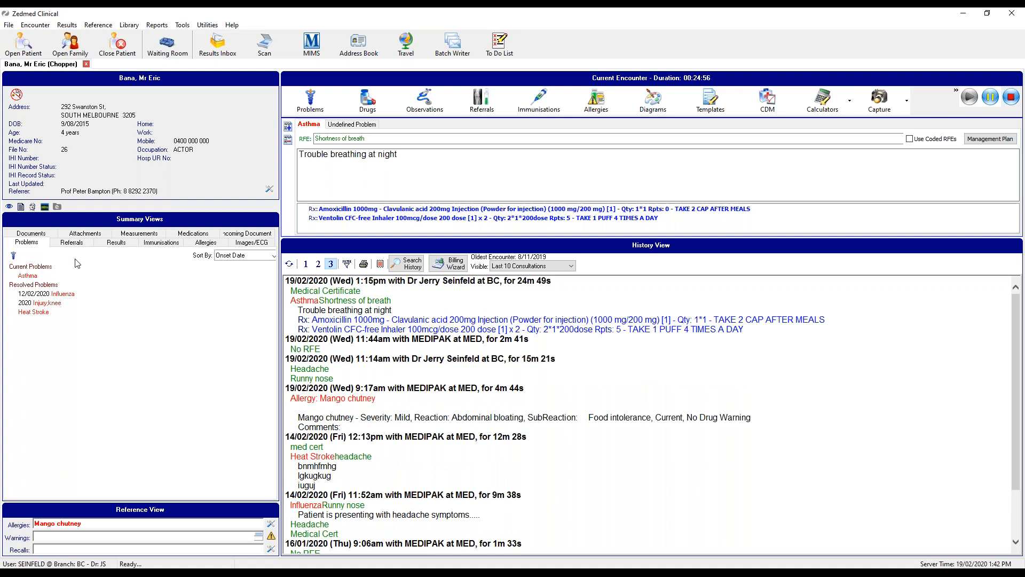
pyautogui.click(188, 234)
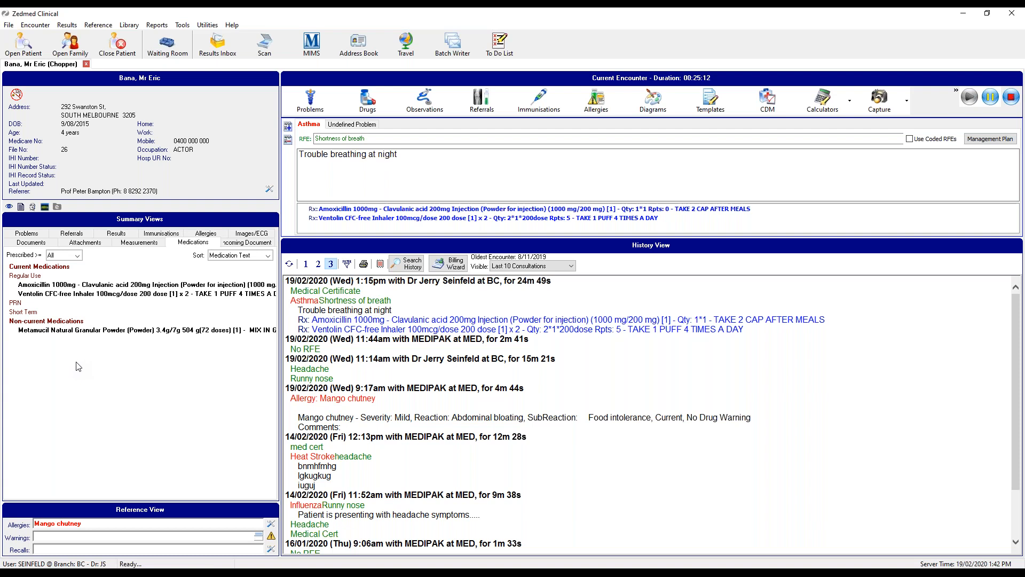
pyautogui.click(434, 176)
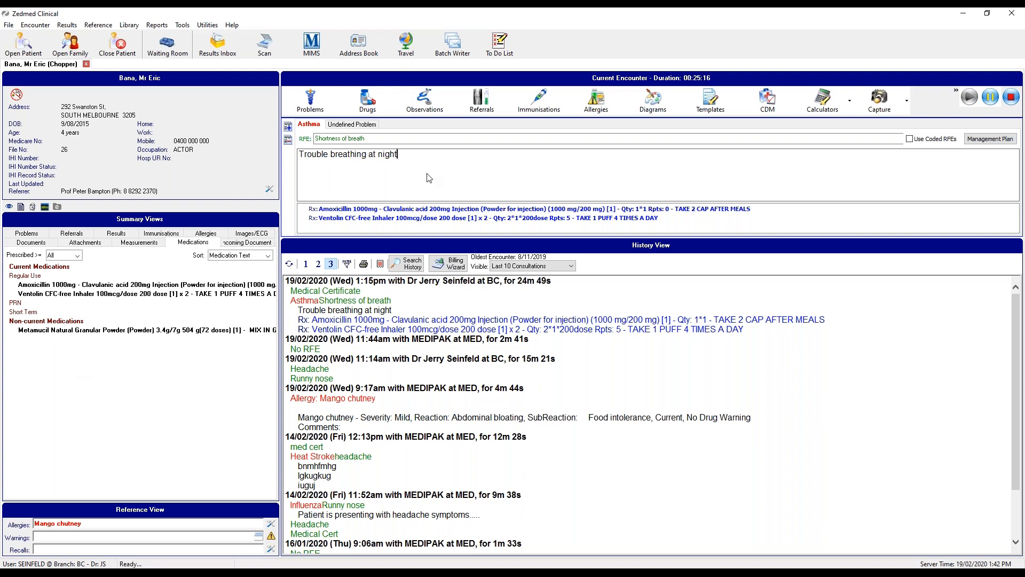
# Step: End the current encounter without printing the scripts and cancel the waiting room attendance selection for billing
pyautogui.click(1006, 97)
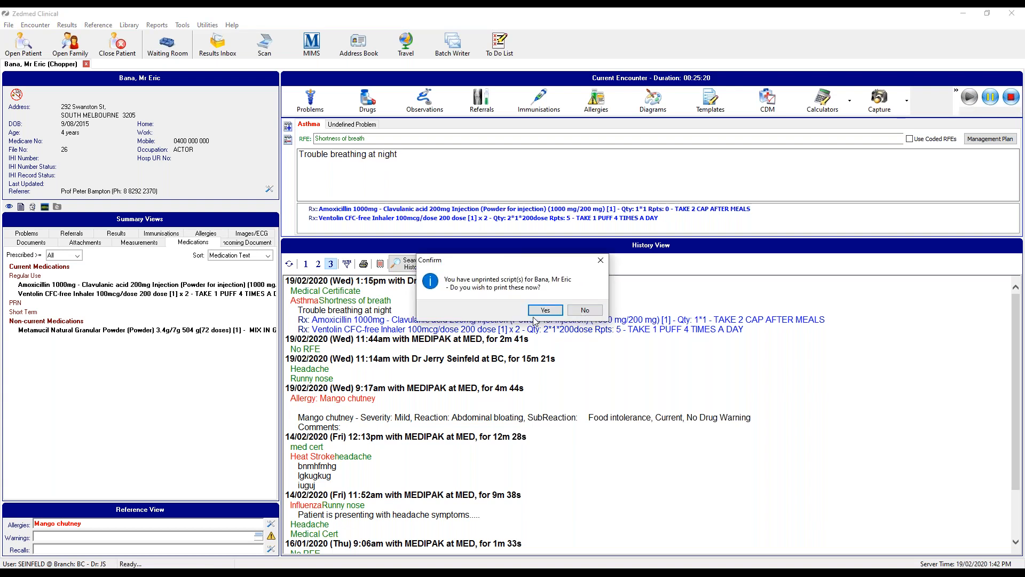
pyautogui.click(586, 311)
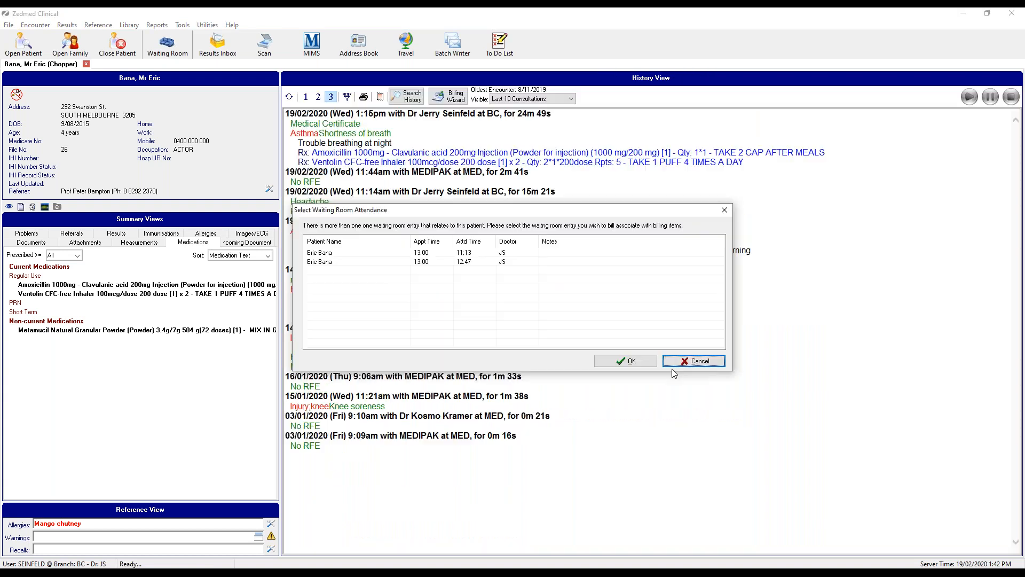
pyautogui.click(678, 361)
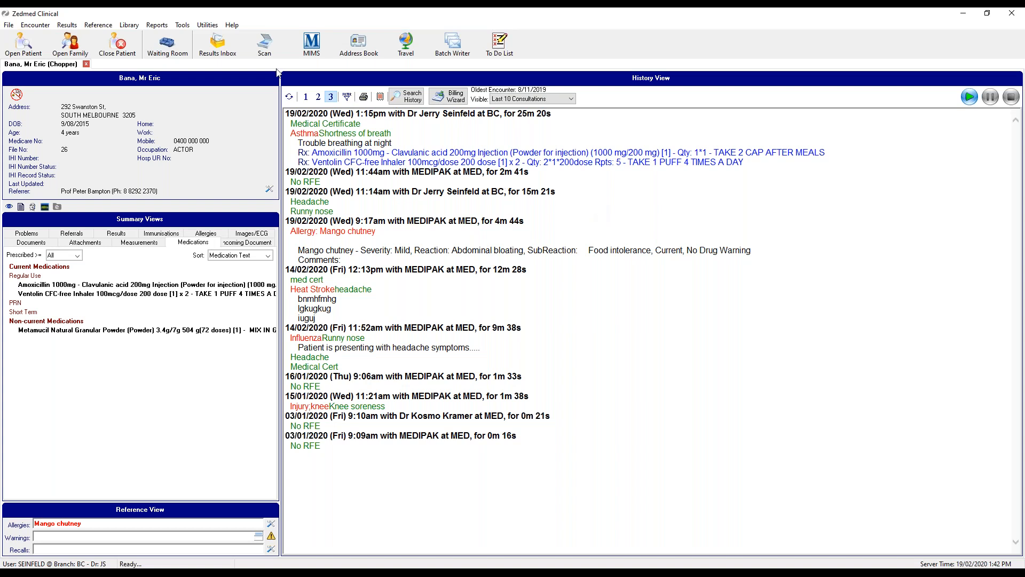
# Step: Preview the detailed outstanding referrals report for creation dates 21/11/2019 to 20/01/2020, examine the listed referrals and close the preview
pyautogui.click(168, 26)
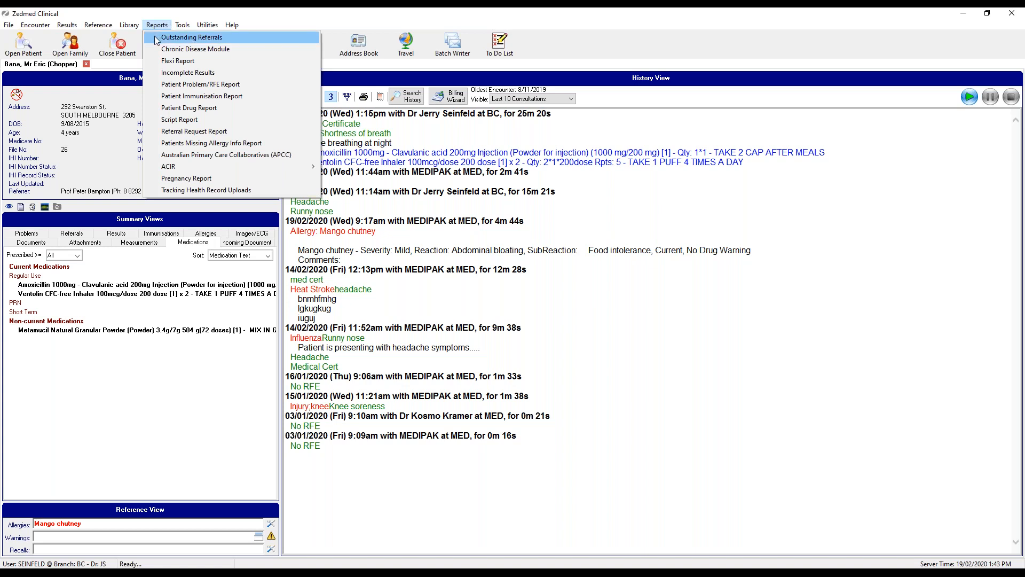
pyautogui.click(157, 38)
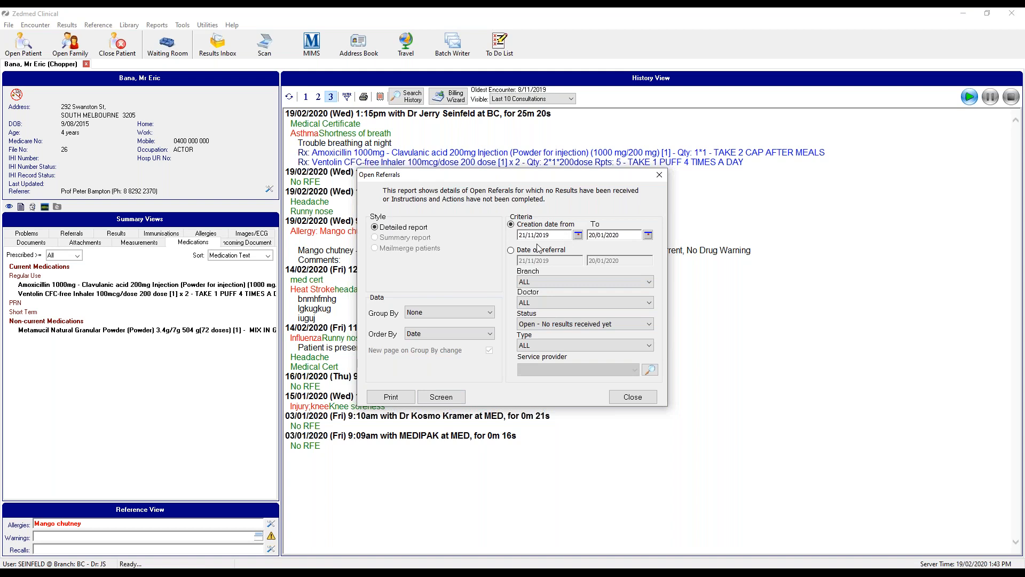
pyautogui.click(452, 400)
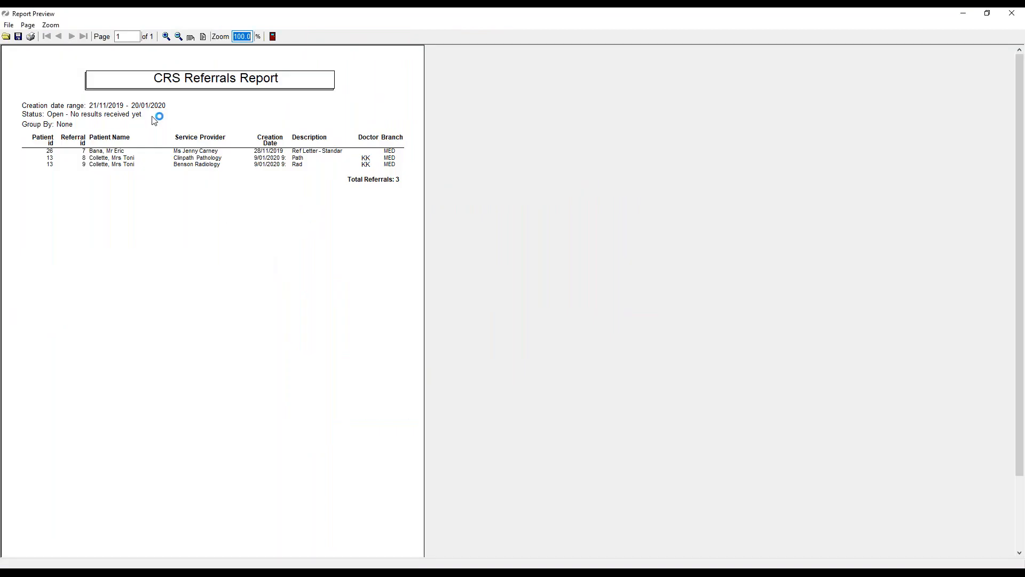
pyautogui.click(166, 36)
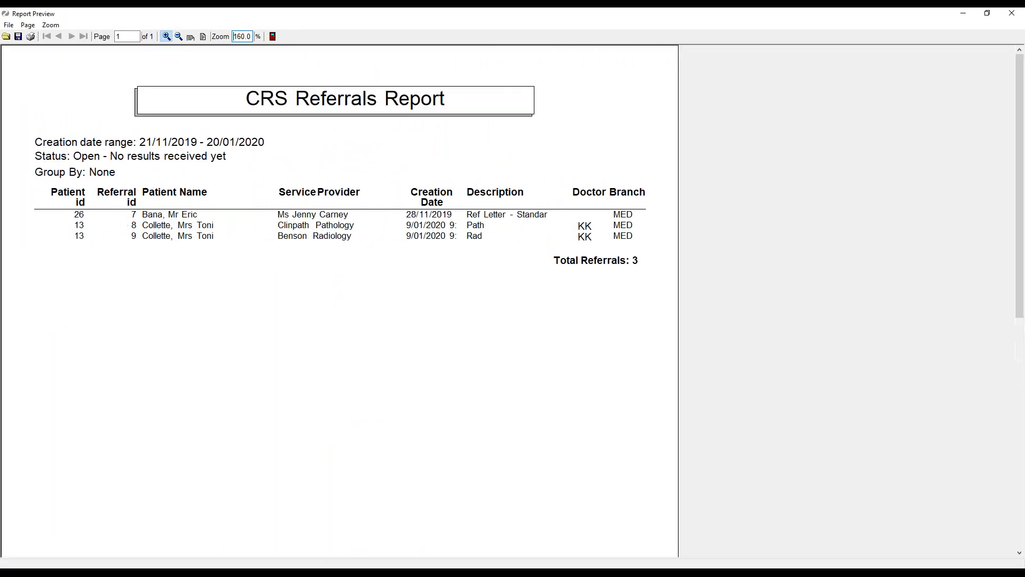
pyautogui.click(166, 36)
pyautogui.click(166, 36)
pyautogui.click(166, 37)
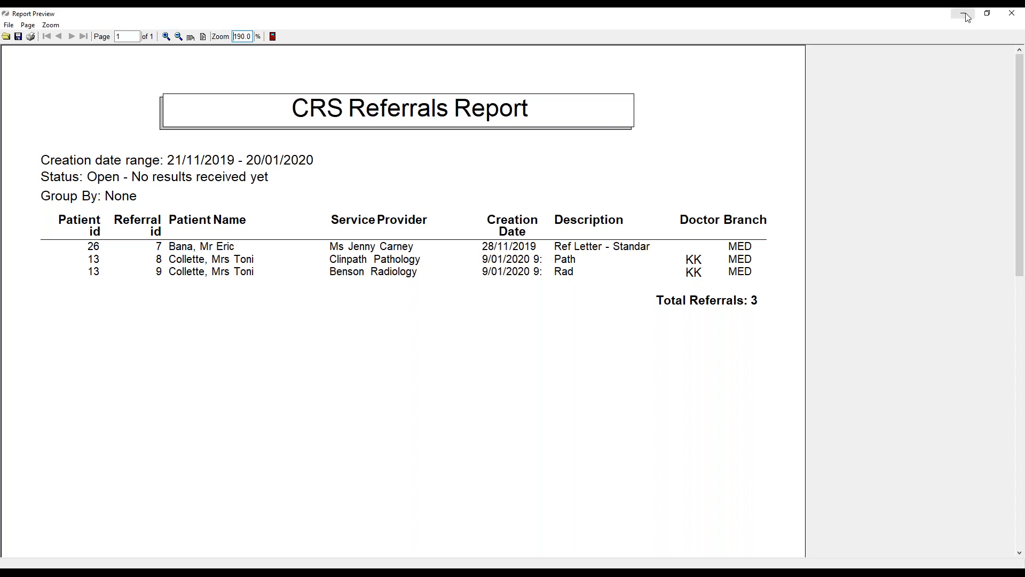
pyautogui.click(1012, 16)
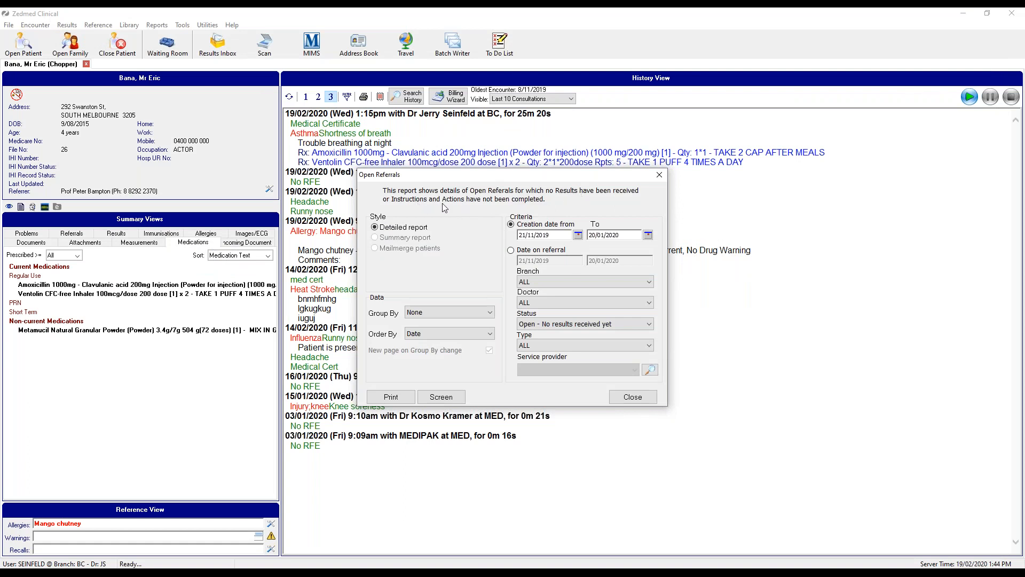
# Step: Preview the outstanding referrals report once more with the same criteria, and close it along with its options
pyautogui.click(456, 398)
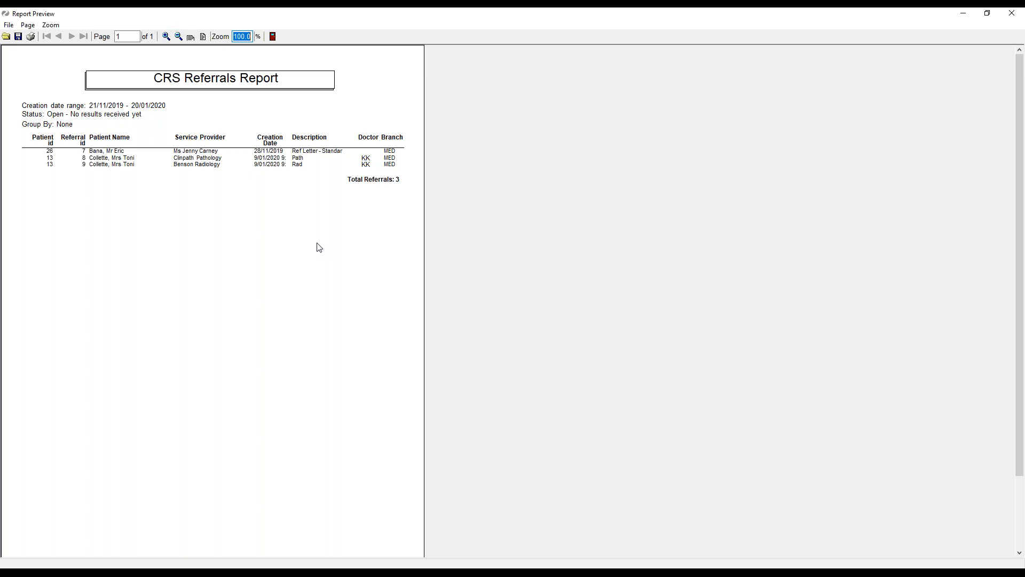
pyautogui.click(1014, 18)
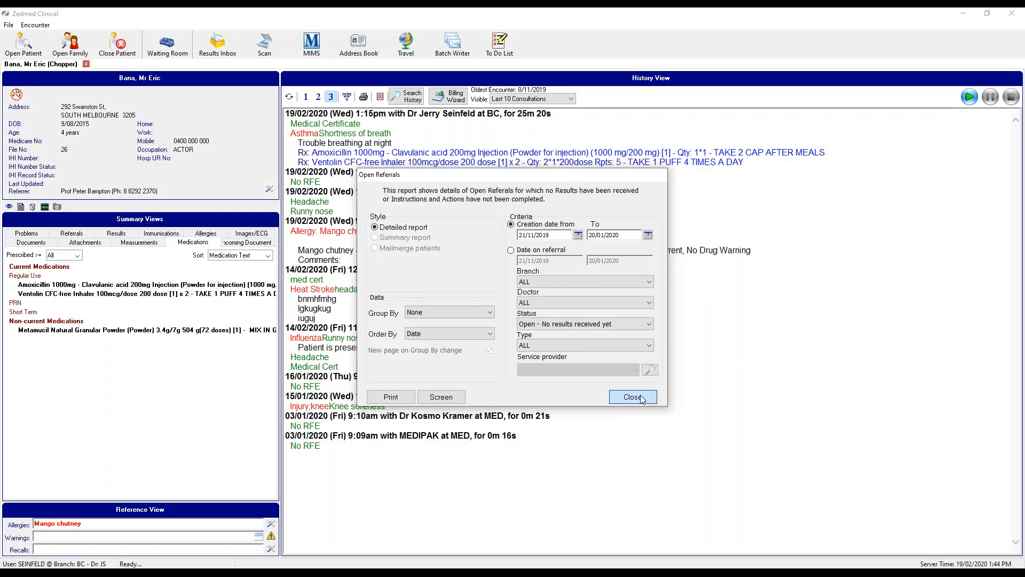
pyautogui.click(632, 395)
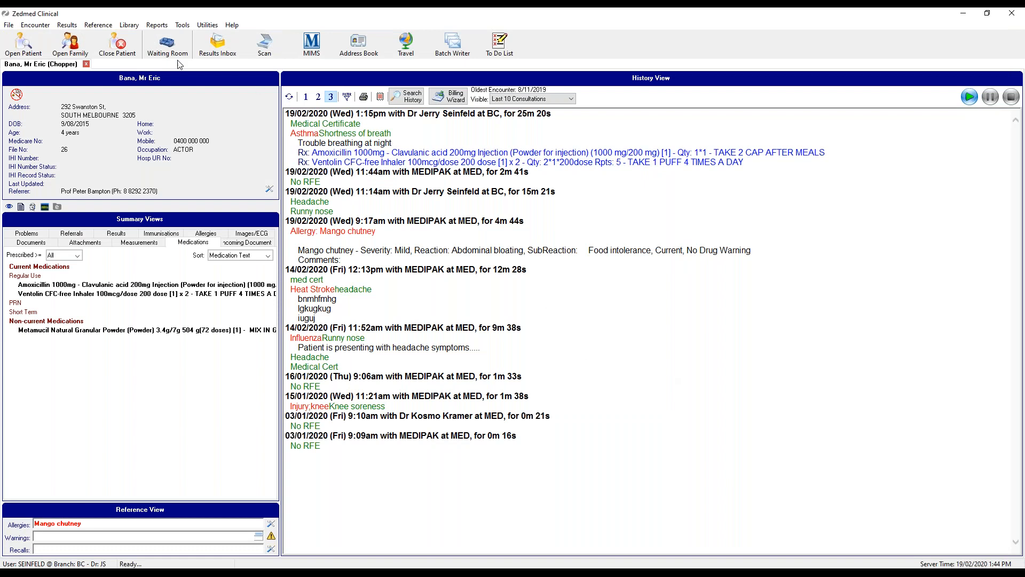
# Step: Load the GP Management Plan (721) chronic disease report, examine its listed patients, and close the report and the report selection
pyautogui.click(166, 27)
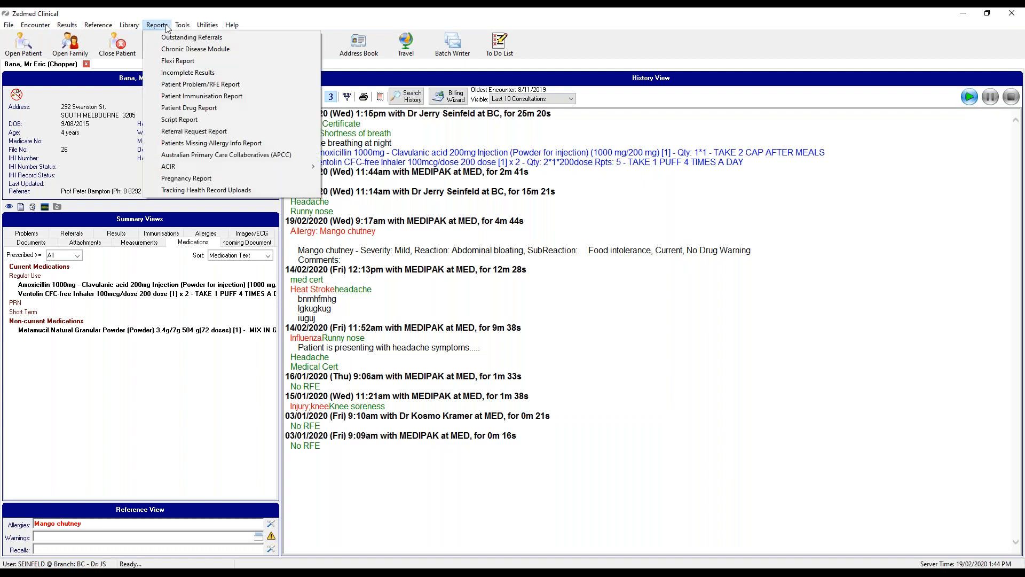
pyautogui.click(152, 50)
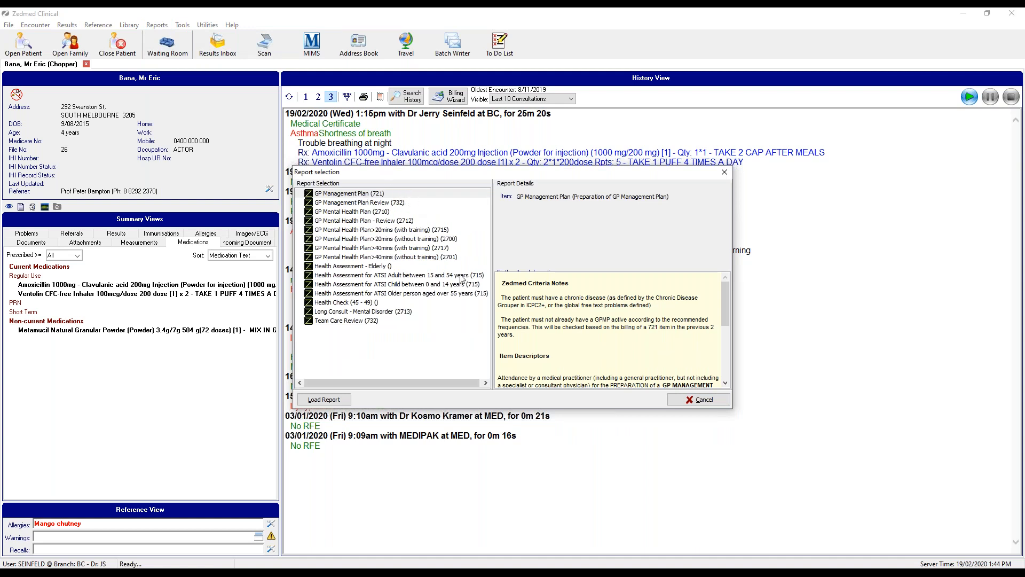
pyautogui.click(338, 401)
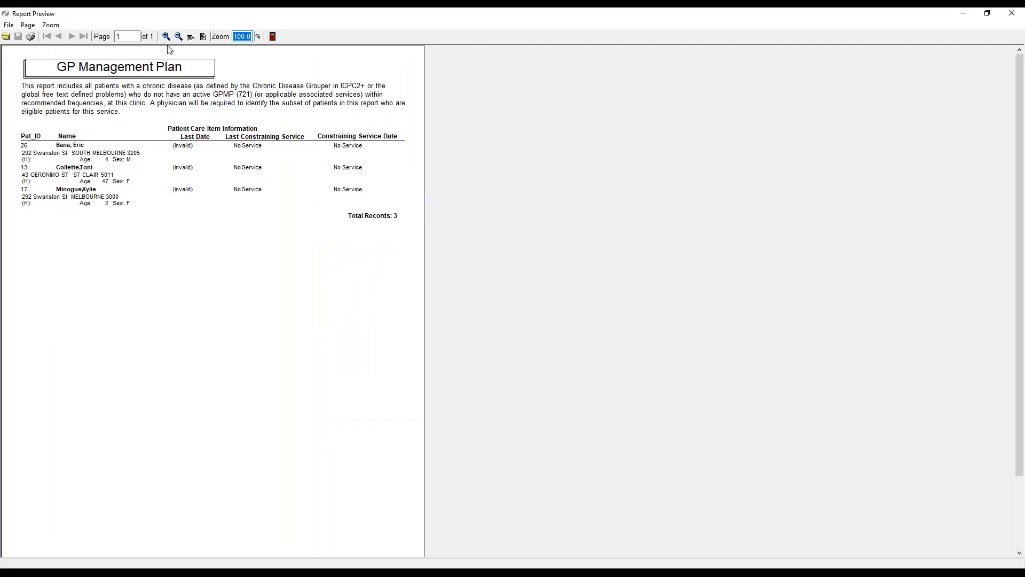
pyautogui.click(166, 36)
pyautogui.click(166, 36)
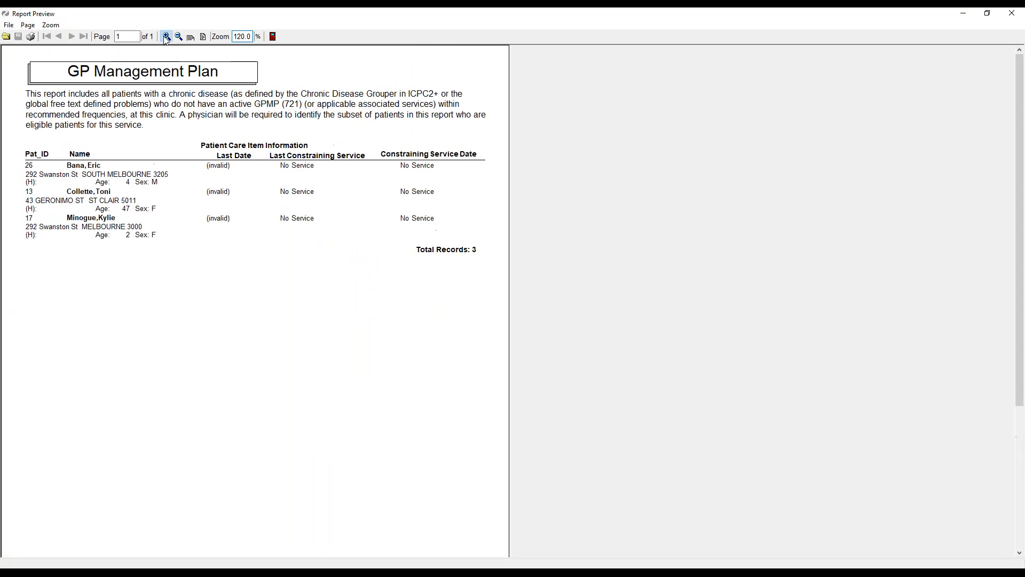
pyautogui.click(166, 37)
pyautogui.click(166, 36)
pyautogui.click(166, 36)
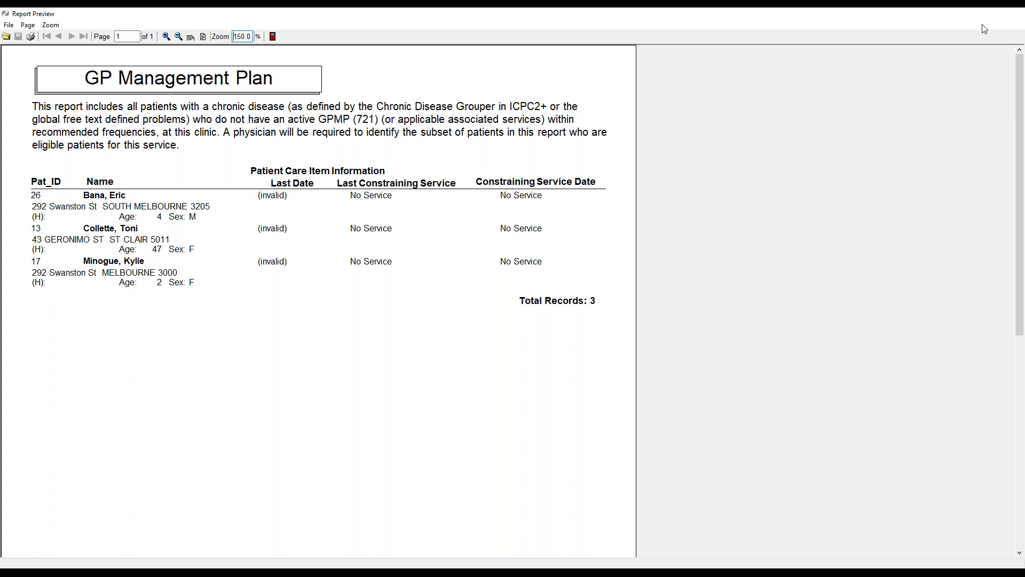
pyautogui.hotkey('alt', 'F4')
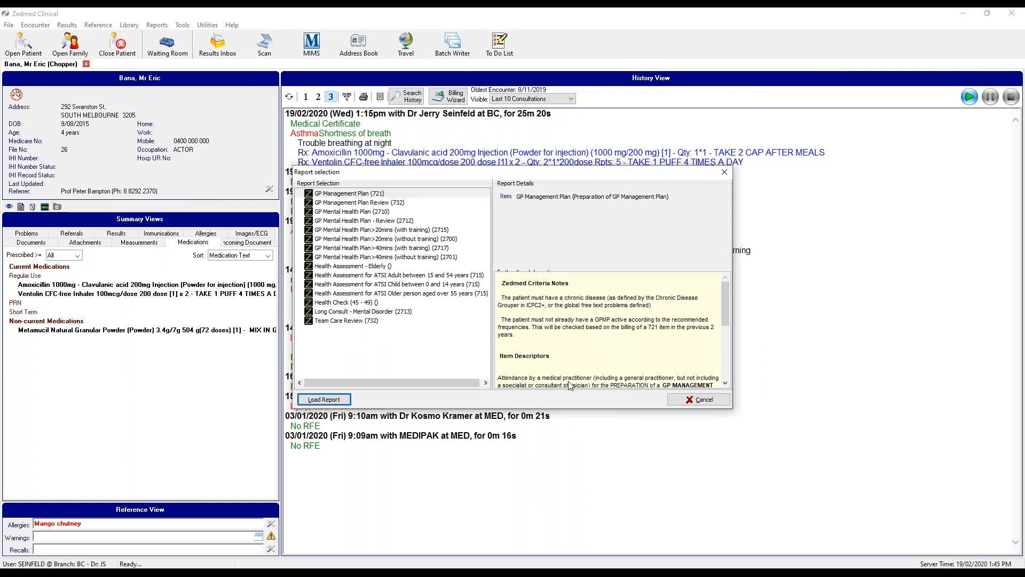
pyautogui.click(688, 401)
# Step: Set up the encounter script report for script dates from 21/01/2019 to 19/02/2020, grouped by Doctor
pyautogui.click(157, 25)
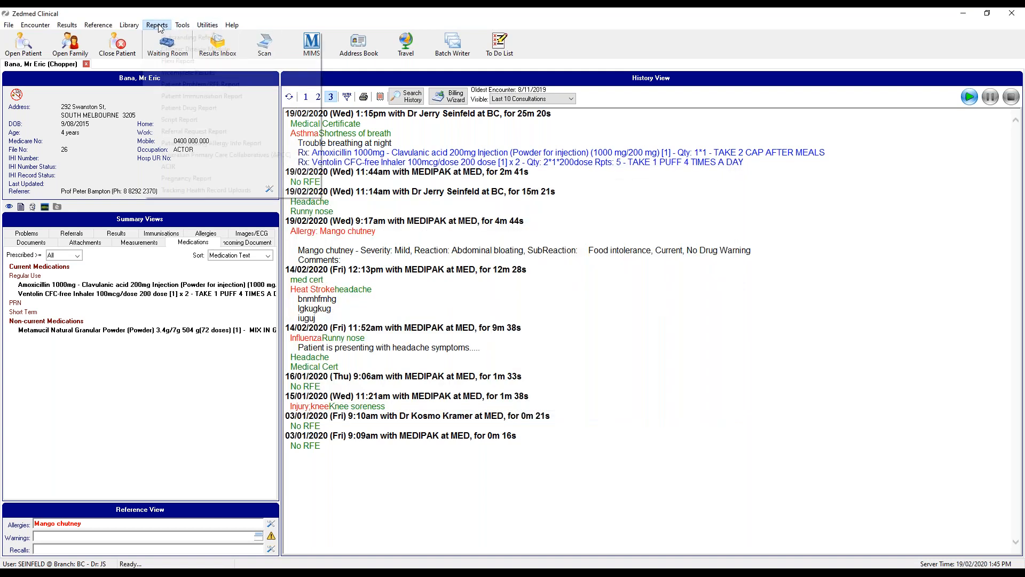
pyautogui.click(203, 119)
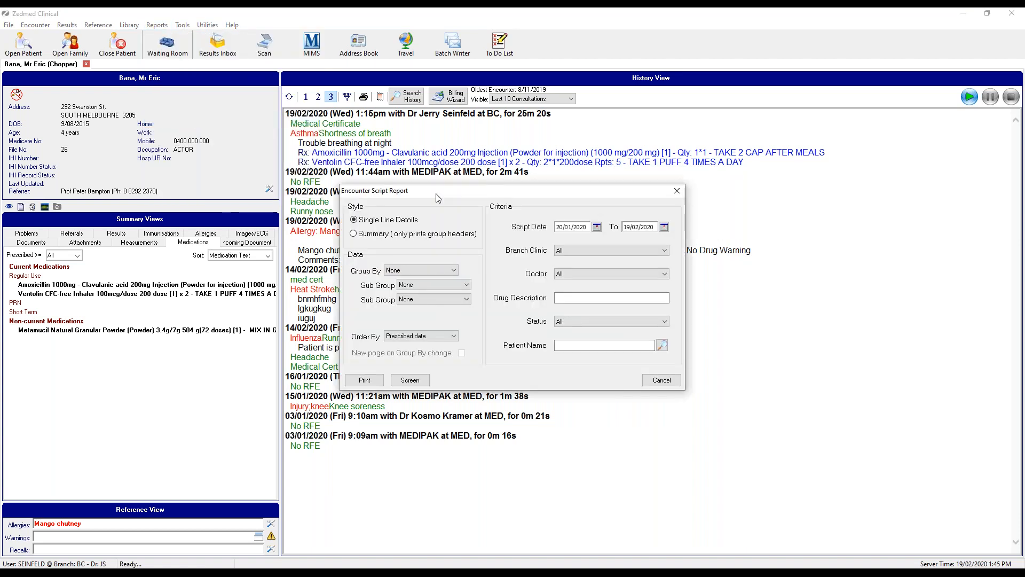
pyautogui.click(596, 227)
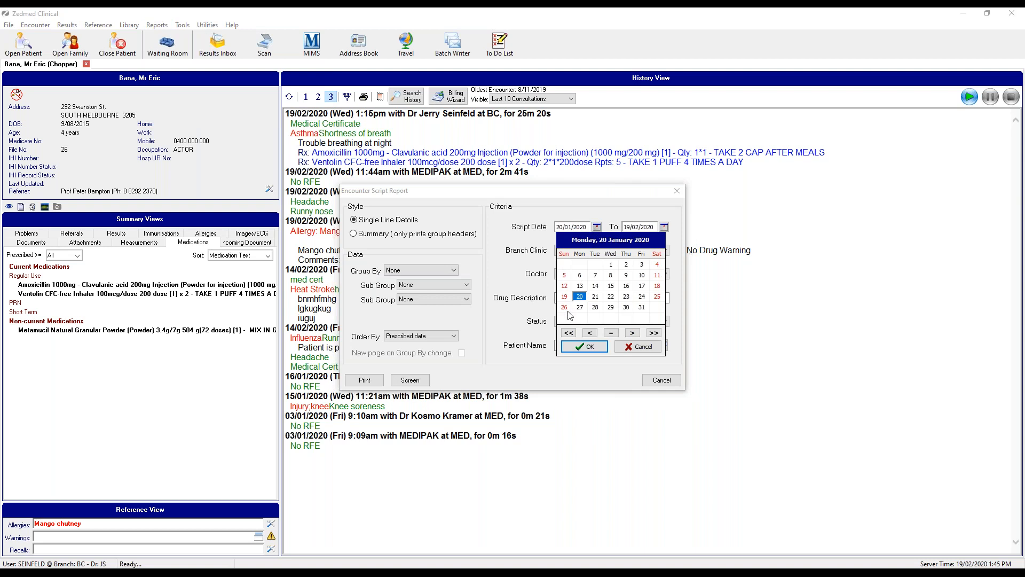
pyautogui.click(569, 333)
pyautogui.click(579, 296)
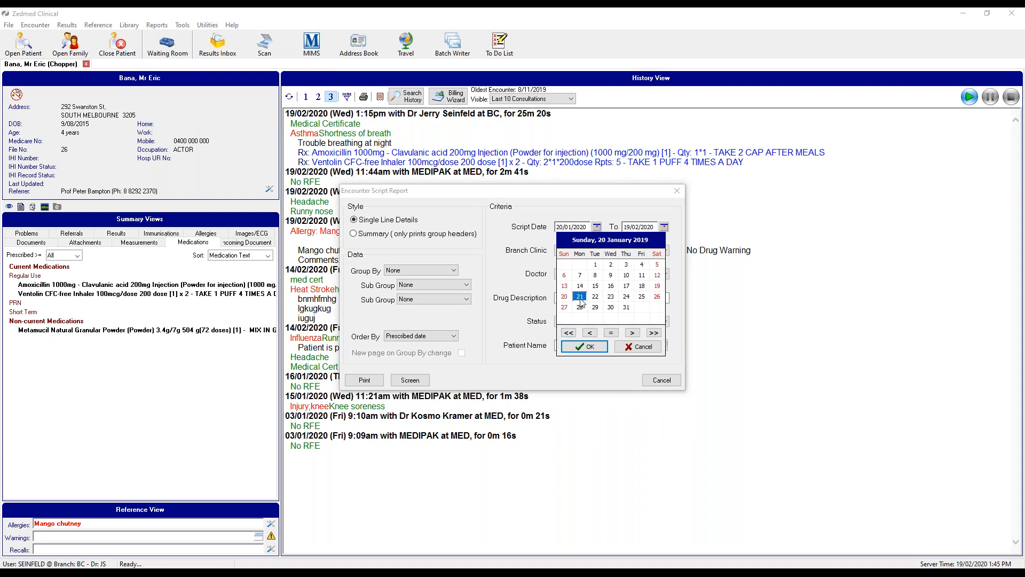
pyautogui.click(584, 345)
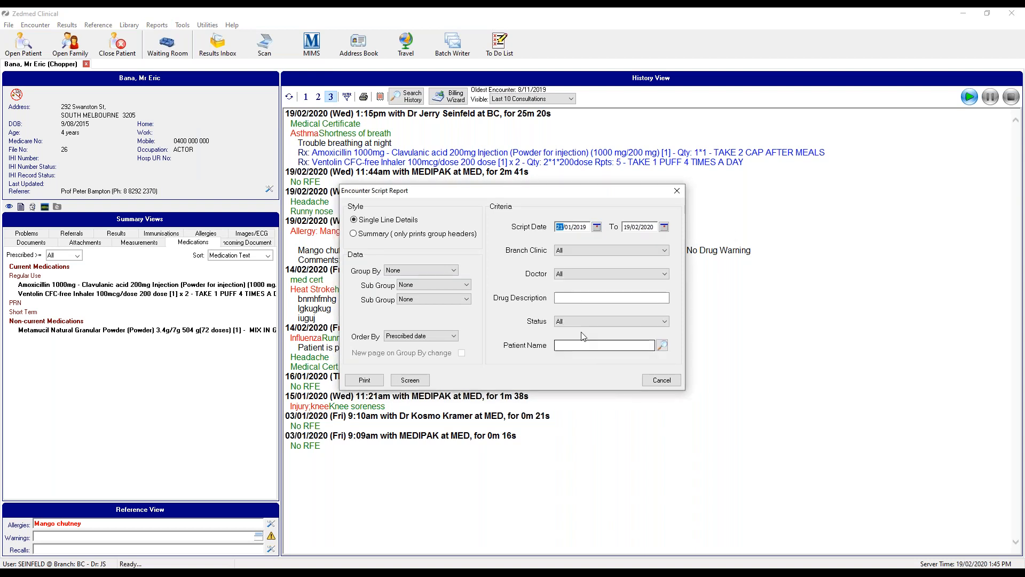
pyautogui.click(440, 270)
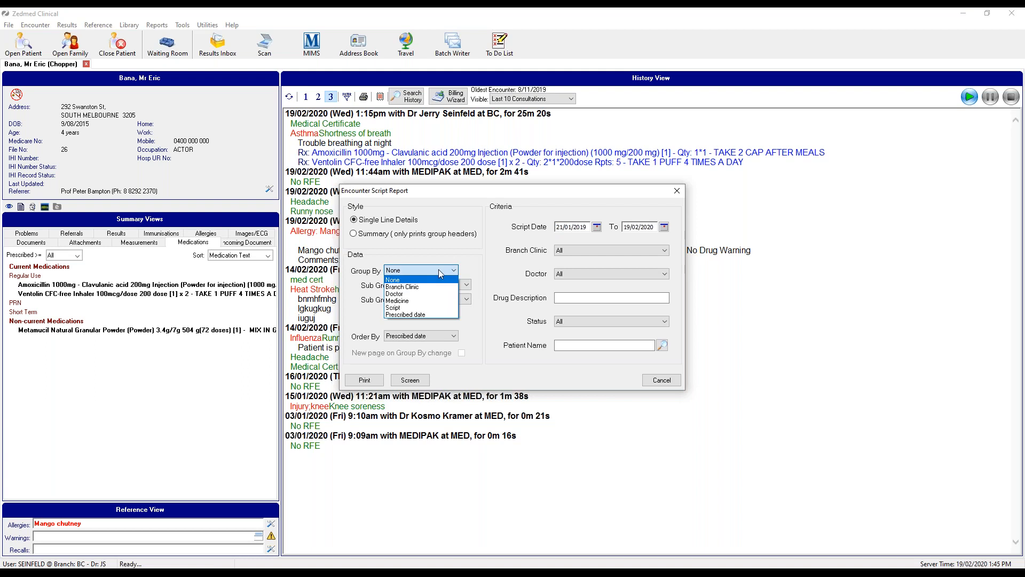
pyautogui.click(410, 294)
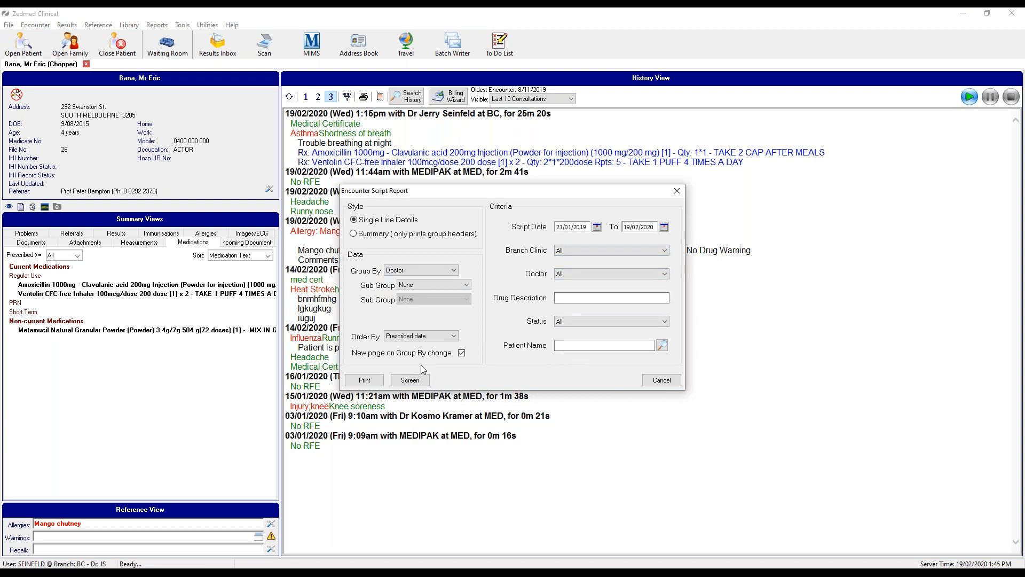
# Step: Preview the script report on screen at 140% zoom, examine the listed prescriptions, and close the preview and report options
pyautogui.click(420, 381)
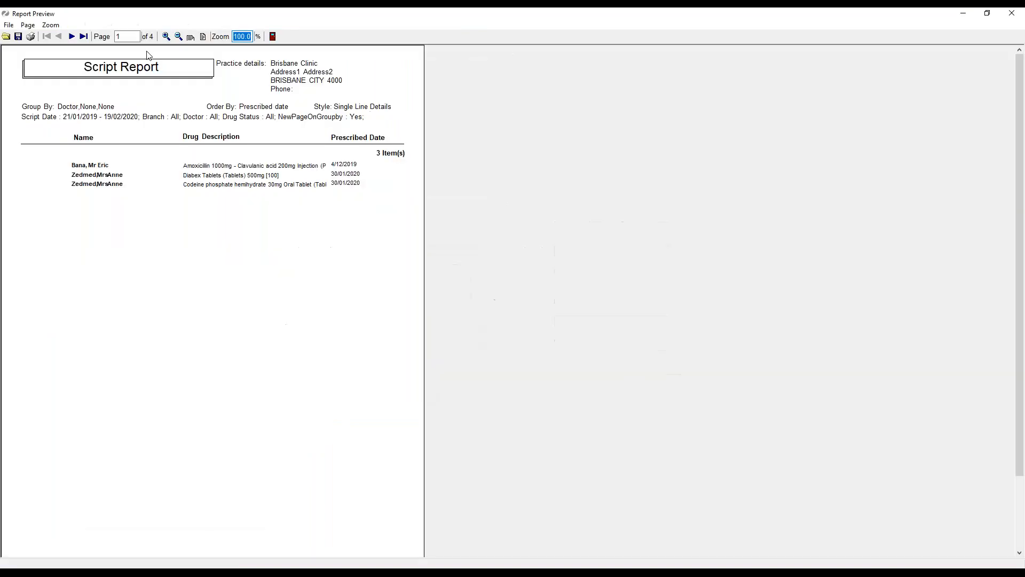
pyautogui.click(166, 37)
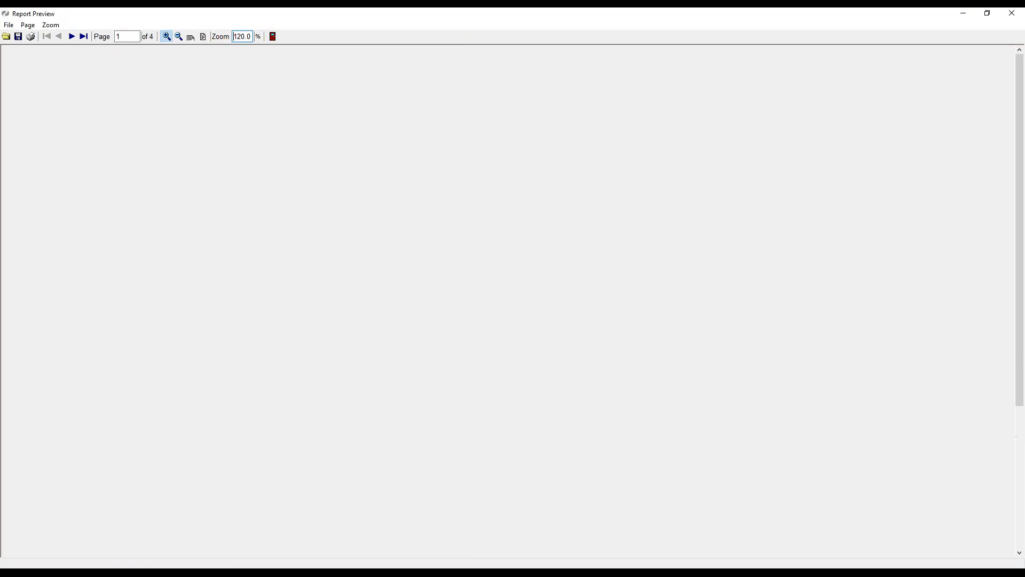
pyautogui.click(166, 36)
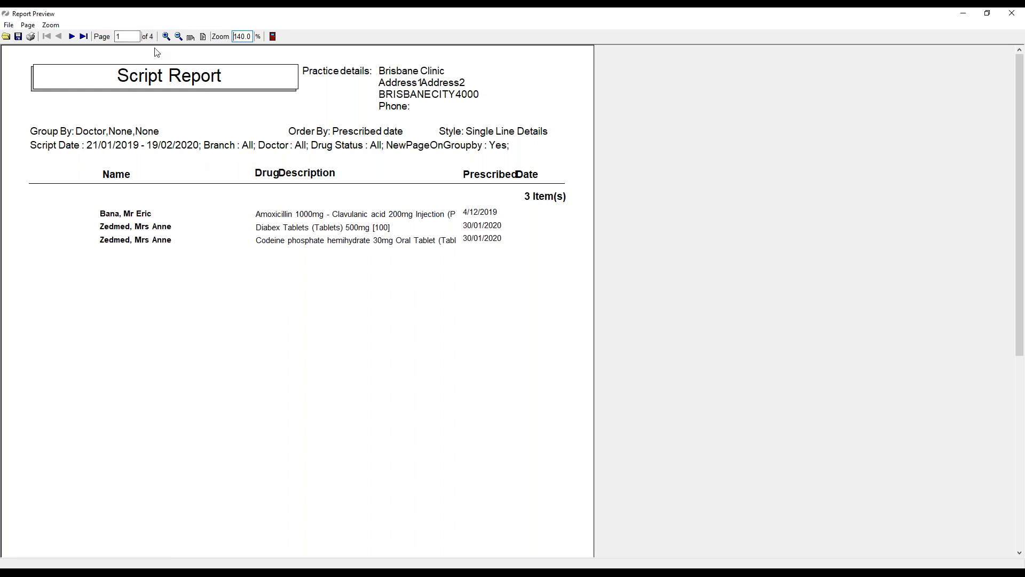
pyautogui.click(1007, 16)
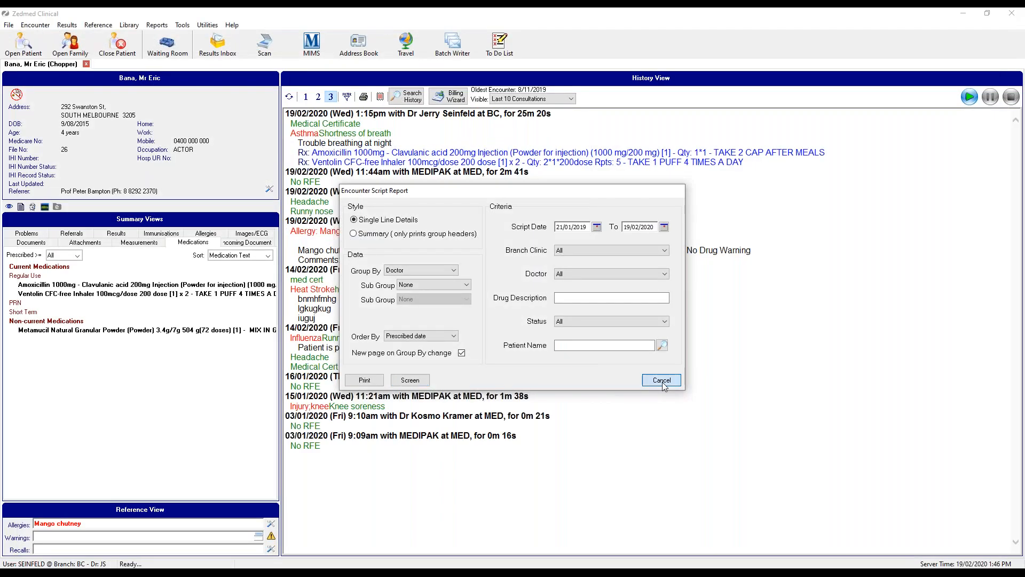
pyautogui.click(662, 382)
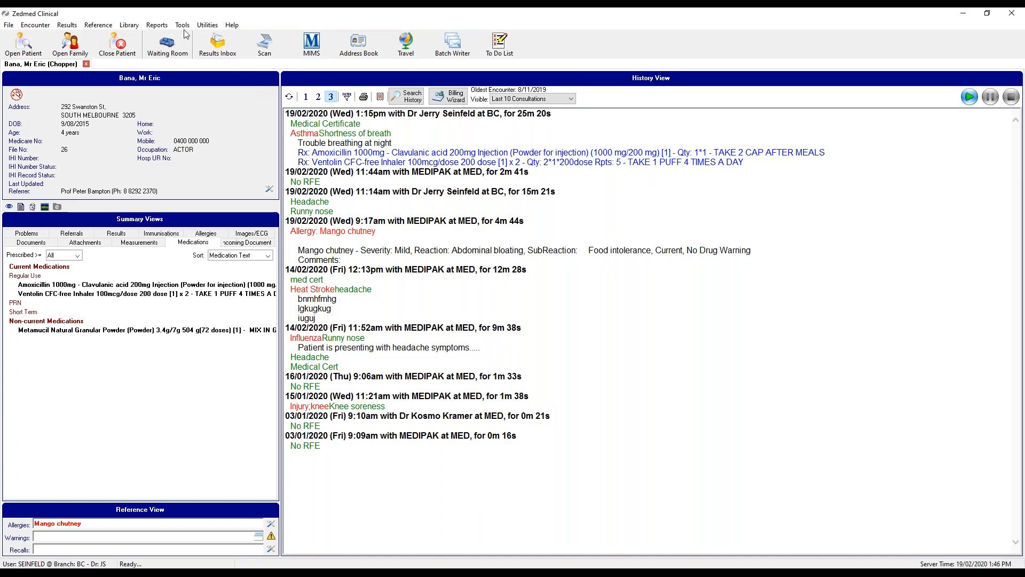
# Step: Preview the Patients Missing Allergy Info report for printing, examine the listed patients and close the preview
pyautogui.click(157, 25)
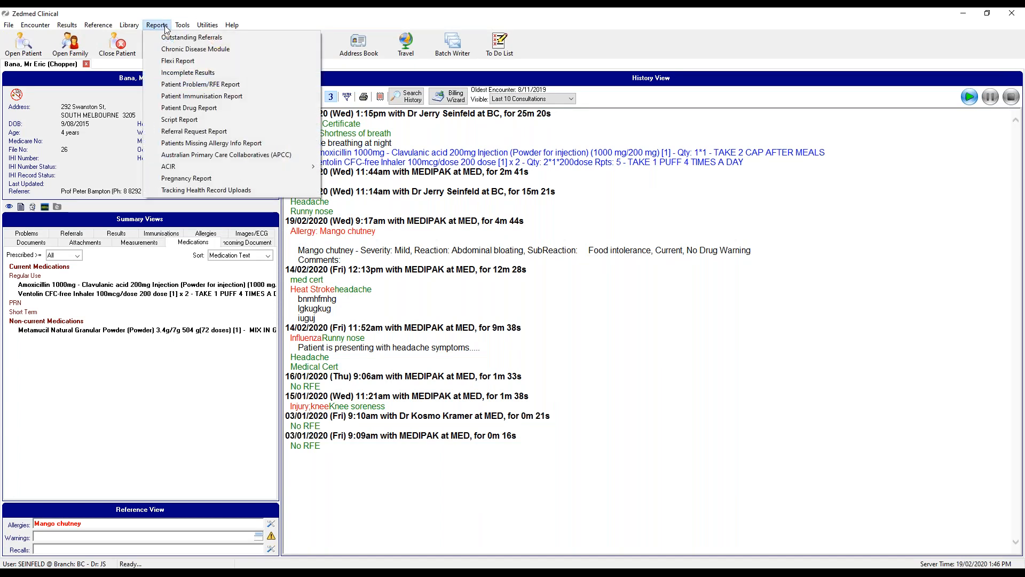
pyautogui.click(155, 144)
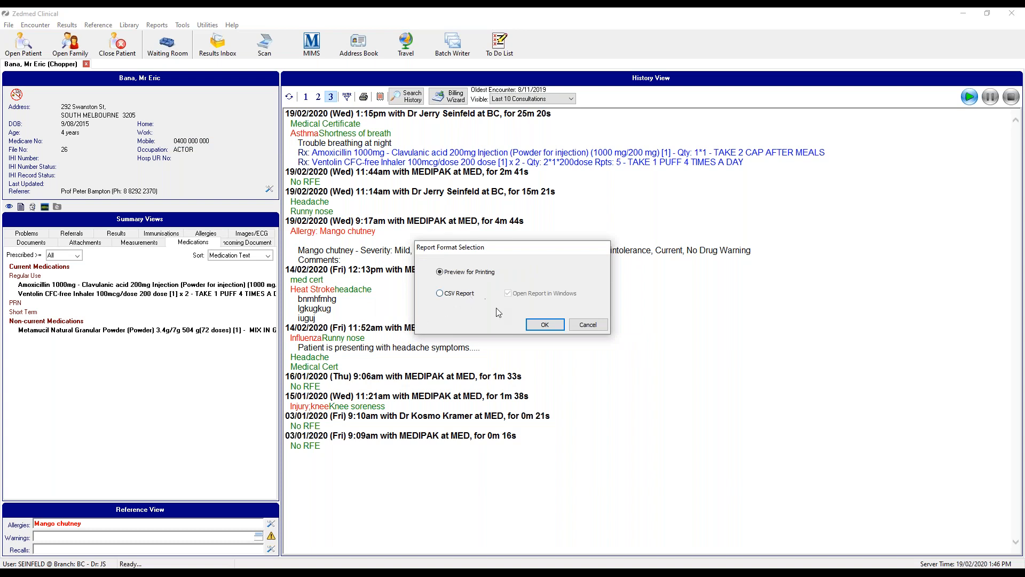
pyautogui.click(537, 327)
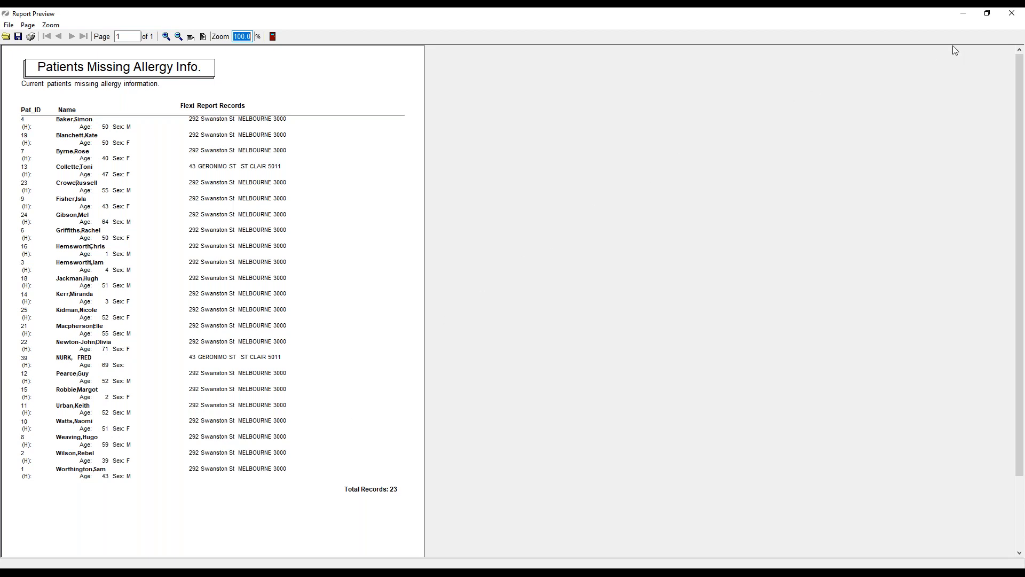
pyautogui.click(1013, 15)
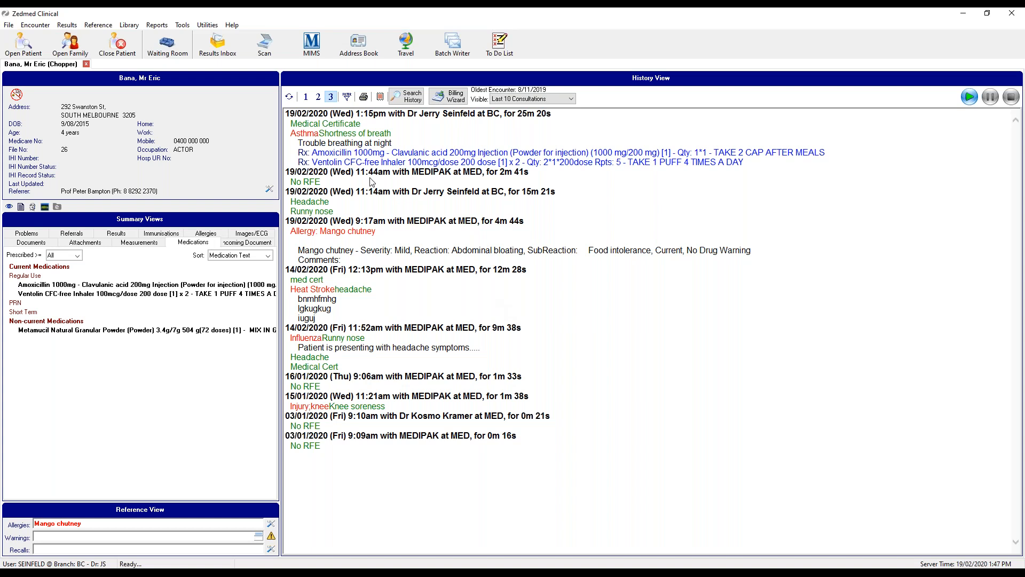
# Step: Bring up the scanning module and examine the waiting X-ray images, both full size and as thumbnails
pyautogui.click(266, 46)
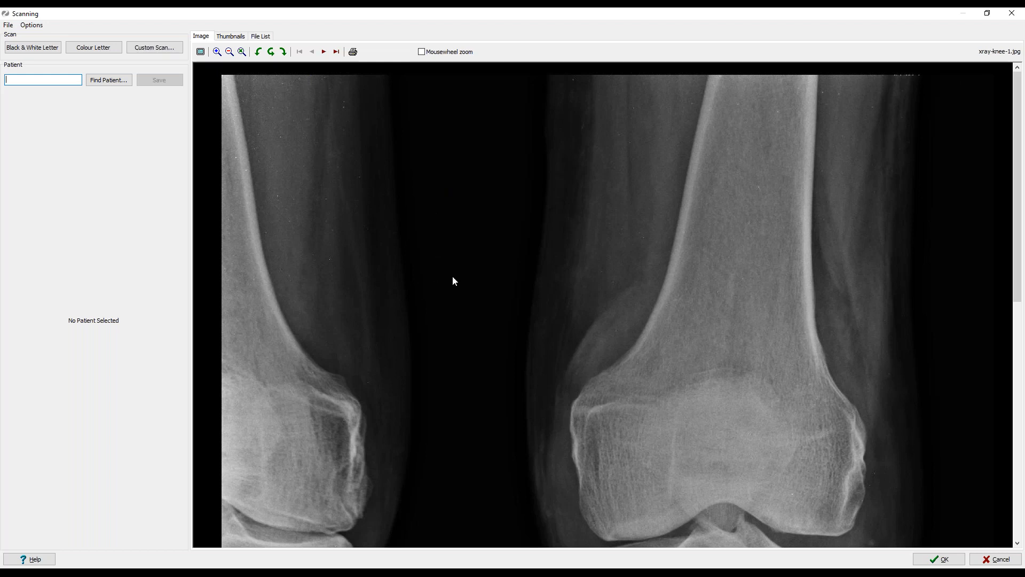
pyautogui.scroll(-9, 452, 278)
pyautogui.scroll(9, 456, 282)
pyautogui.click(234, 39)
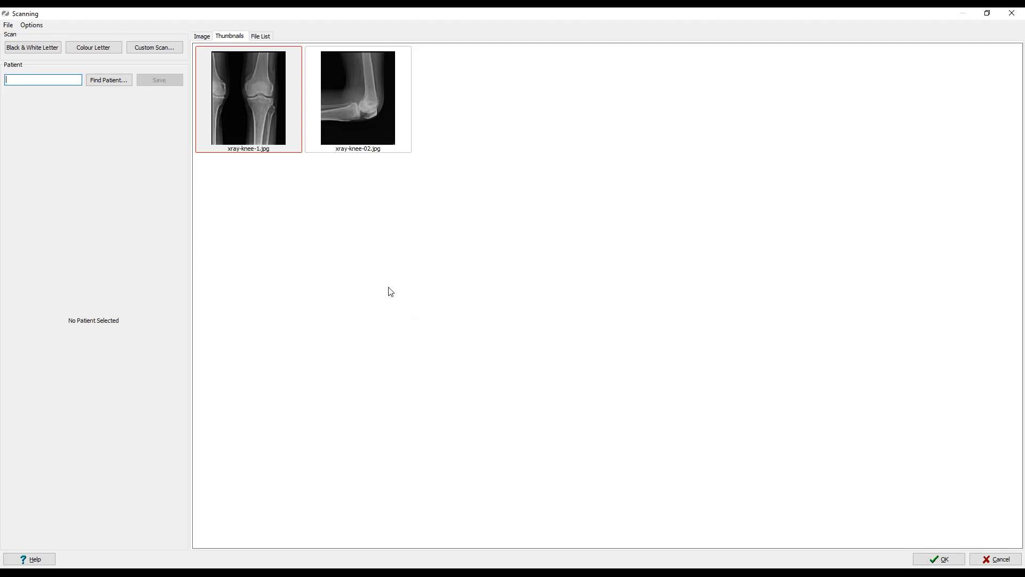
pyautogui.click(267, 41)
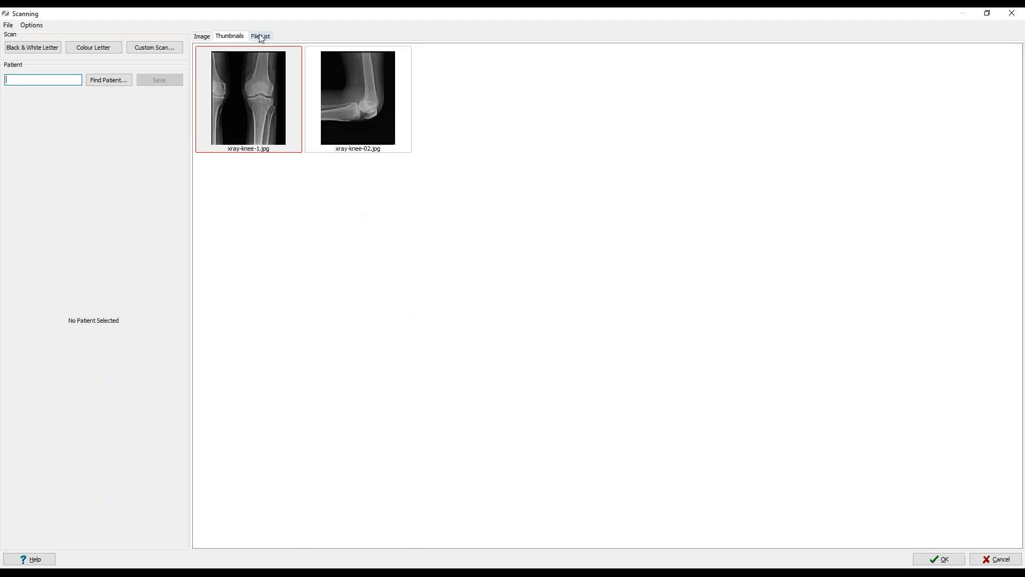
pyautogui.click(229, 38)
# Step: Find the patient by surname, select the matching record, and check its referral and results/reports image associations
pyautogui.write('ana')
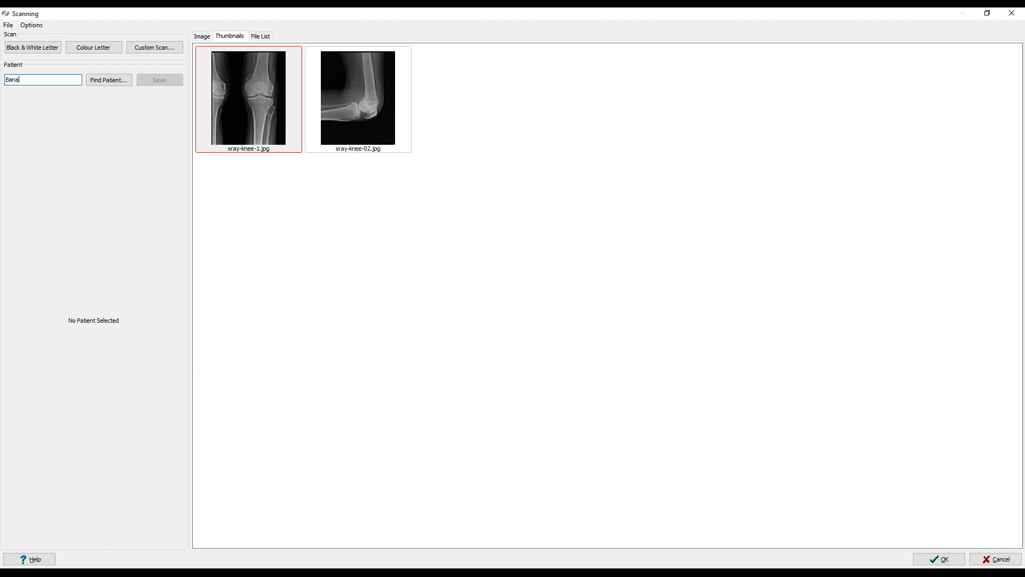
pyautogui.click(122, 81)
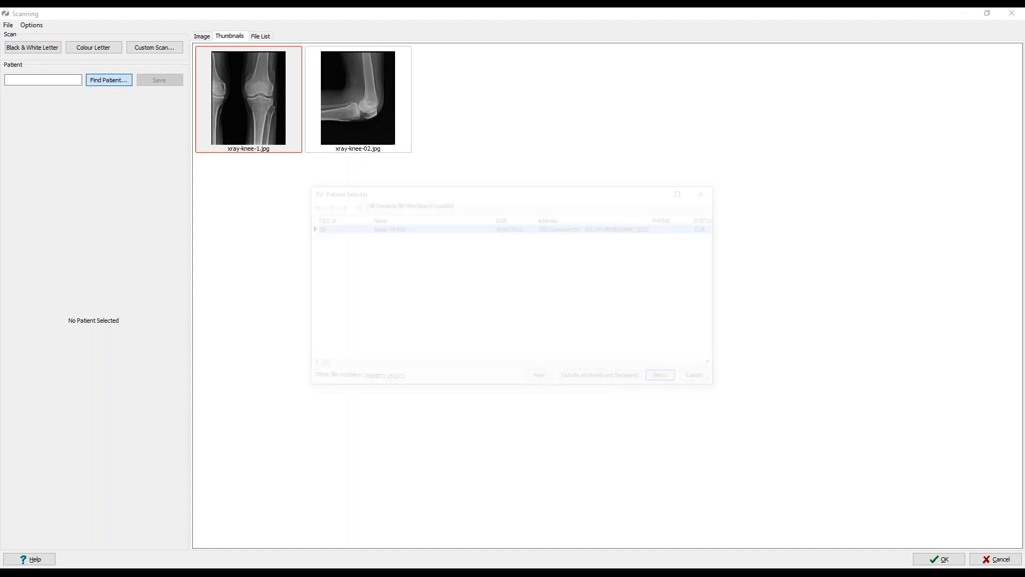
pyautogui.click(667, 380)
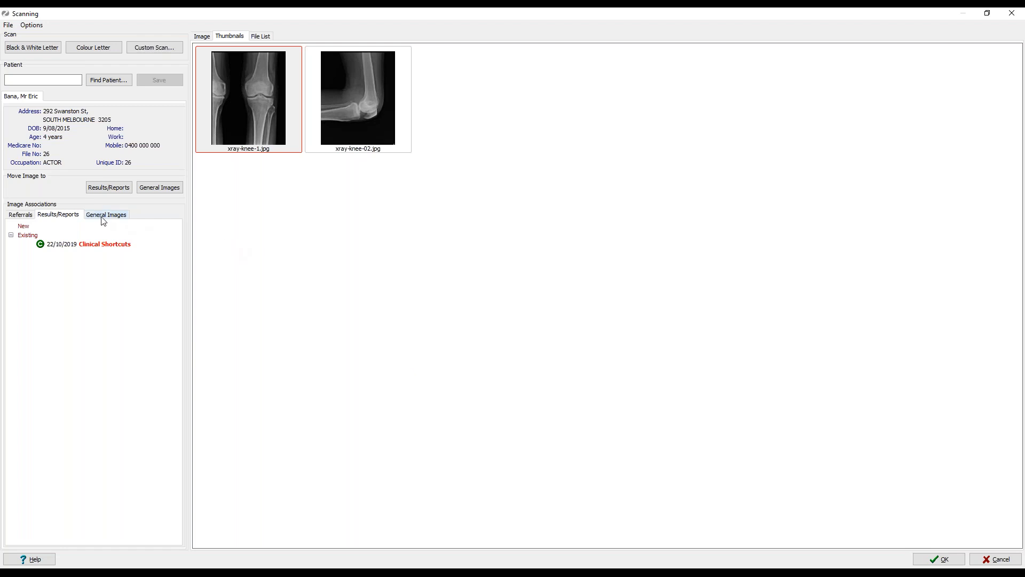
pyautogui.click(21, 216)
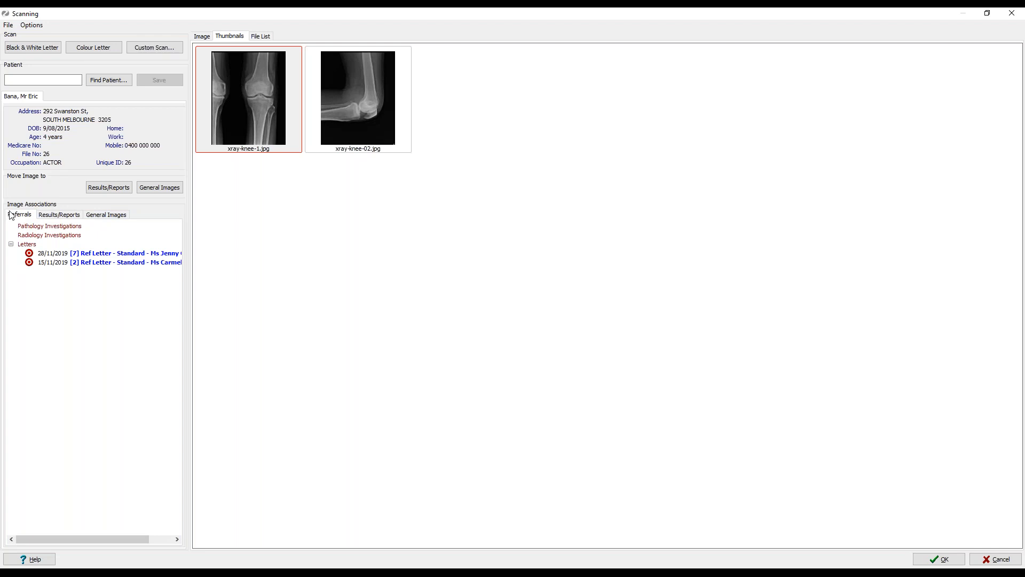
pyautogui.click(63, 216)
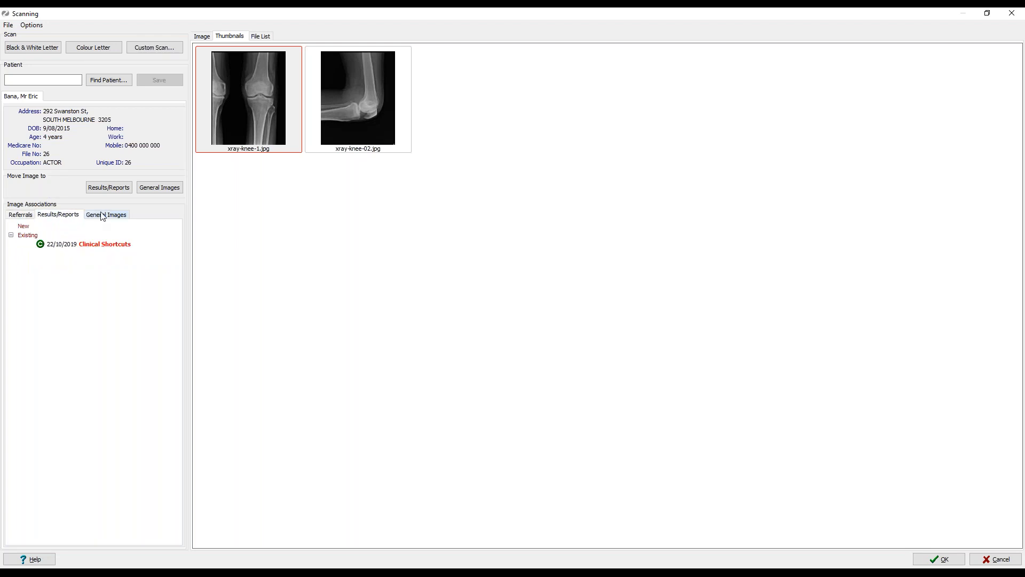
# Step: File xray-knee-1.jpg under results/reports as "Xray - left knee", dated 12/02/2020, linked to doctor code JS, without marking it complete
pyautogui.click(251, 98)
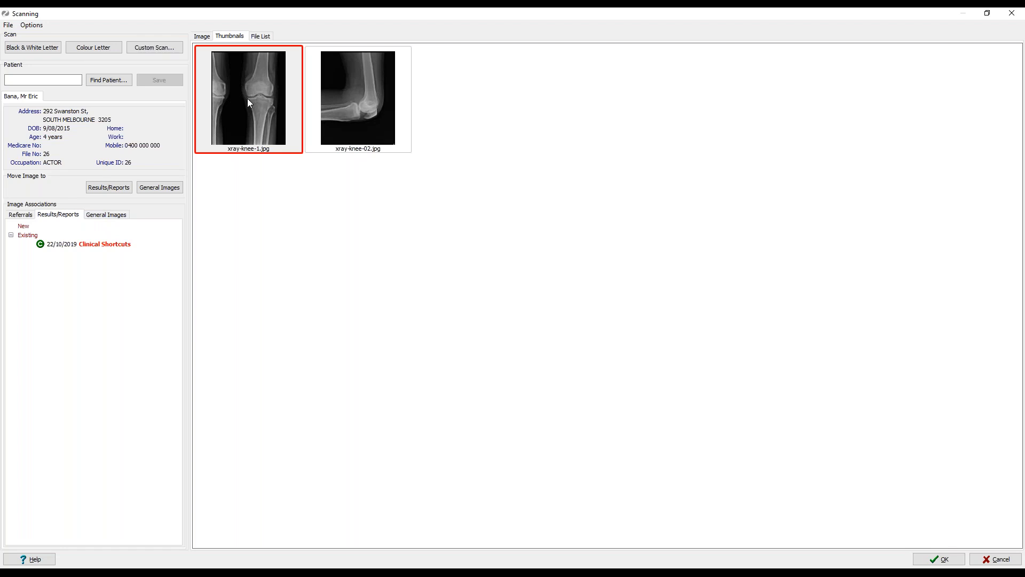
pyautogui.click(107, 188)
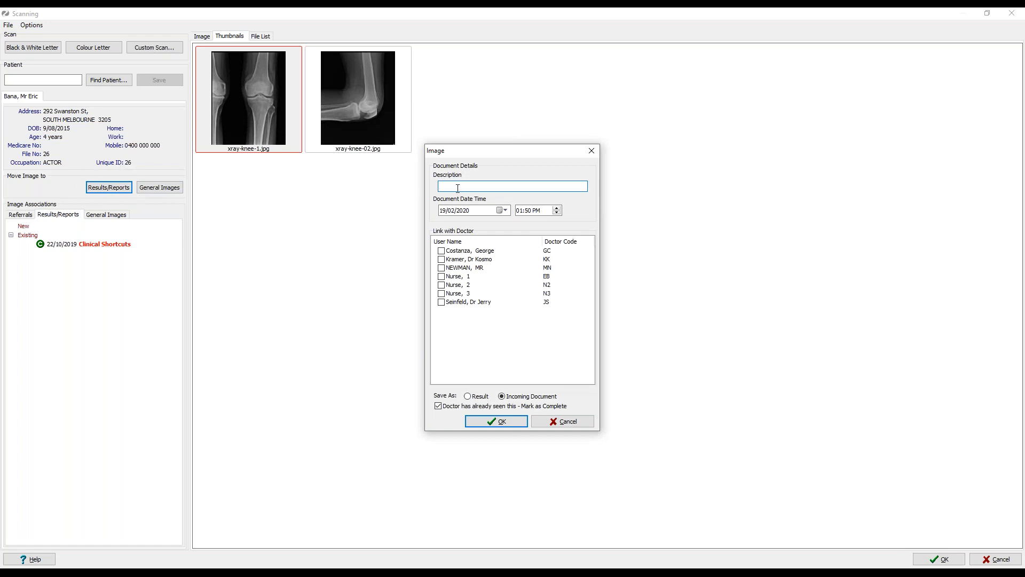
pyautogui.write('Xray - left knee')
pyautogui.click(506, 210)
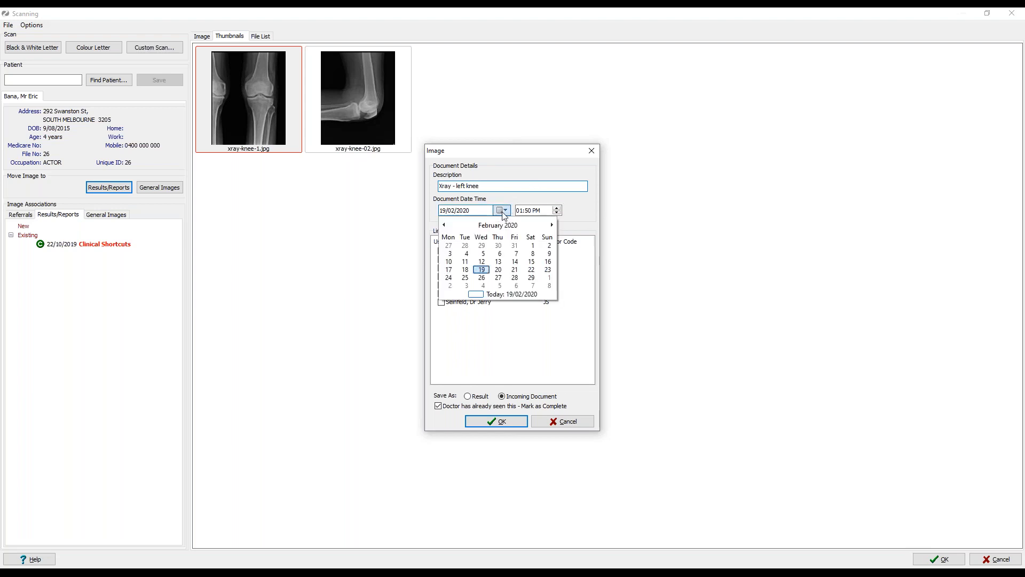
pyautogui.click(484, 265)
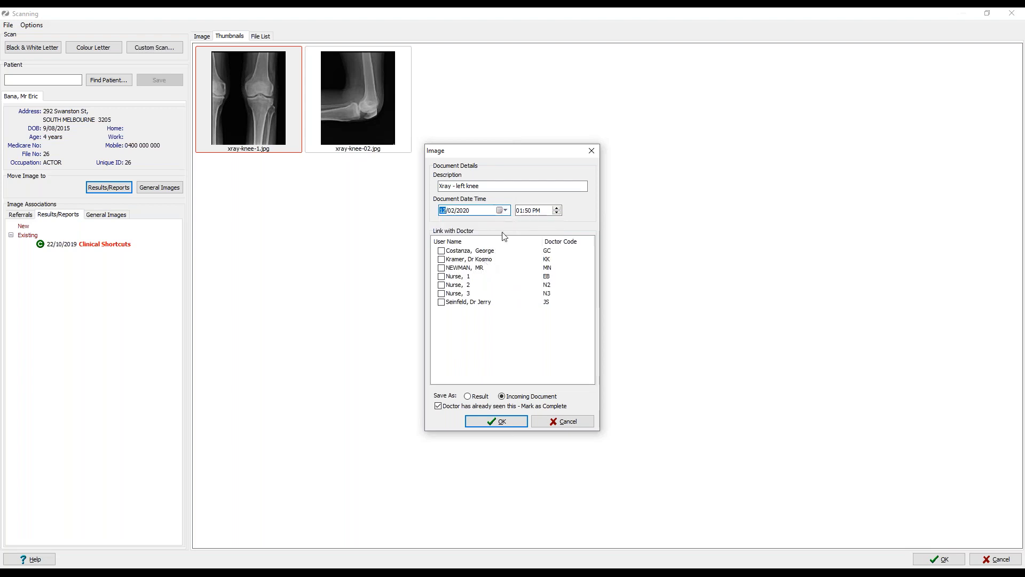
pyautogui.click(441, 303)
pyautogui.click(439, 406)
pyautogui.click(477, 422)
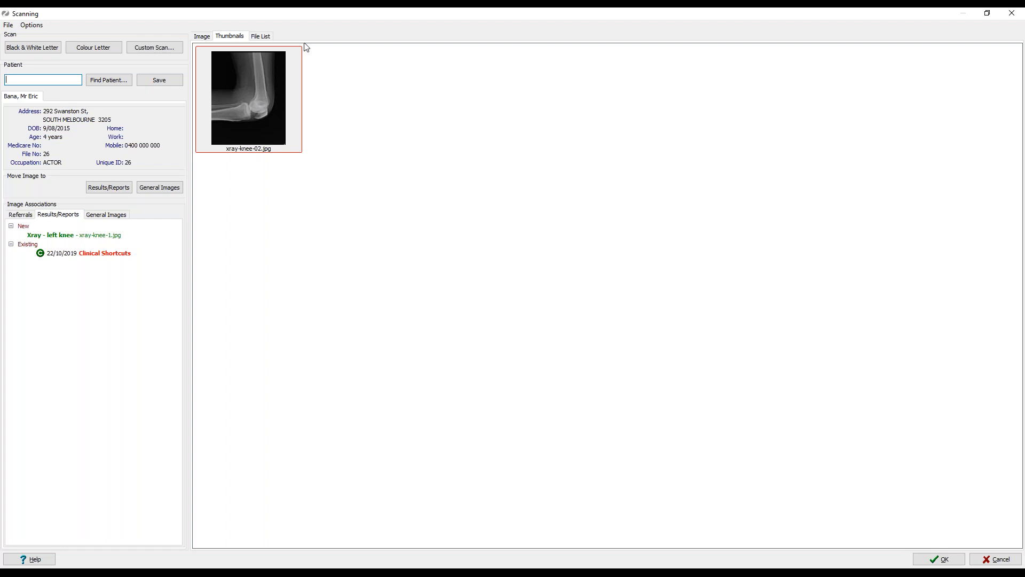
# Step: File xray-knee-02.jpg under the patient's general images with the description "Xray left knee" and choose its document date
pyautogui.click(263, 96)
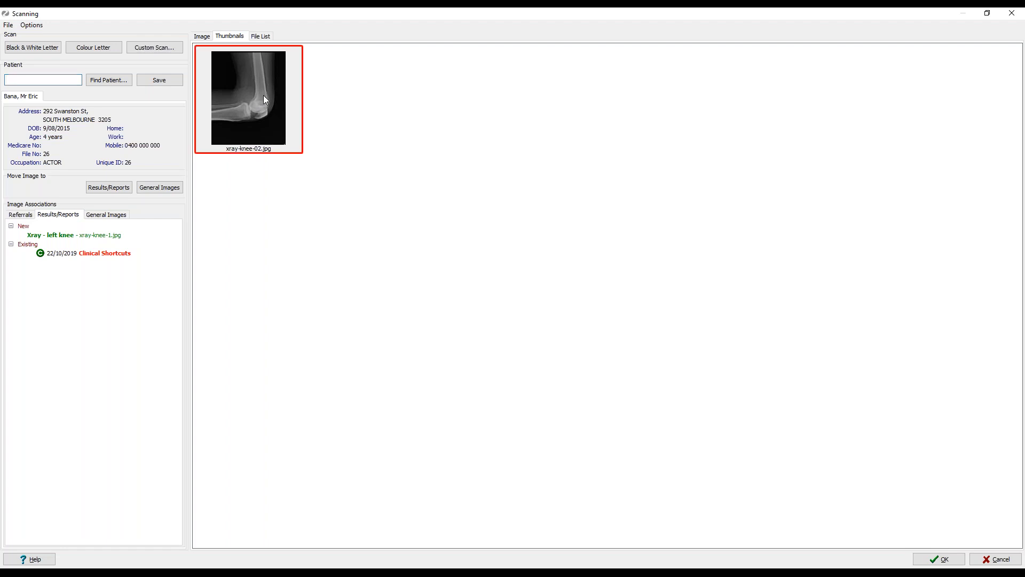
pyautogui.click(165, 190)
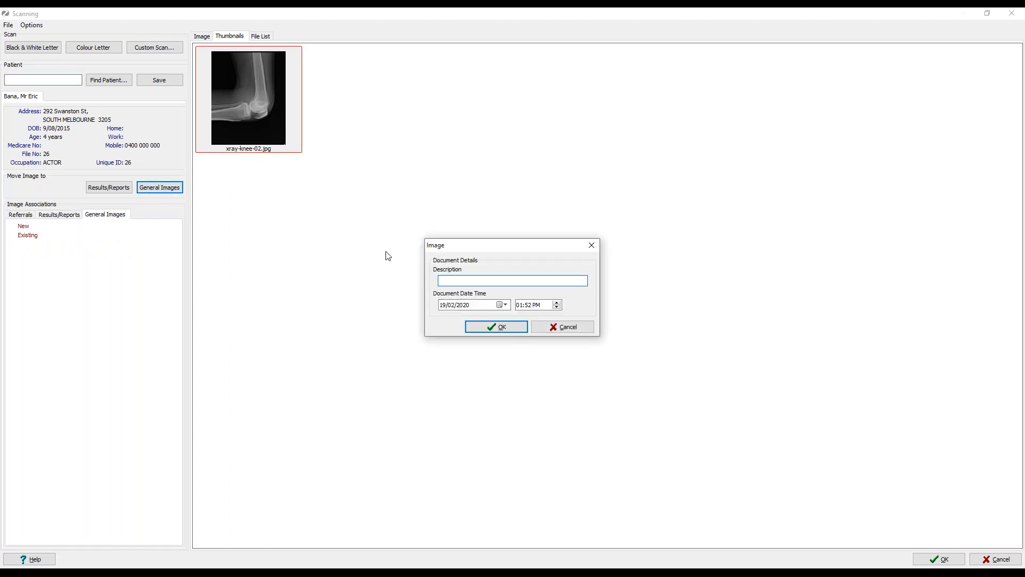
pyautogui.write('Xray left knee')
pyautogui.click(504, 305)
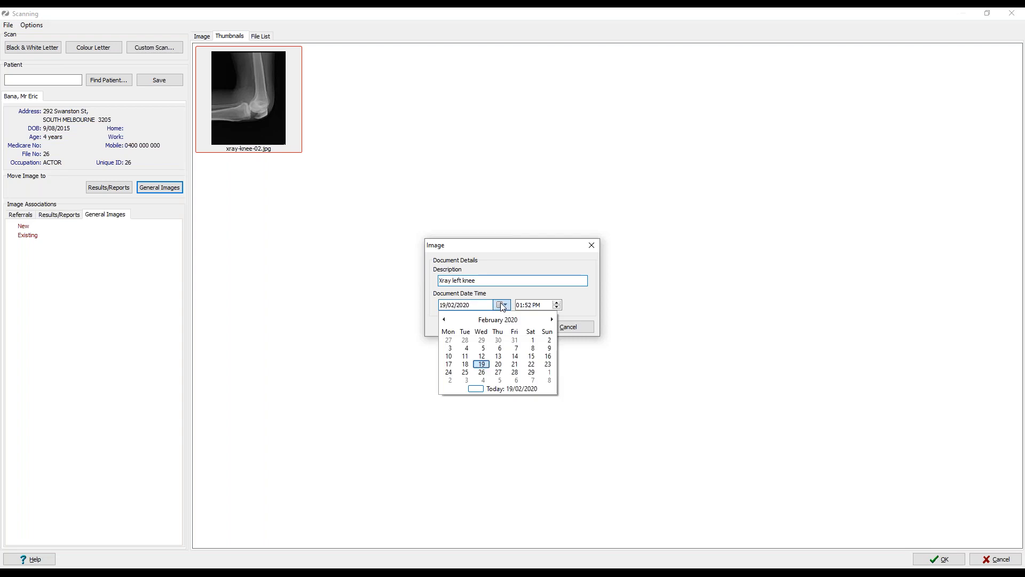
pyautogui.click(485, 362)
pyautogui.click(488, 326)
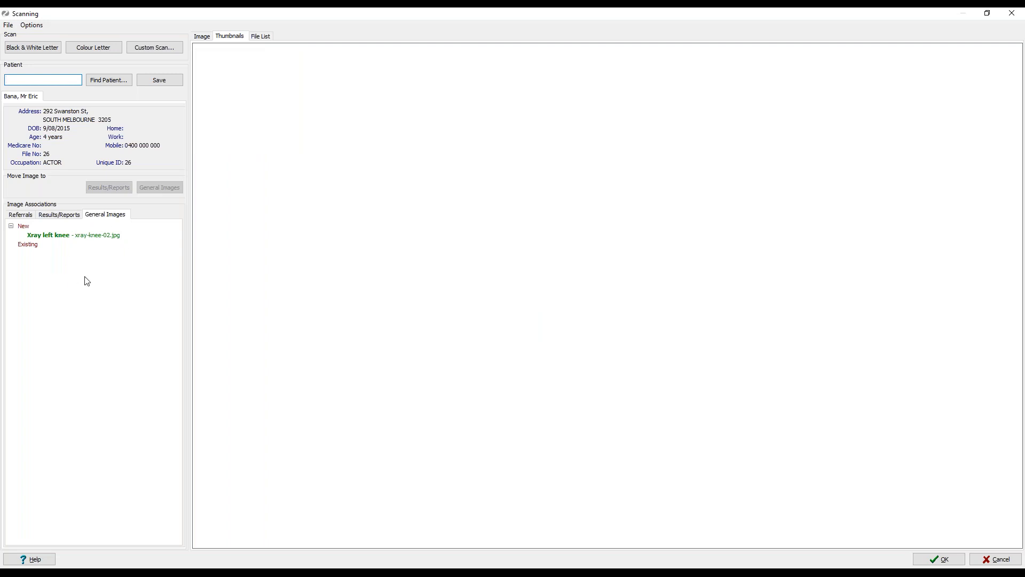
# Step: Check the patient's referral associations and return to the single-image view
pyautogui.click(28, 217)
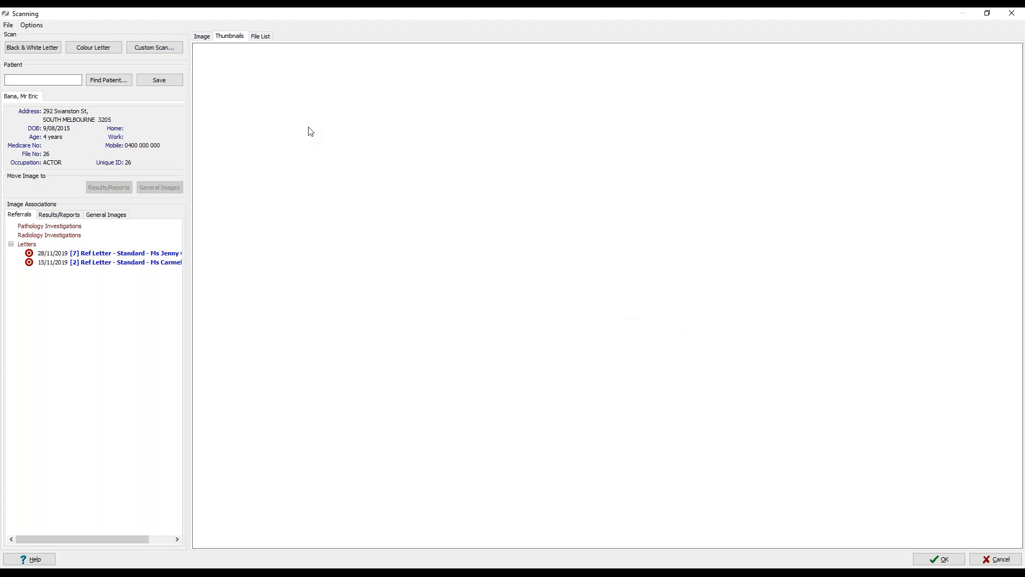
pyautogui.click(202, 37)
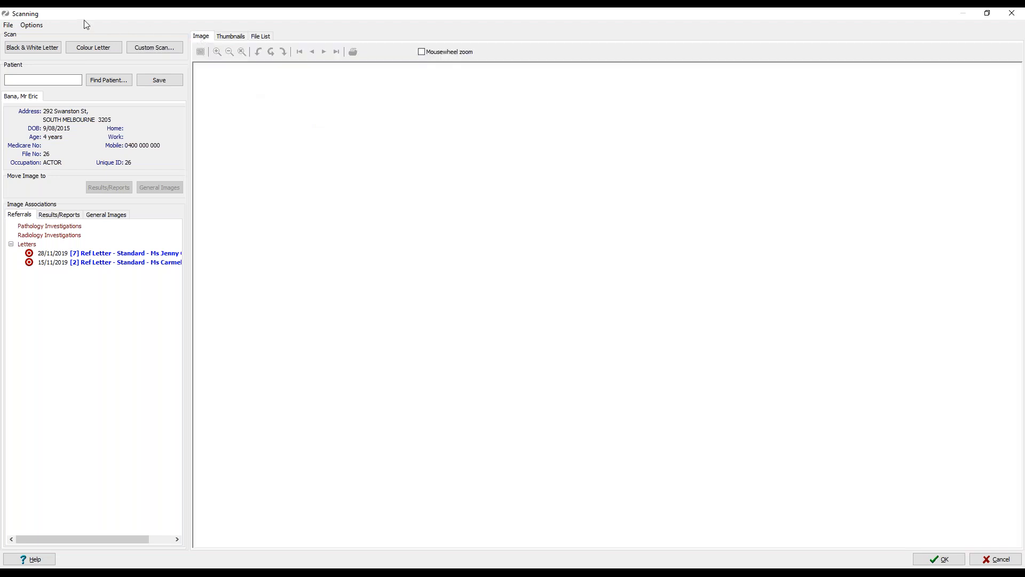
# Step: Check the thumbnail, file-list and image views for remaining scans, and accept the filed images to finish scanning
pyautogui.click(237, 38)
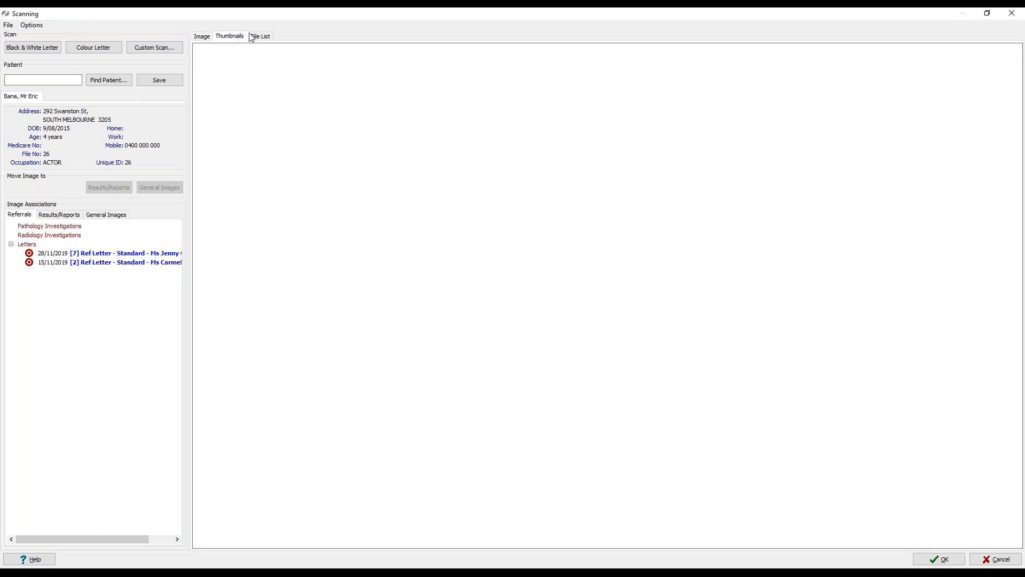
pyautogui.click(258, 37)
pyautogui.click(208, 37)
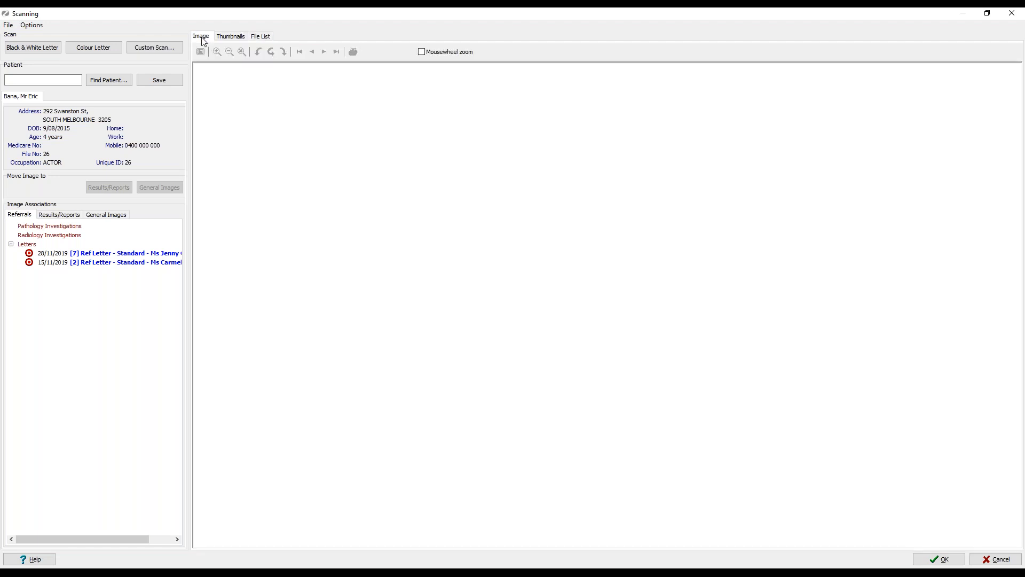
pyautogui.click(44, 83)
pyautogui.click(949, 560)
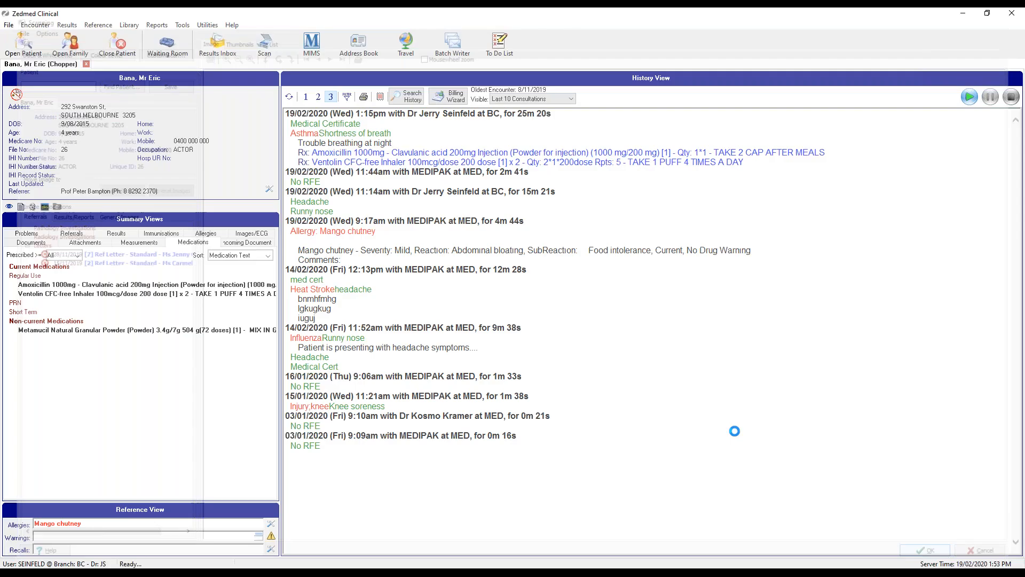
# Step: Review the patient's results and images/ECG summaries for the filed left-knee X-rays
pyautogui.click(115, 234)
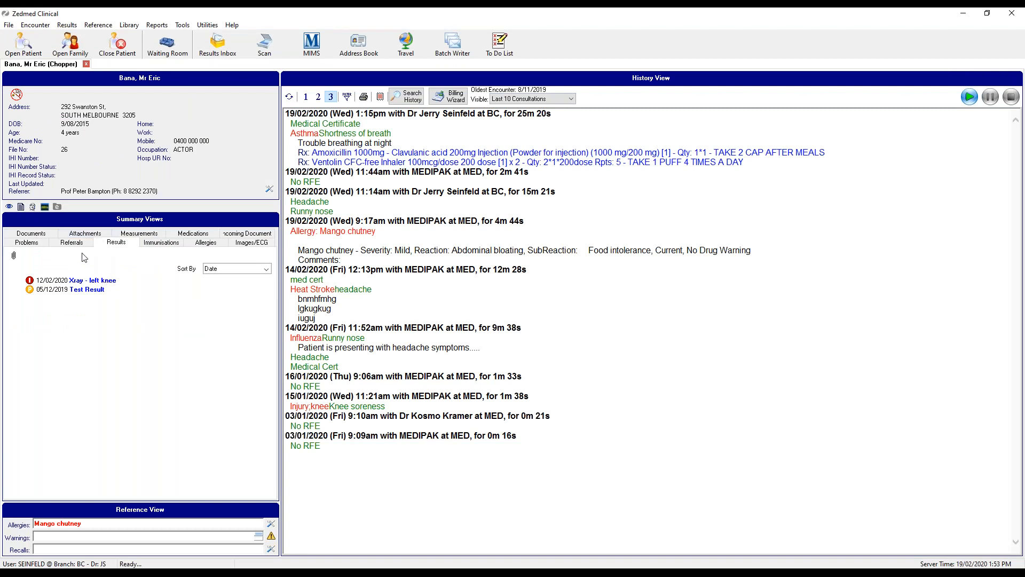
pyautogui.click(246, 243)
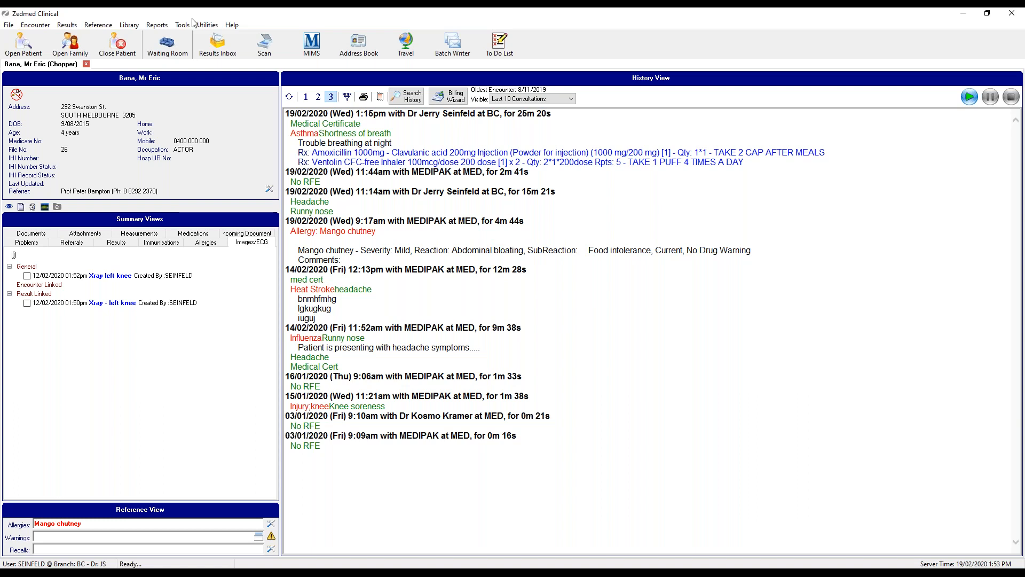
# Step: Open the template selection for the clinical word processor
pyautogui.click(189, 27)
pyautogui.moveTo(266, 97)
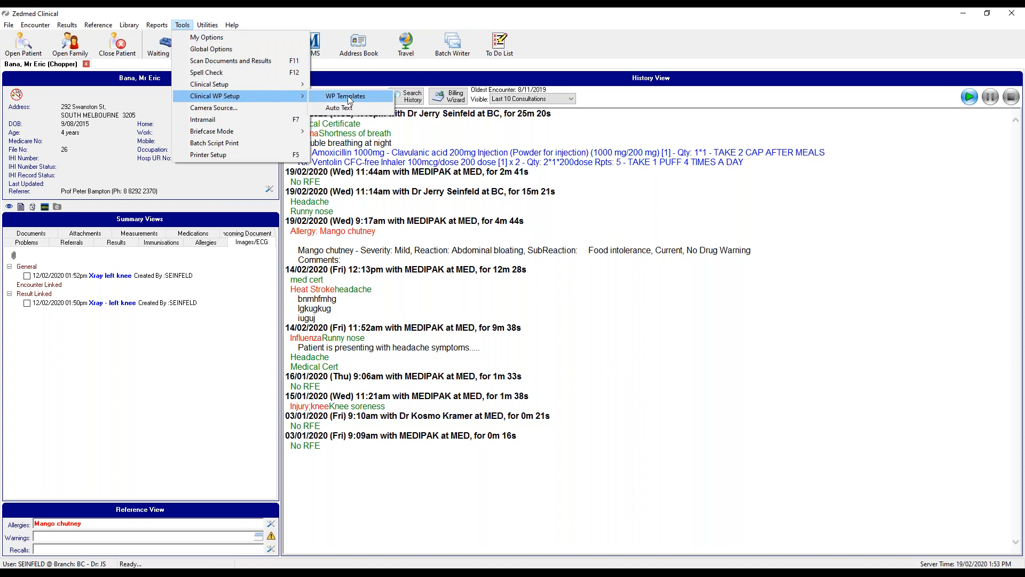
pyautogui.click(376, 97)
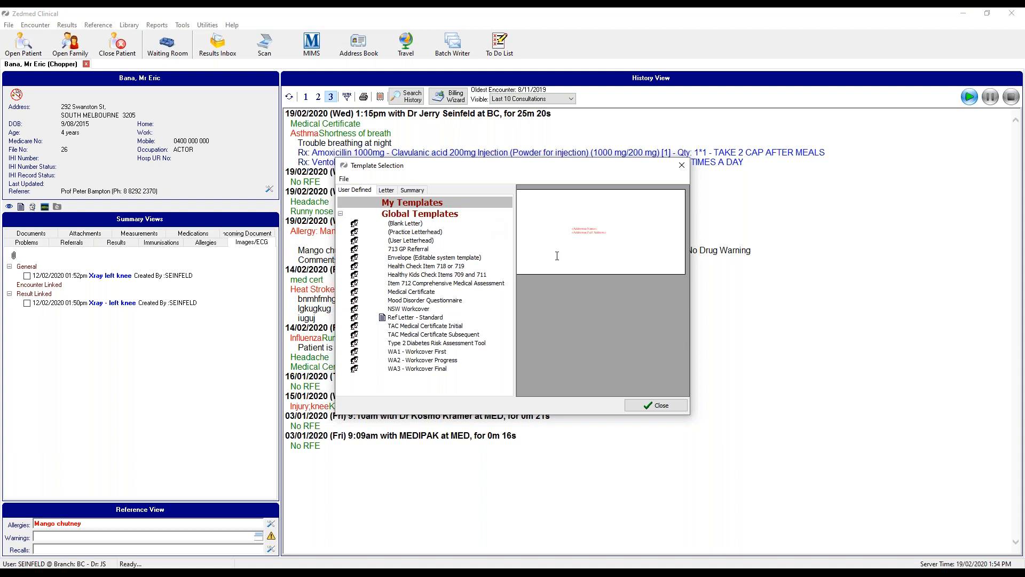
# Step: View the global (Blank Letter) template in the template editor and close it
pyautogui.click(406, 224)
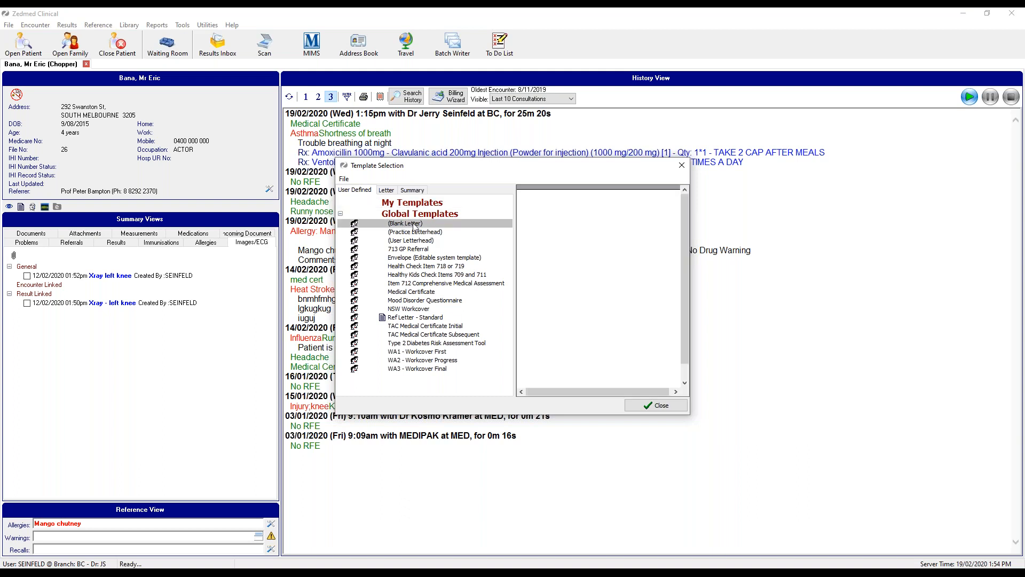
pyautogui.rightClick(416, 227)
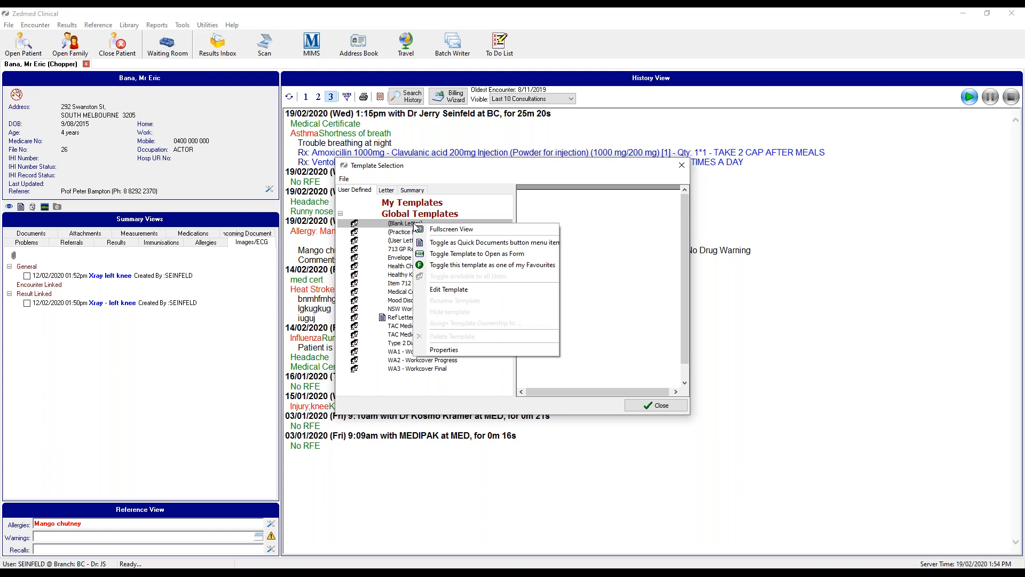
pyautogui.click(483, 294)
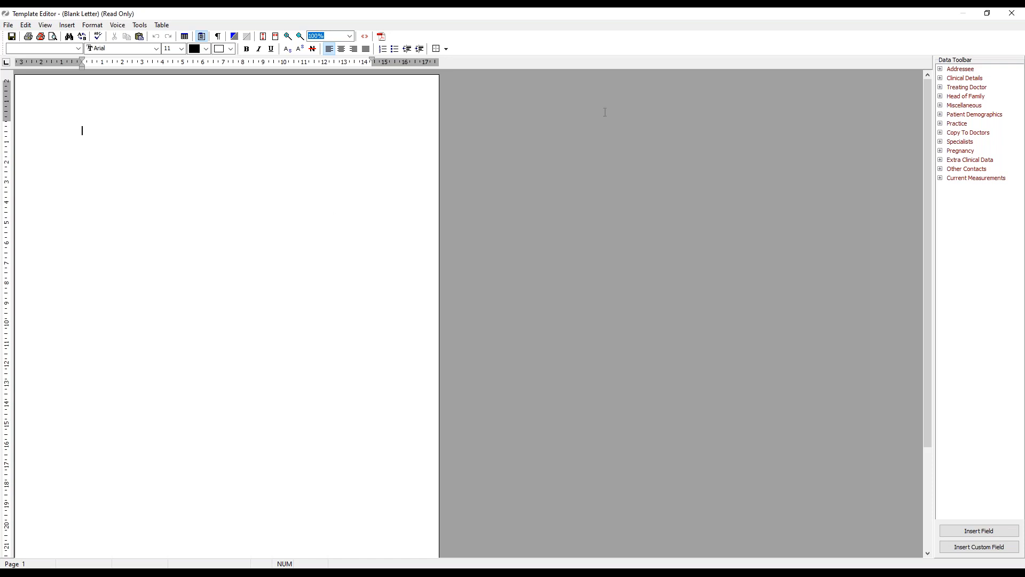
pyautogui.click(1013, 16)
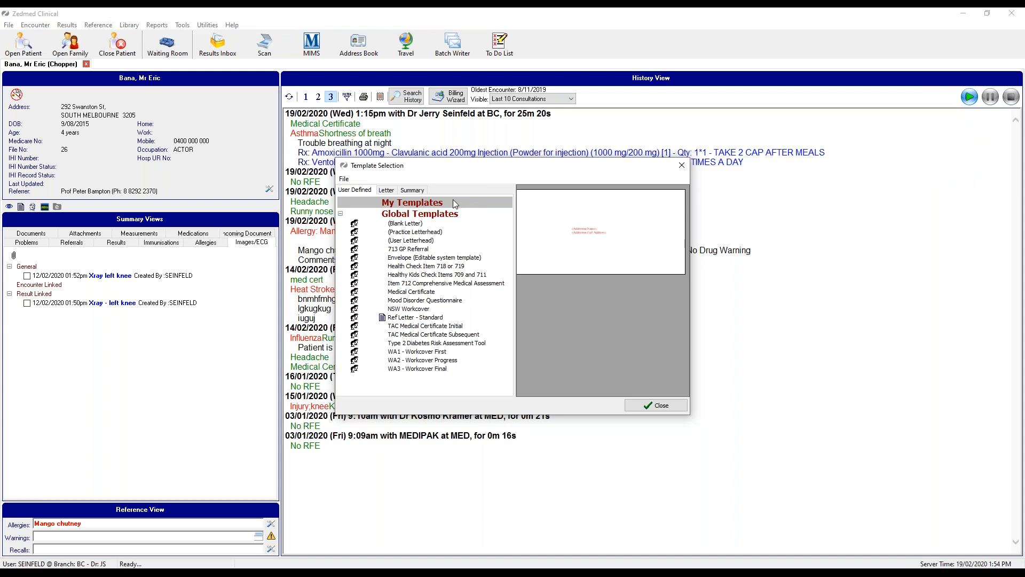
# Step: Open the Ref Letter - Standard template for editing and place the cursor beneath the Presenting Problem heading
pyautogui.click(411, 319)
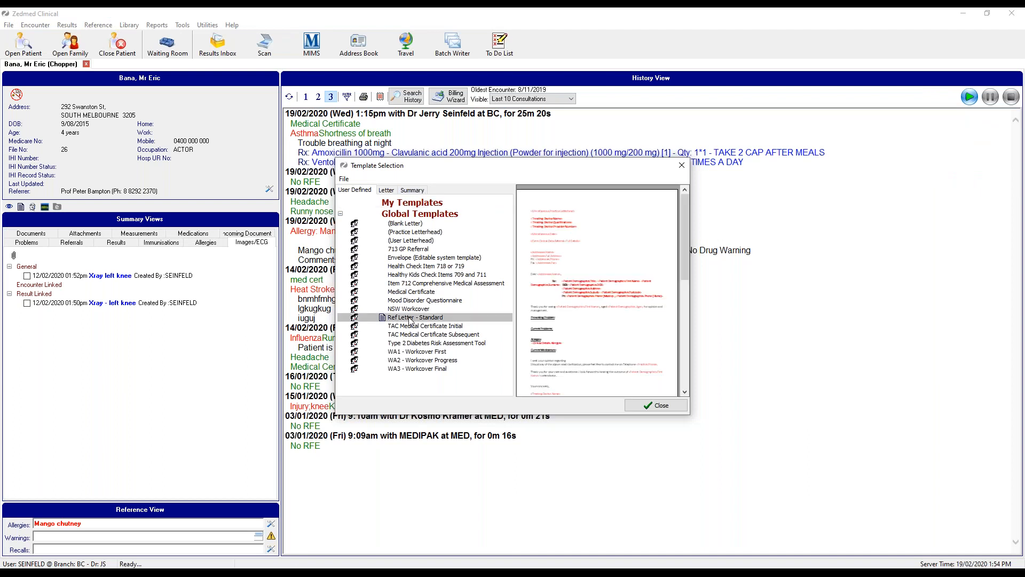
pyautogui.rightClick(410, 320)
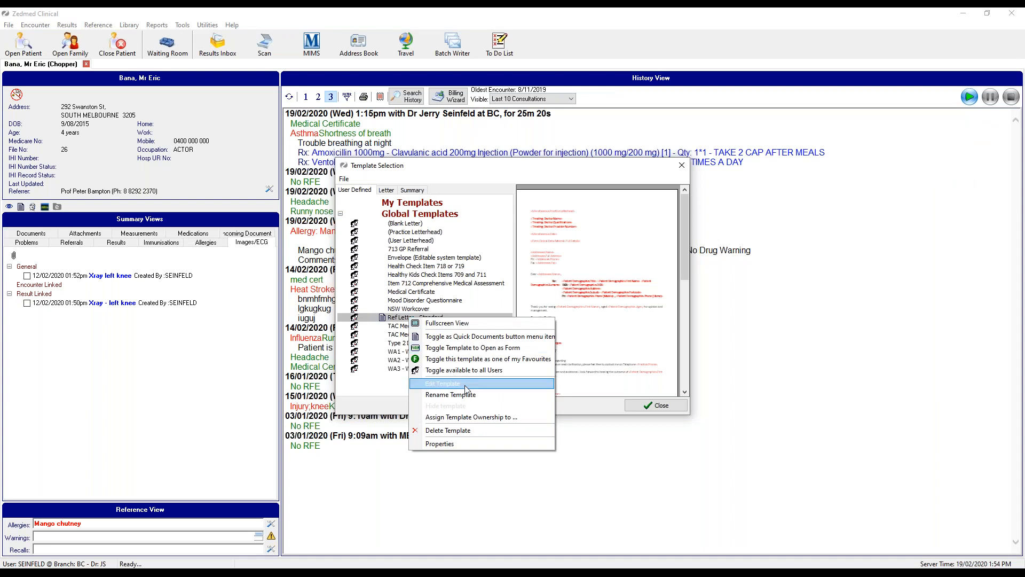
pyautogui.click(466, 383)
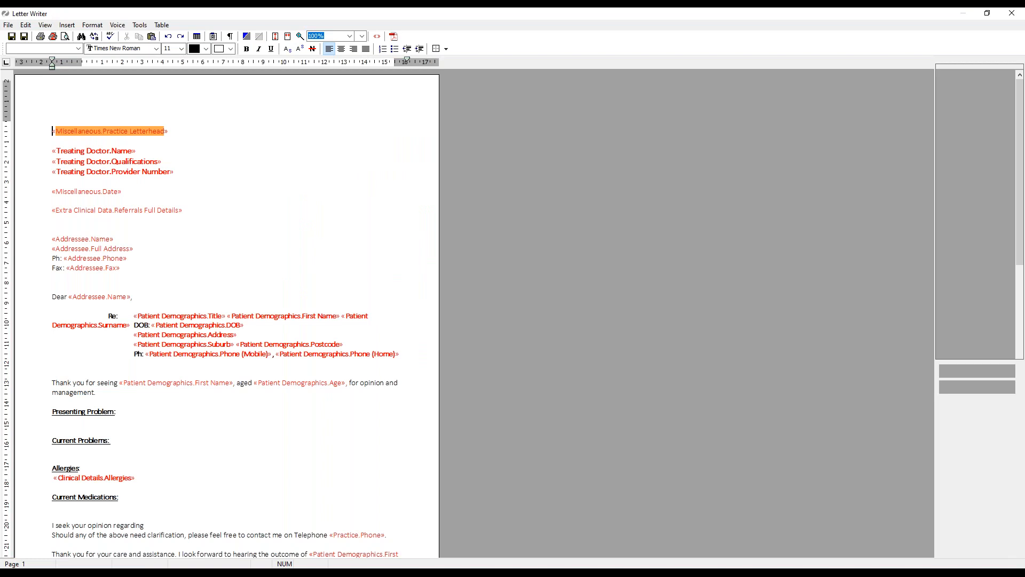
pyautogui.click(78, 423)
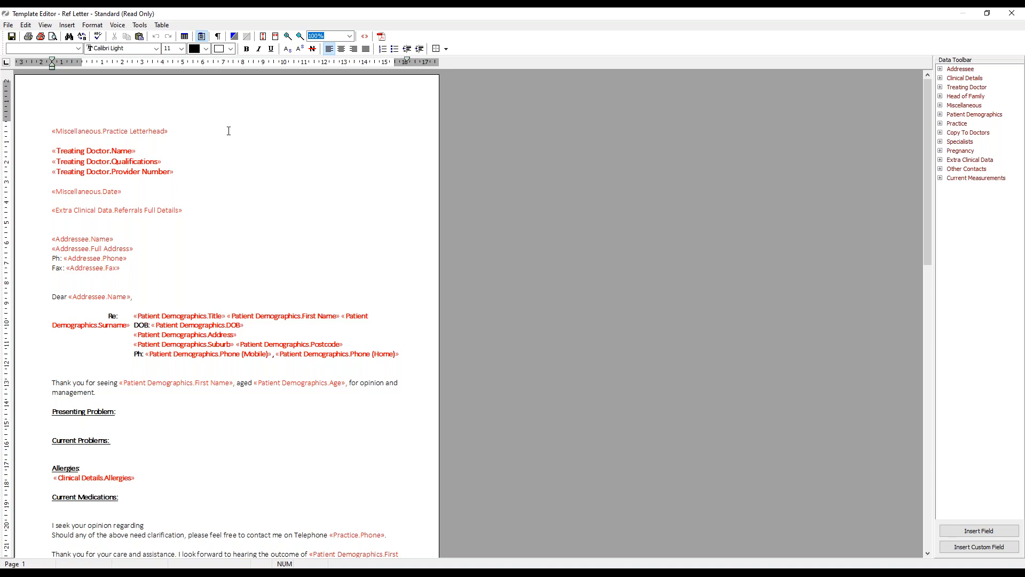
# Step: Hide the Data Toolbar, show it again, and check its display option
pyautogui.press('F9')
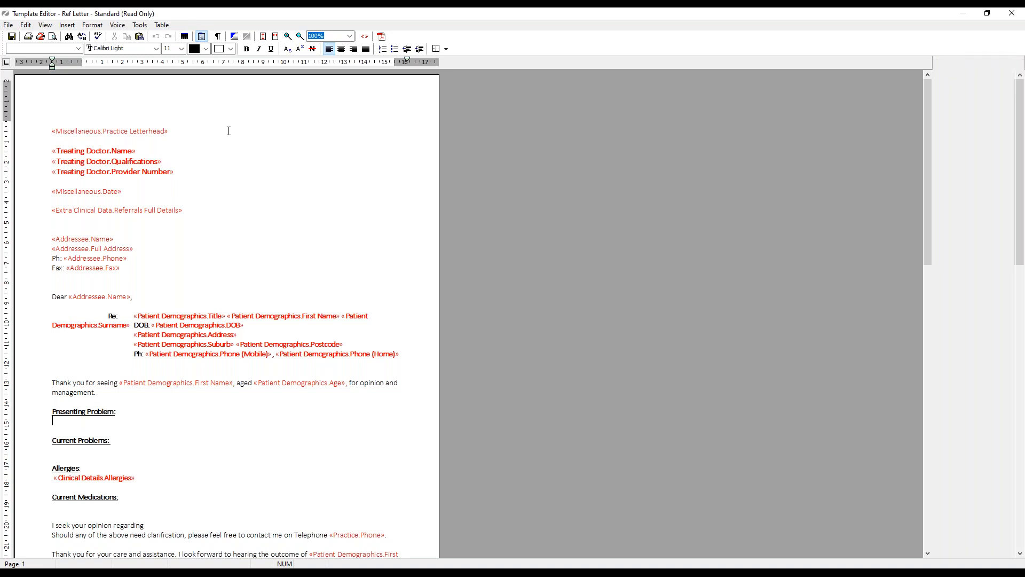
pyautogui.press('F9')
pyautogui.press('F9')
pyautogui.press('F9')
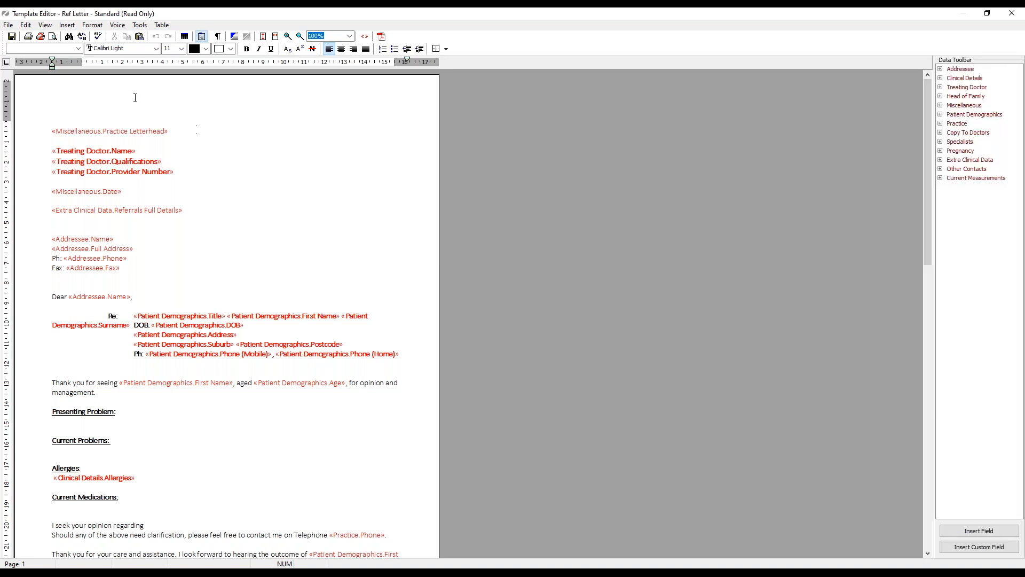
pyautogui.click(48, 26)
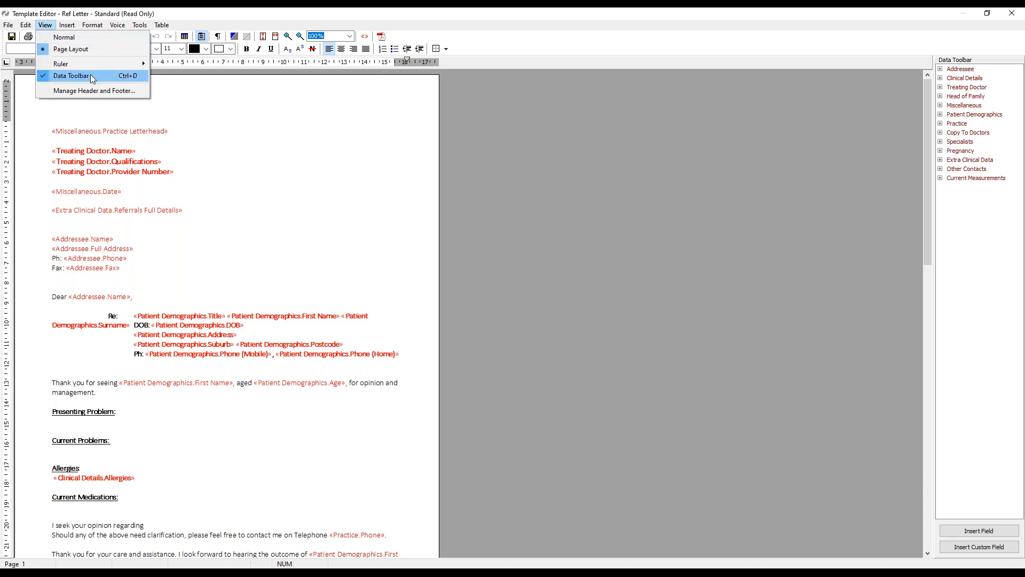
# Step: Insert the Problem List (Current) With Comments field under Current Problems and Medications - Current Regular (with comments) under Current Medications
pyautogui.click(66, 450)
pyautogui.scroll(-2, 247, 415)
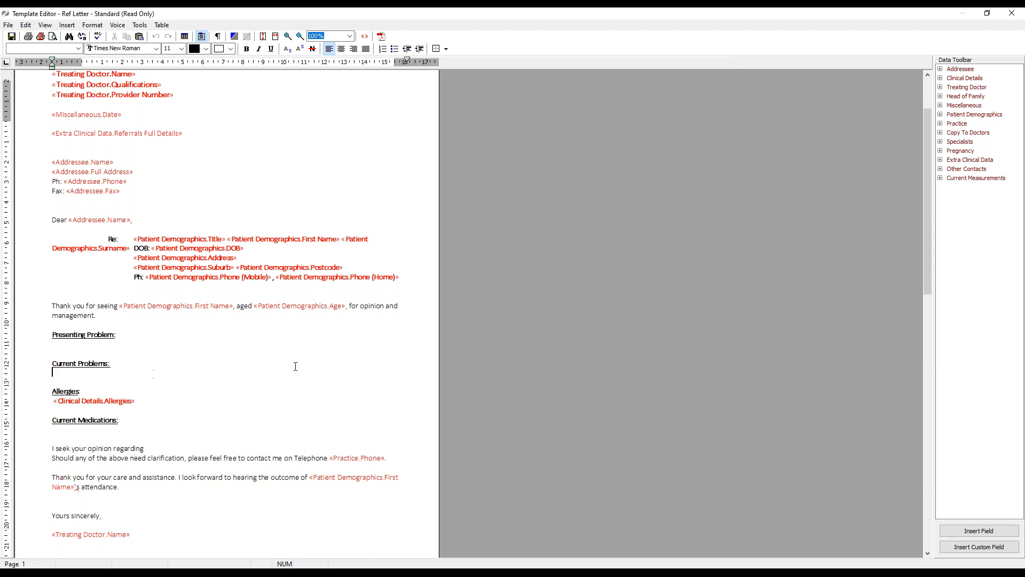
pyautogui.click(941, 78)
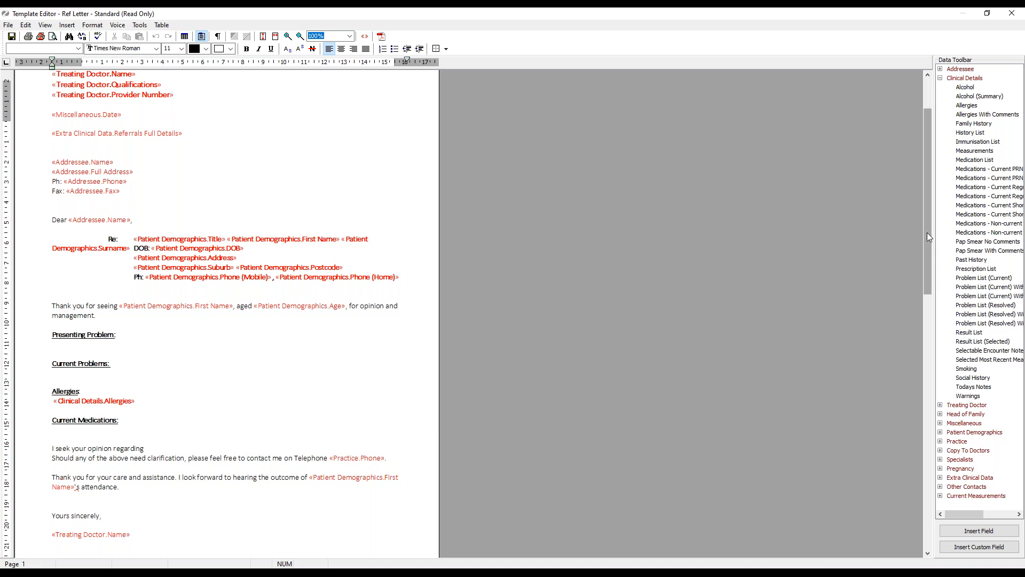
pyautogui.moveTo(935, 239); pyautogui.dragTo(864, 239)
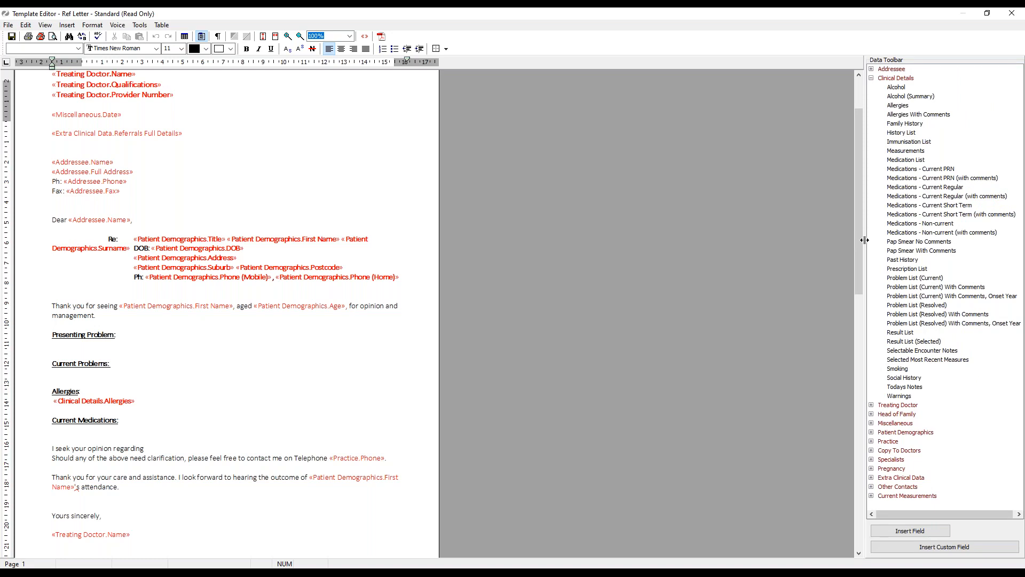
pyautogui.click(918, 288)
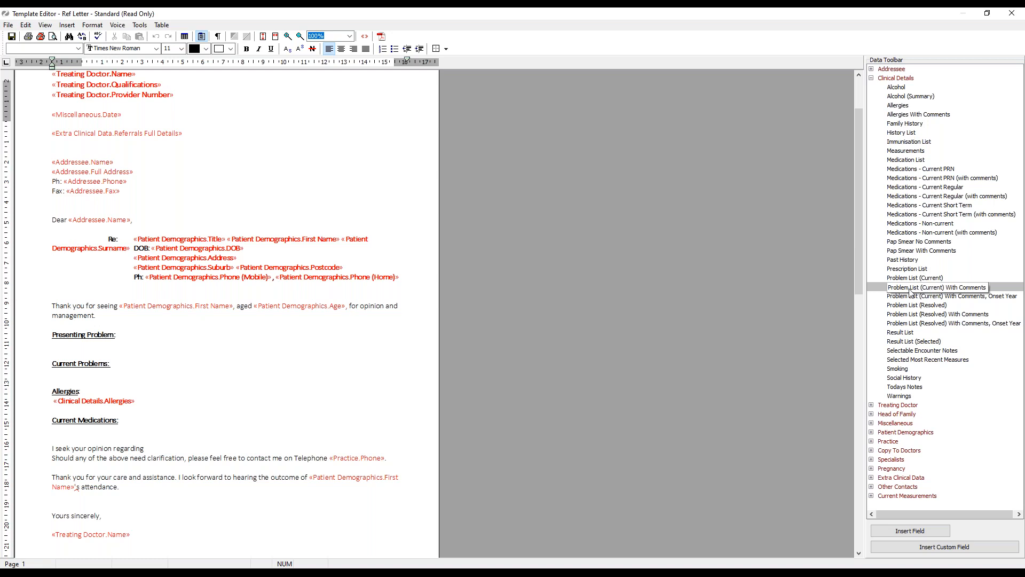
pyautogui.click(61, 374)
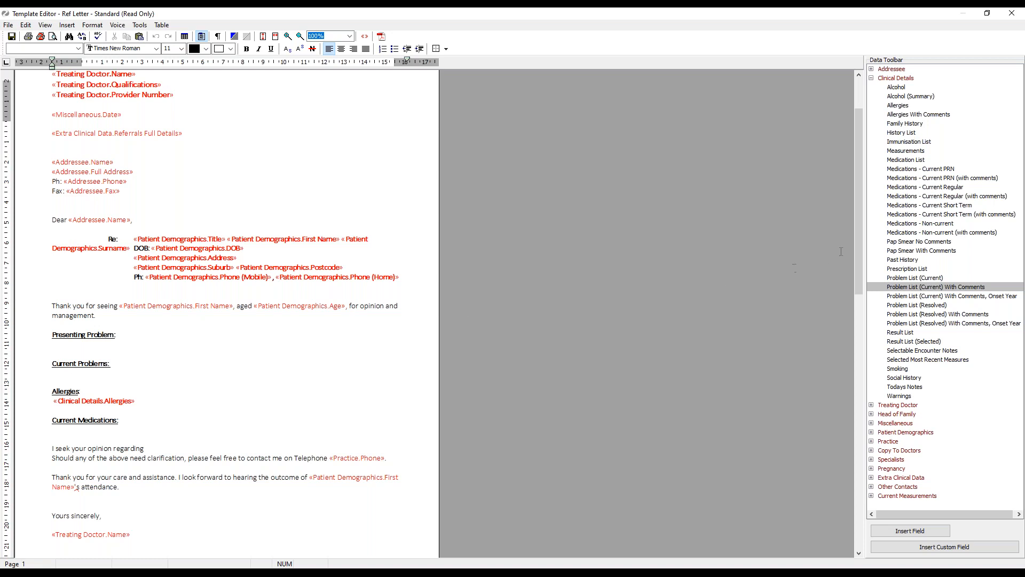
pyautogui.doubleClick(911, 290)
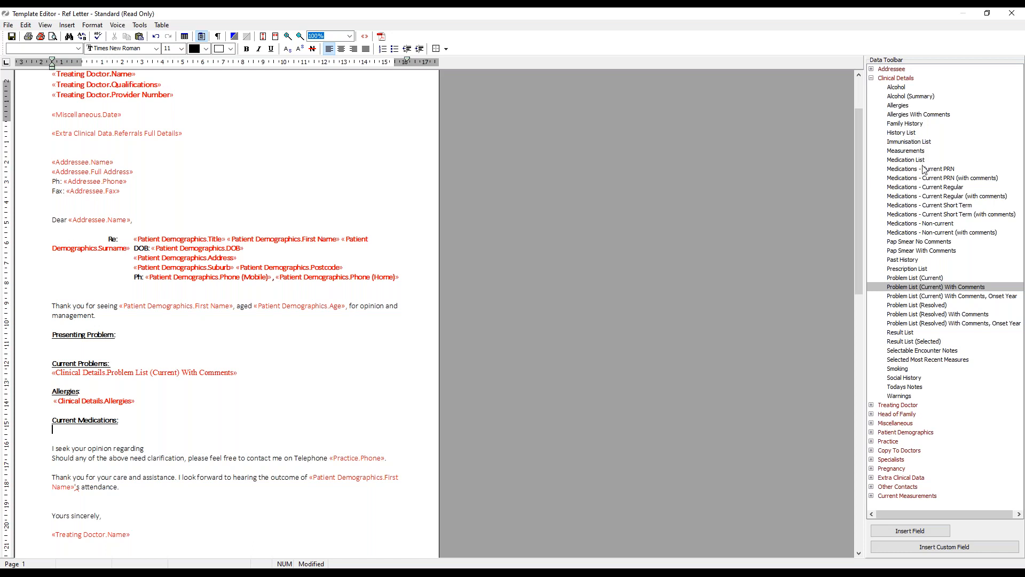
pyautogui.doubleClick(917, 197)
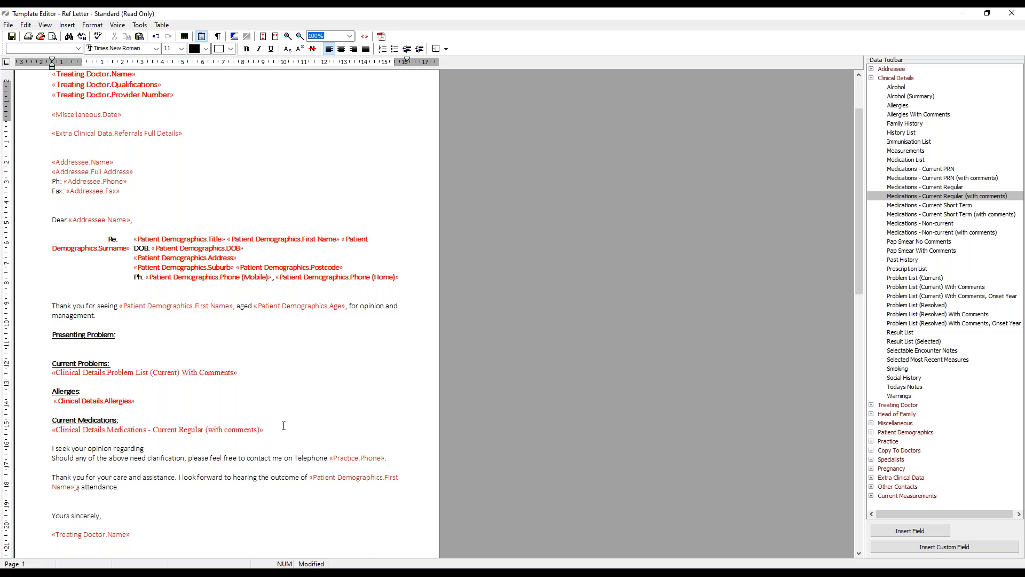
# Step: Add a header and a footer to all pages of the referral letter template
pyautogui.scroll(3, 285, 424)
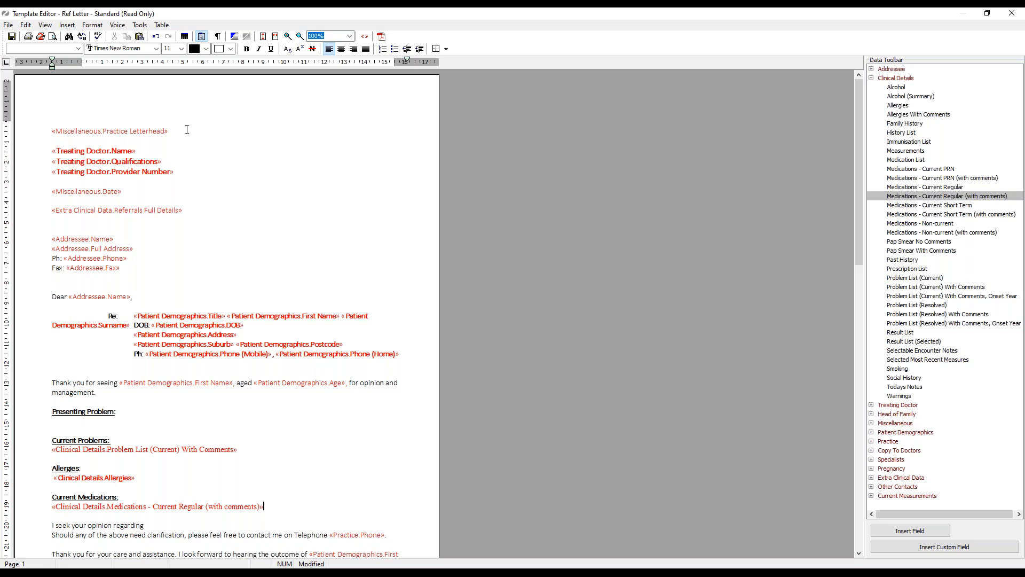
pyautogui.click(67, 27)
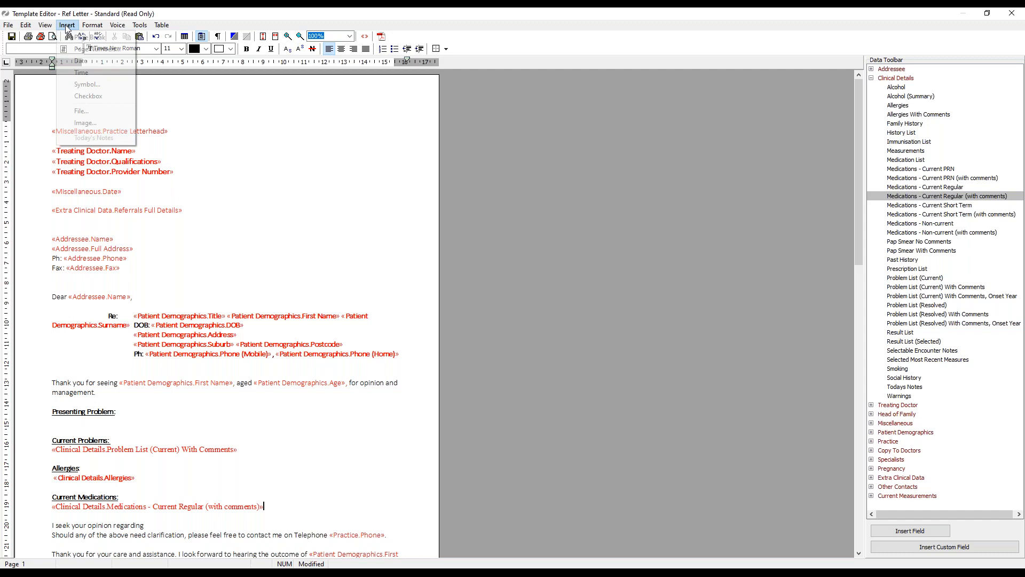
pyautogui.moveTo(45, 25)
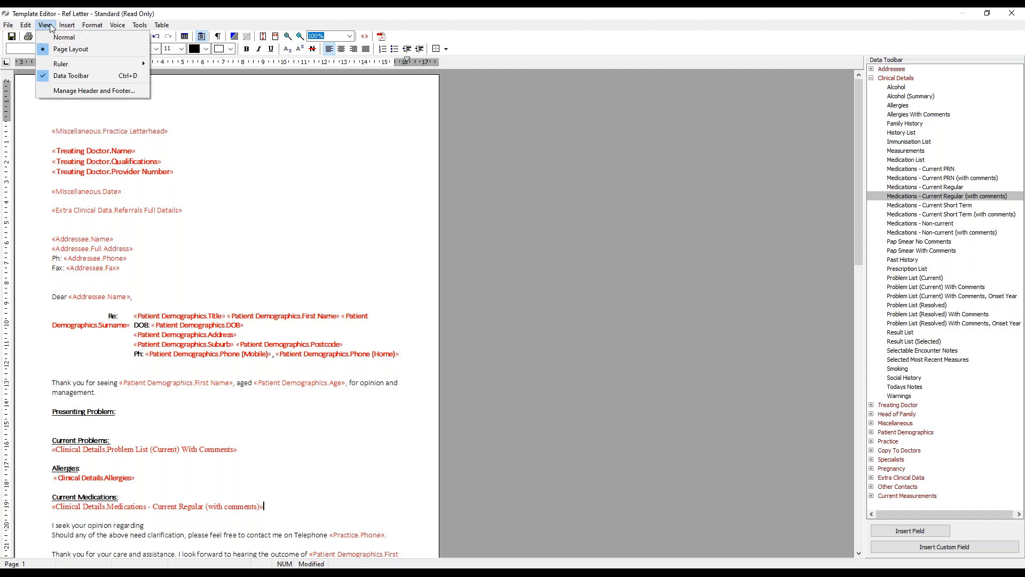
pyautogui.click(50, 91)
pyautogui.click(547, 288)
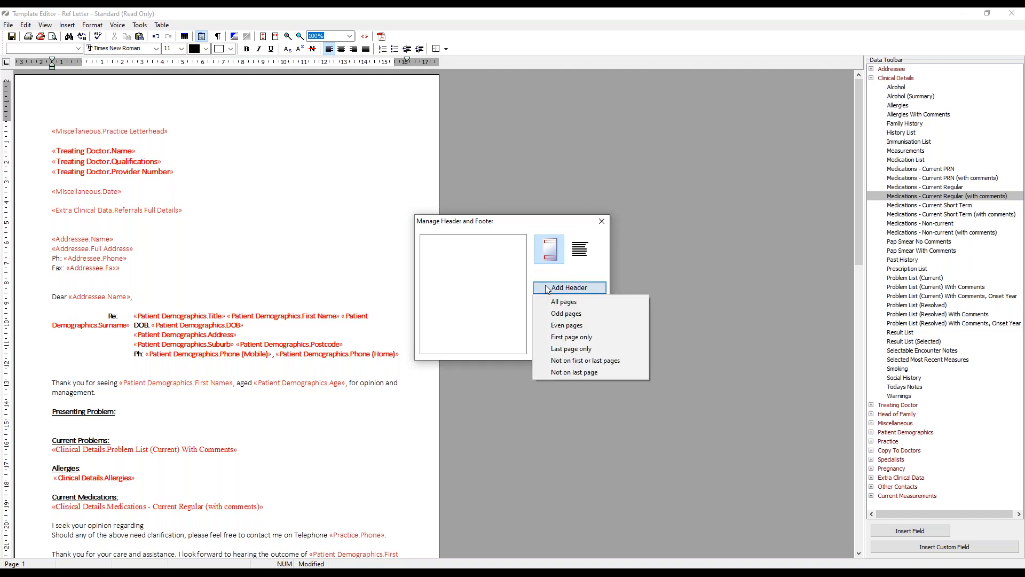
pyautogui.click(544, 301)
pyautogui.click(552, 302)
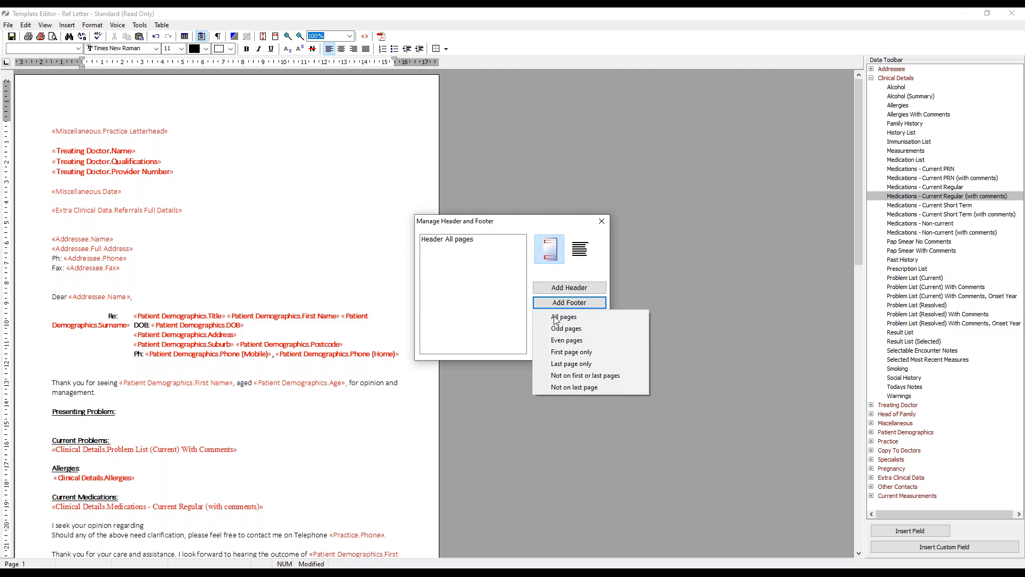
pyautogui.click(555, 318)
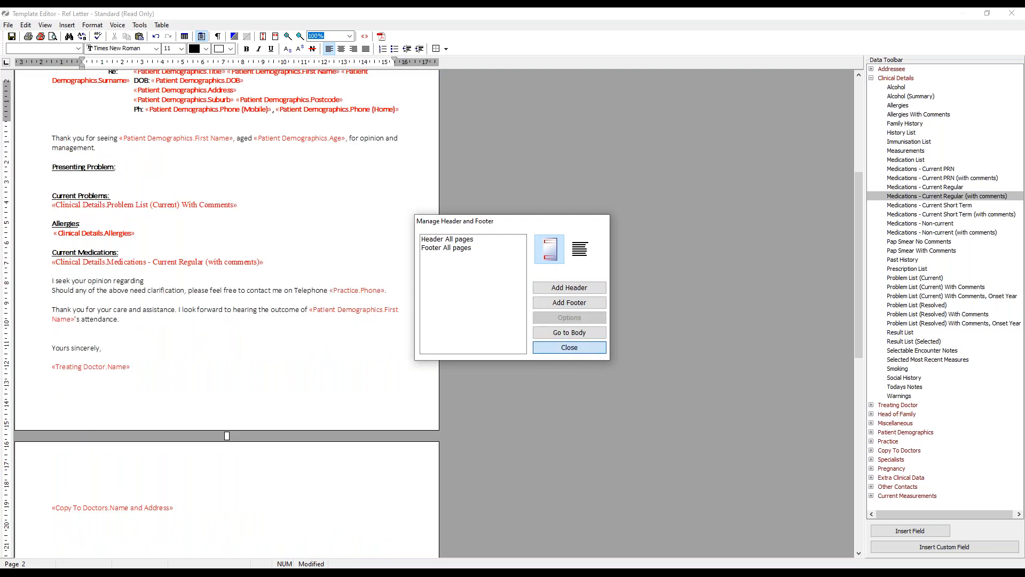
pyautogui.click(565, 348)
# Step: Insert the image Zedmed (Logo) CMYK_CS6 JPEG.jpg from the Pictures folder into the page header
pyautogui.scroll(4, 181, 197)
pyautogui.scroll(3, 181, 198)
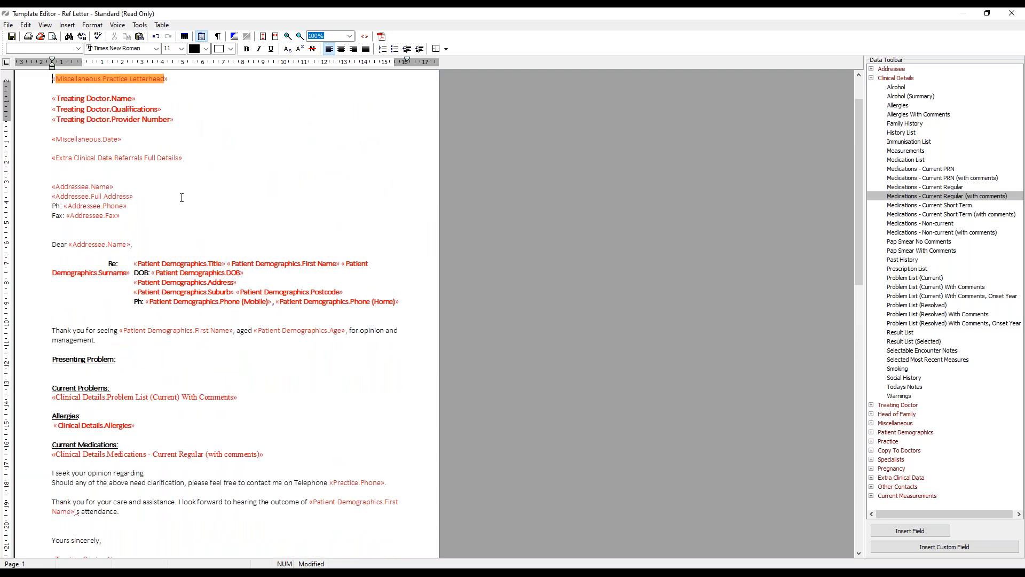
pyautogui.doubleClick(119, 95)
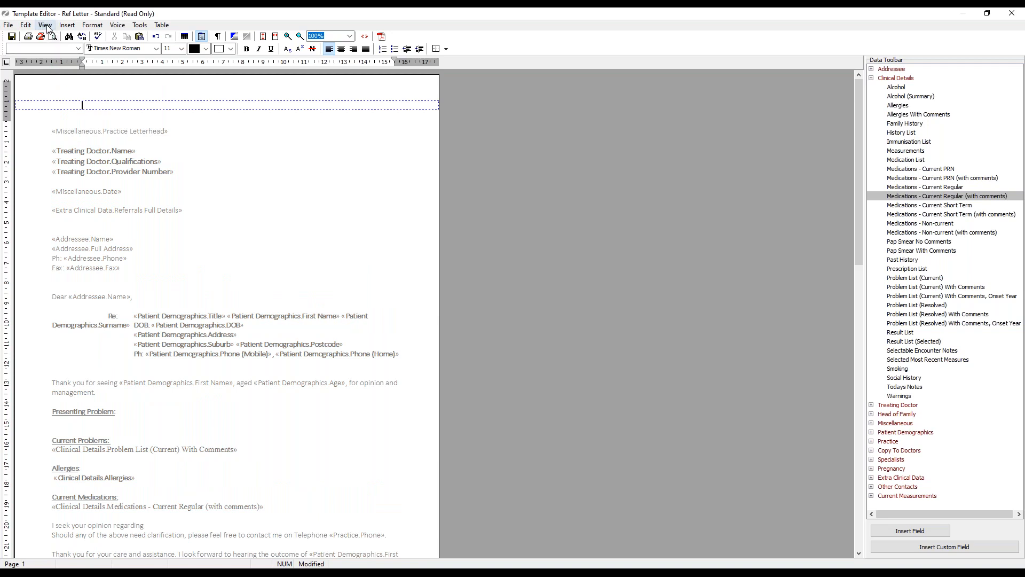
pyautogui.click(69, 25)
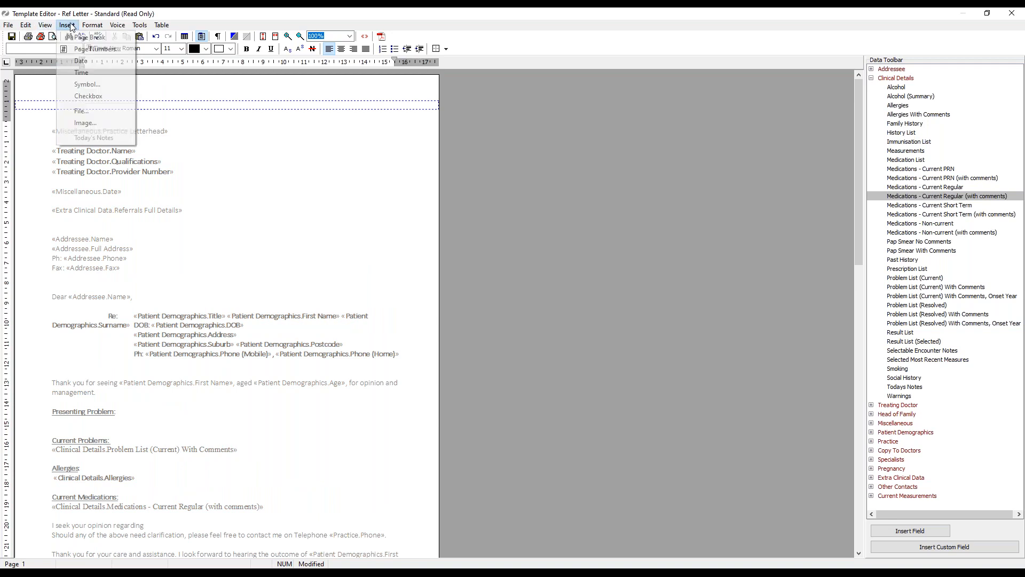
pyautogui.click(105, 123)
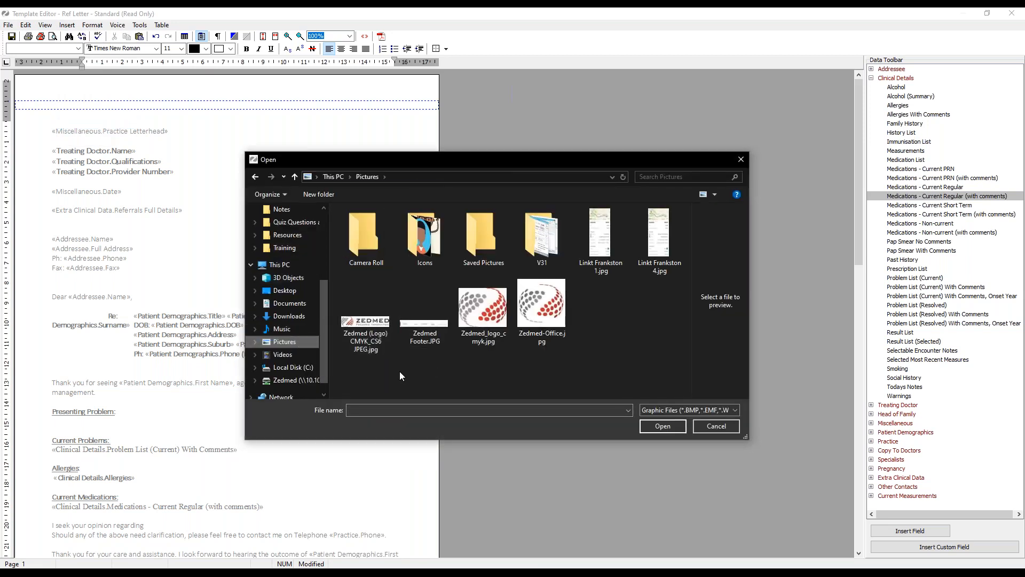
pyautogui.click(366, 326)
pyautogui.click(665, 426)
# Step: Shrink the header logo to about 8 cm wide and align it to the right
pyautogui.click(302, 127)
pyautogui.moveTo(396, 169); pyautogui.dragTo(282, 132)
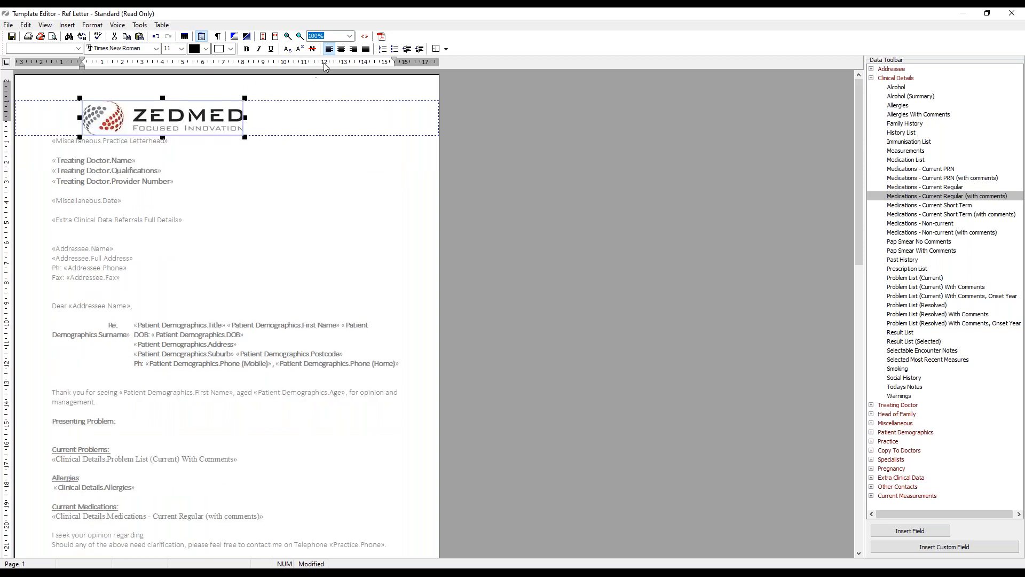
pyautogui.click(353, 49)
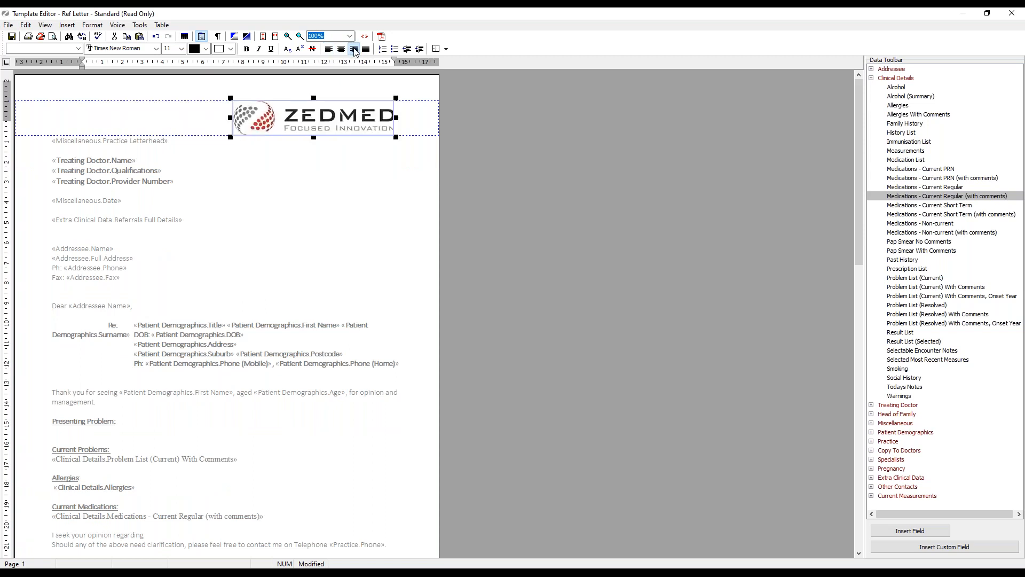
# Step: Delete the Miscellaneous.Practice Letterhead field from the start of the letter body
pyautogui.click(192, 143)
pyautogui.click(77, 142)
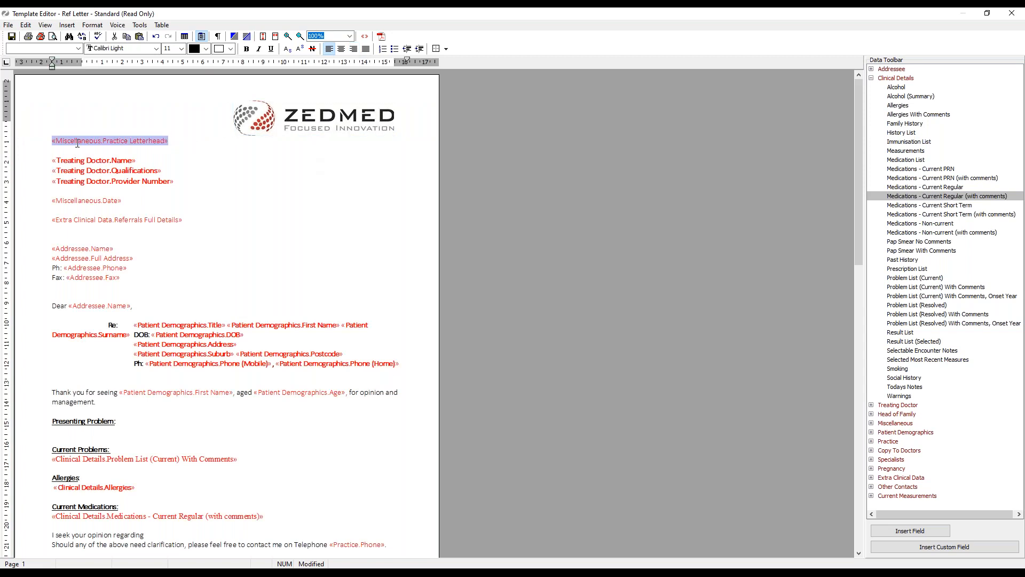
pyautogui.press('Delete')
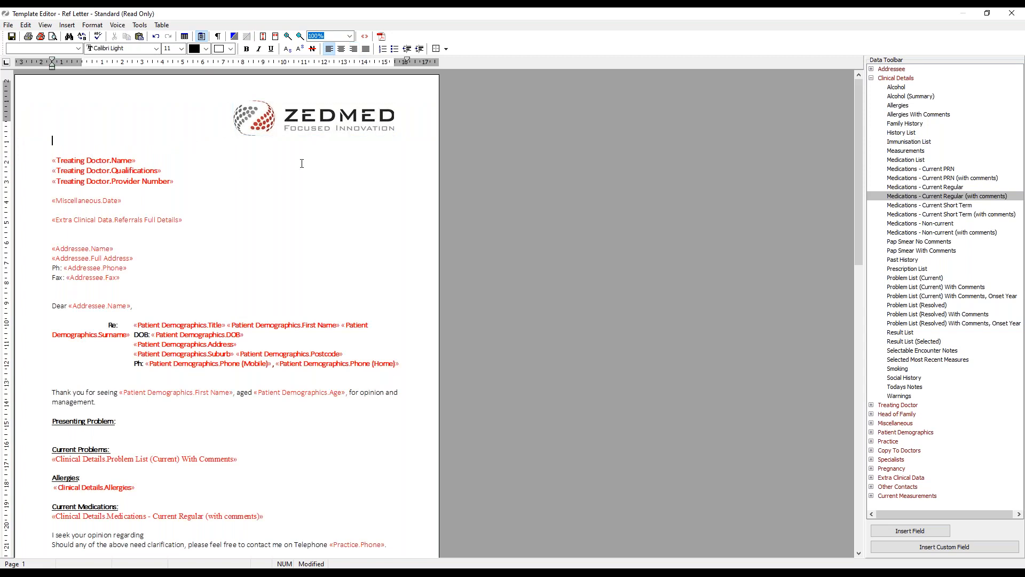
# Step: Insert the image Zedmed Footer.JPG from the Pictures folder into the page footer and return to the letter body
pyautogui.scroll(-10, 302, 164)
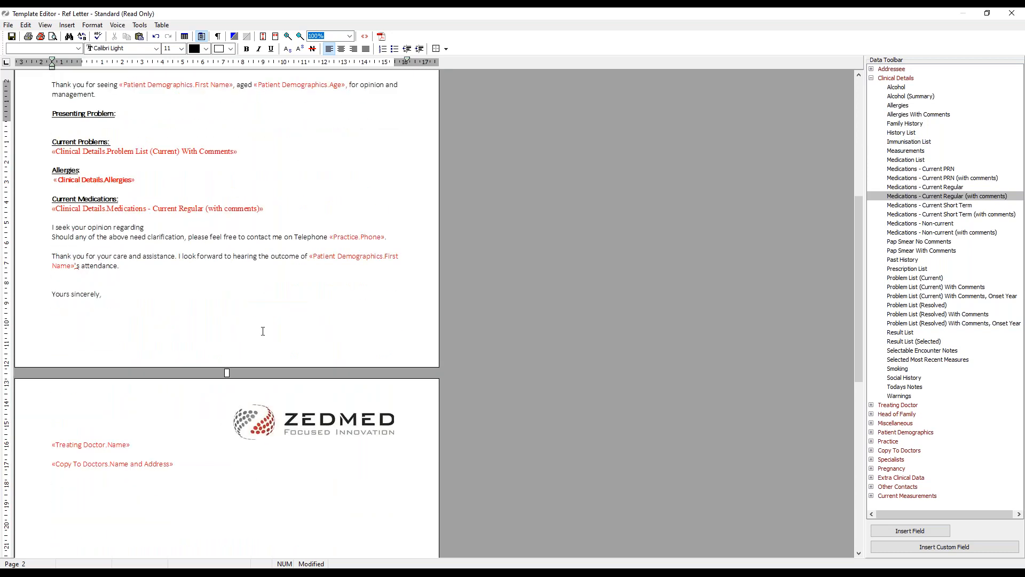
pyautogui.doubleClick(237, 352)
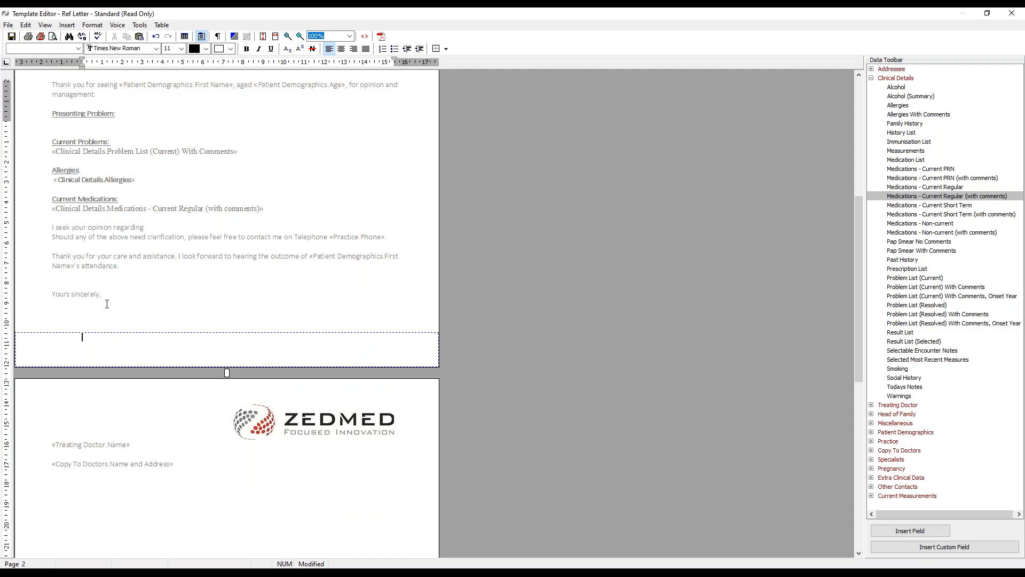
pyautogui.click(67, 25)
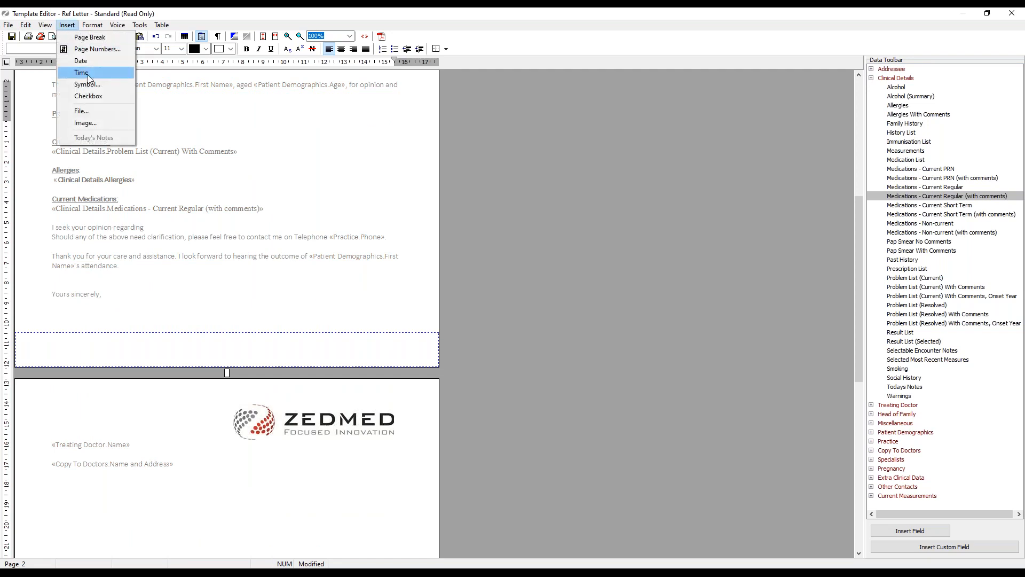
pyautogui.click(100, 123)
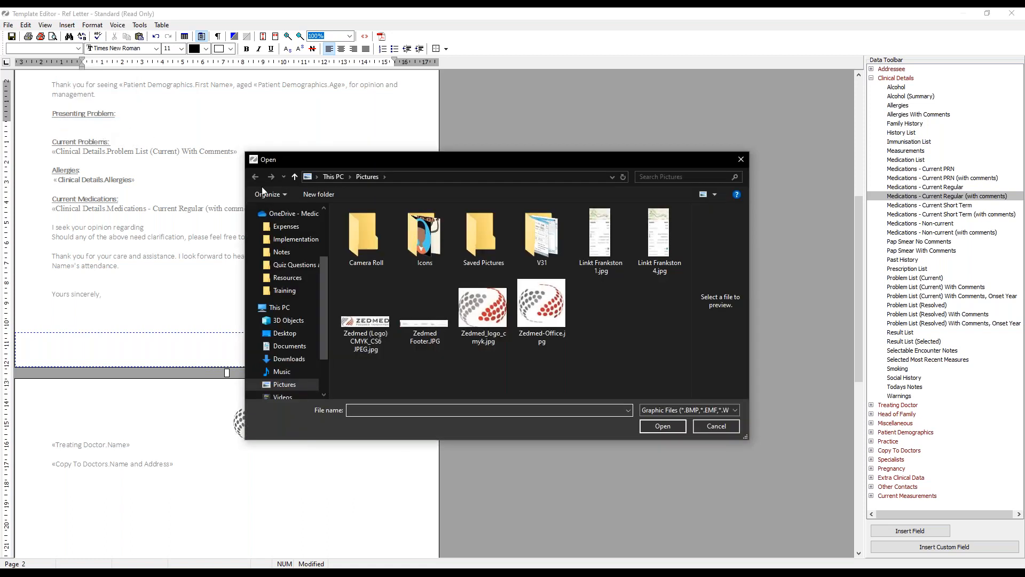
pyautogui.click(420, 331)
pyautogui.click(662, 425)
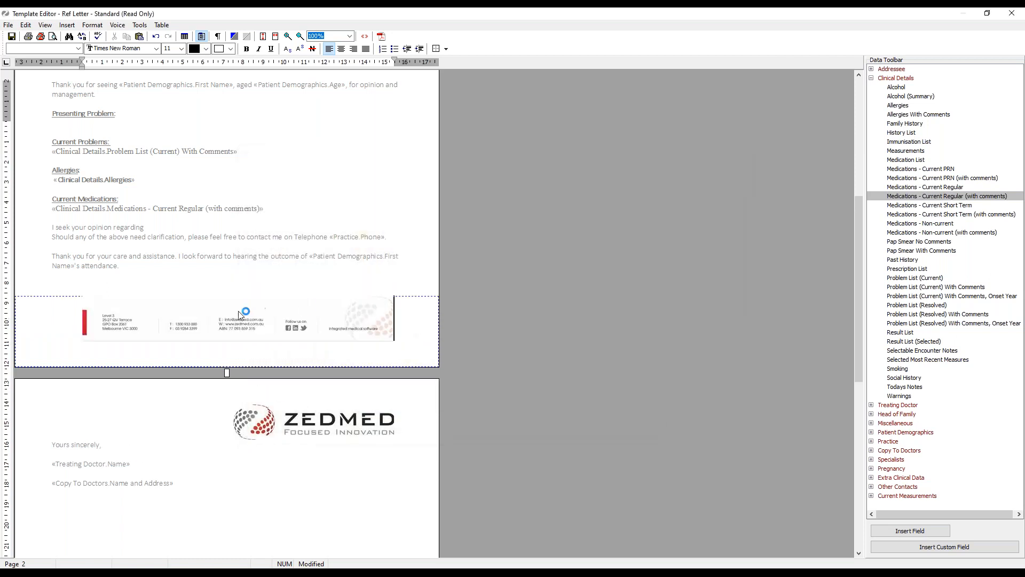
pyautogui.moveTo(80, 342)
pyautogui.mouseDown()
pyautogui.moveTo(54, 351)
pyautogui.moveTo(80, 342)
pyautogui.mouseUp()
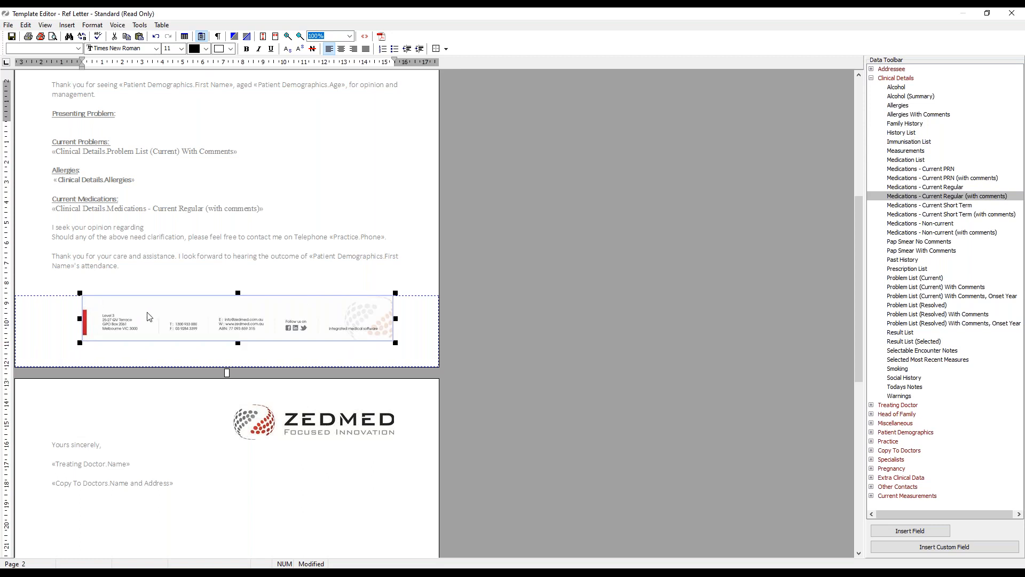
pyautogui.click(408, 174)
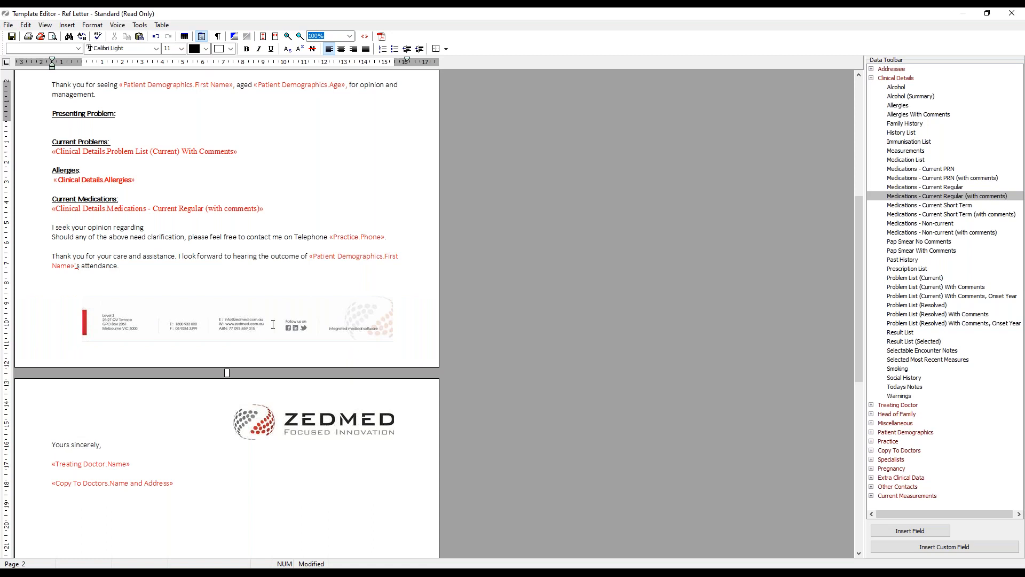
pyautogui.click(296, 201)
# Step: Save the template as Ref Letter - Standard, replacing the existing one, and close the template editor
pyautogui.scroll(10, 316, 192)
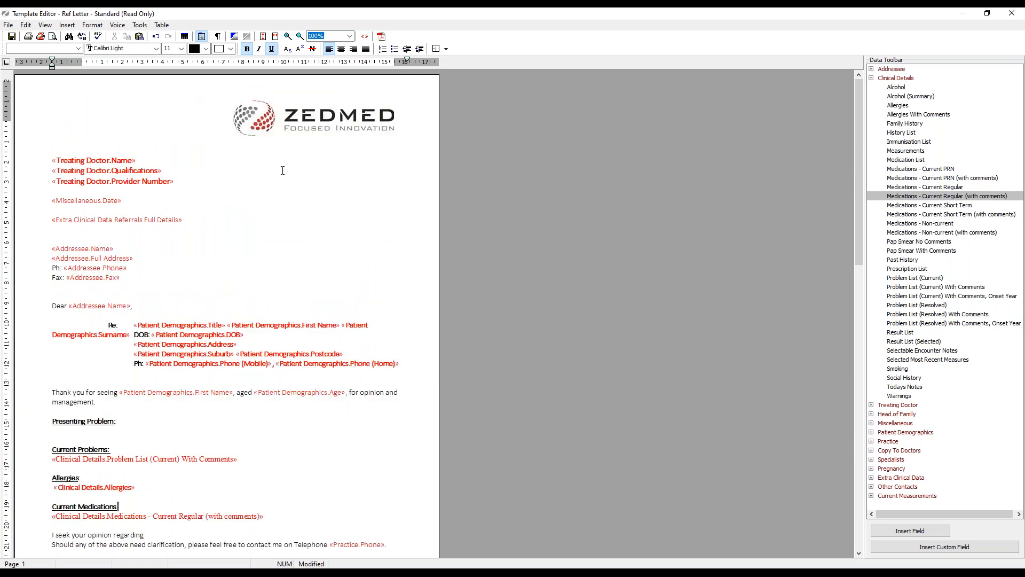
pyautogui.click(8, 25)
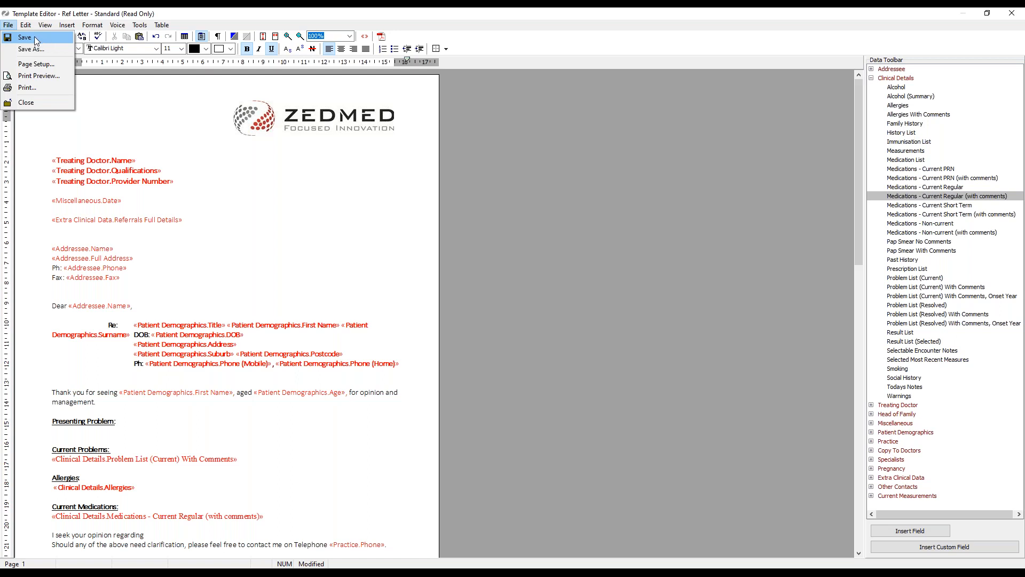
pyautogui.click(36, 38)
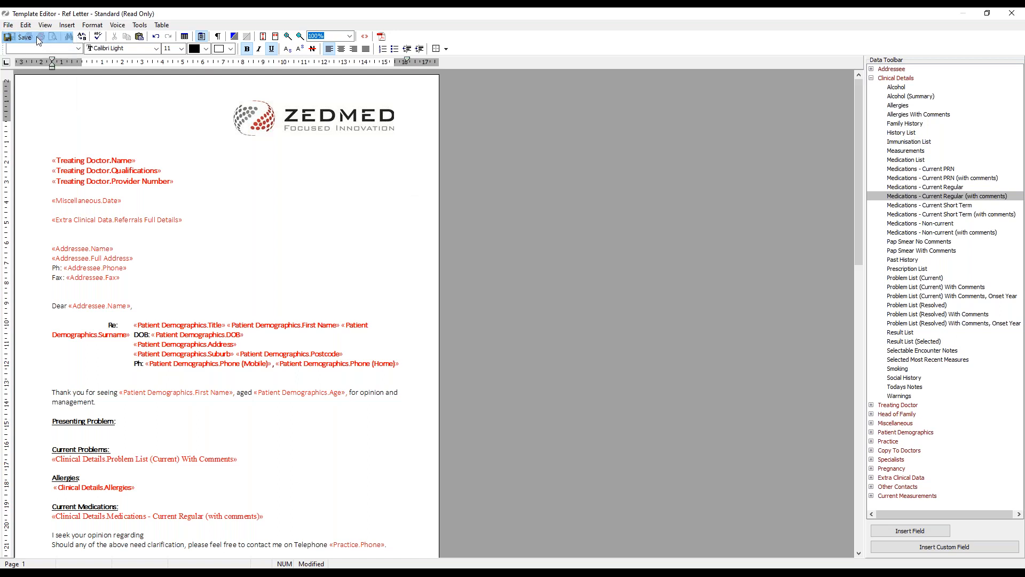
pyautogui.click(523, 372)
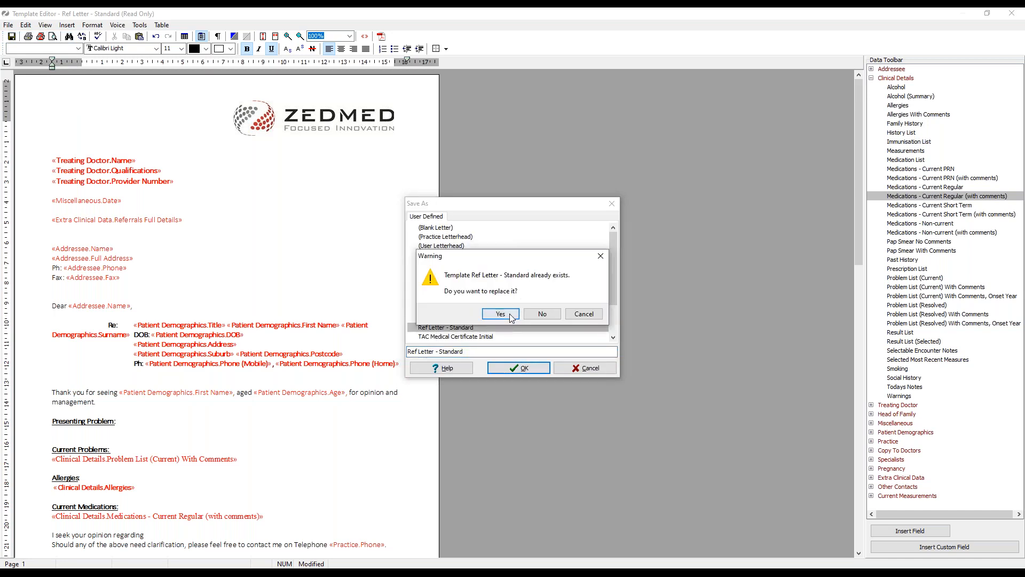
pyautogui.click(501, 314)
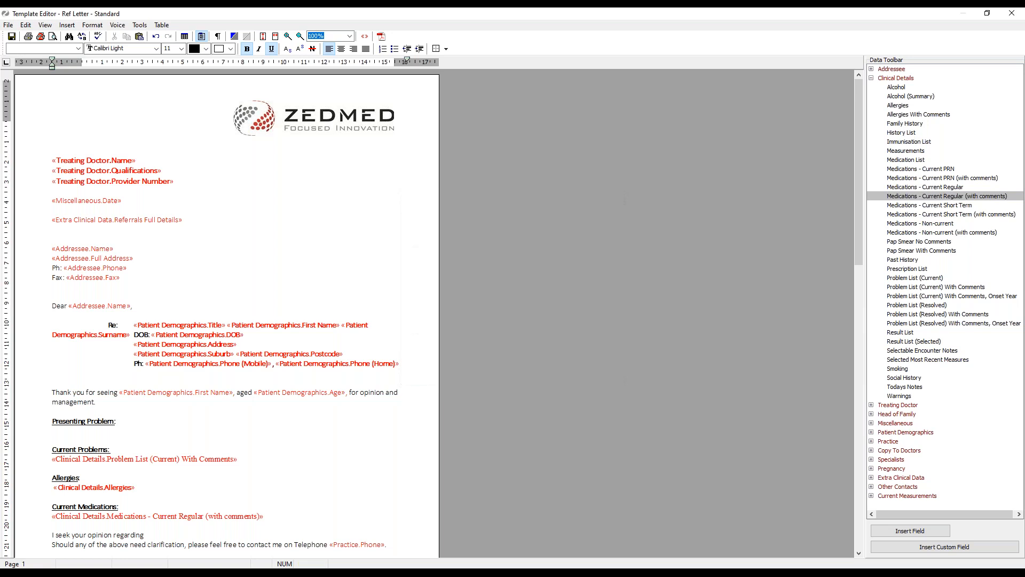
pyautogui.click(1012, 12)
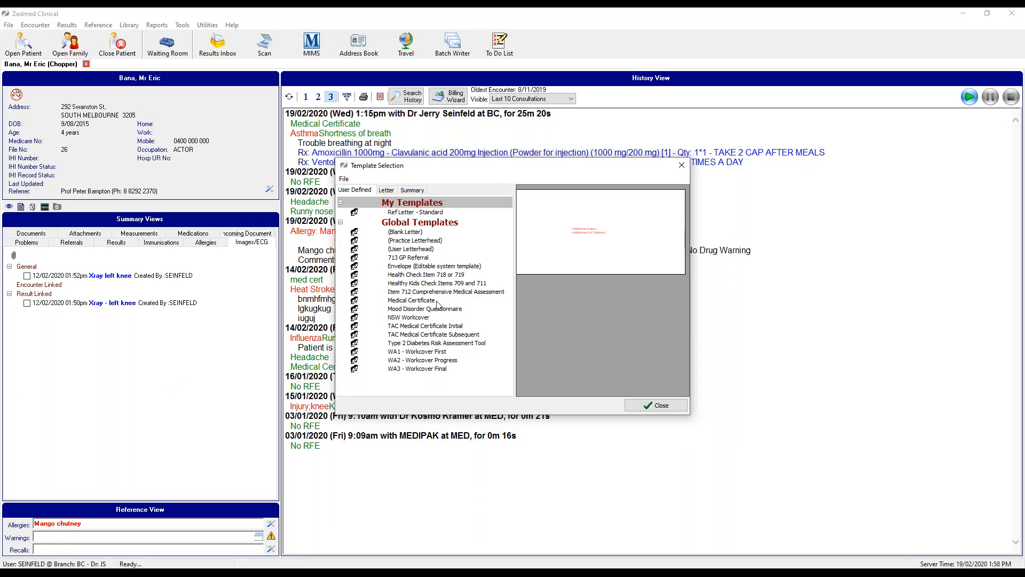
# Step: Toggle the Ref Letter - Standard template under My Templates as a quick document
pyautogui.click(428, 214)
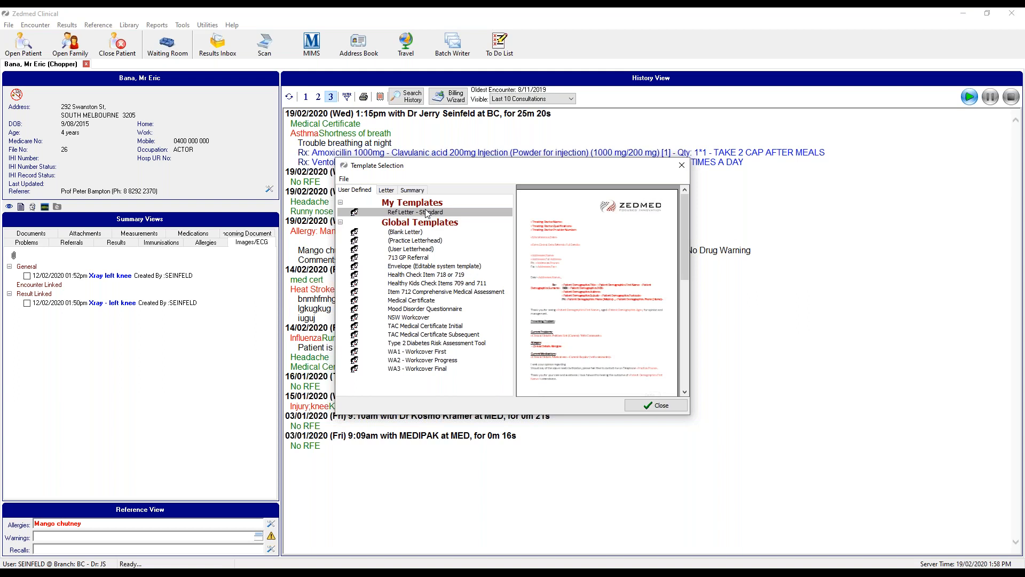
pyautogui.rightClick(409, 213)
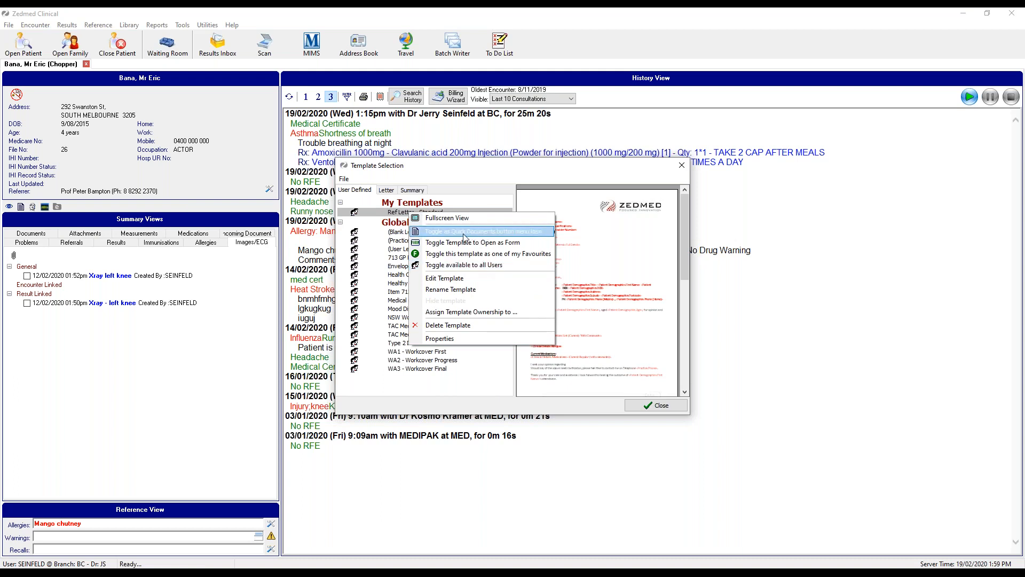
pyautogui.click(504, 231)
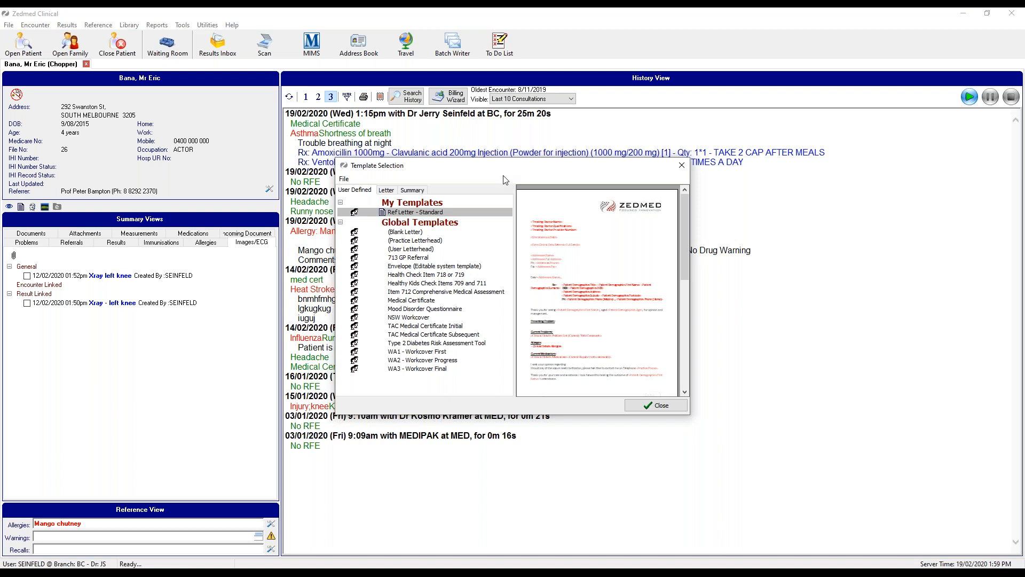
# Step: Check the import and export options for templates, and close the template selection
pyautogui.click(343, 180)
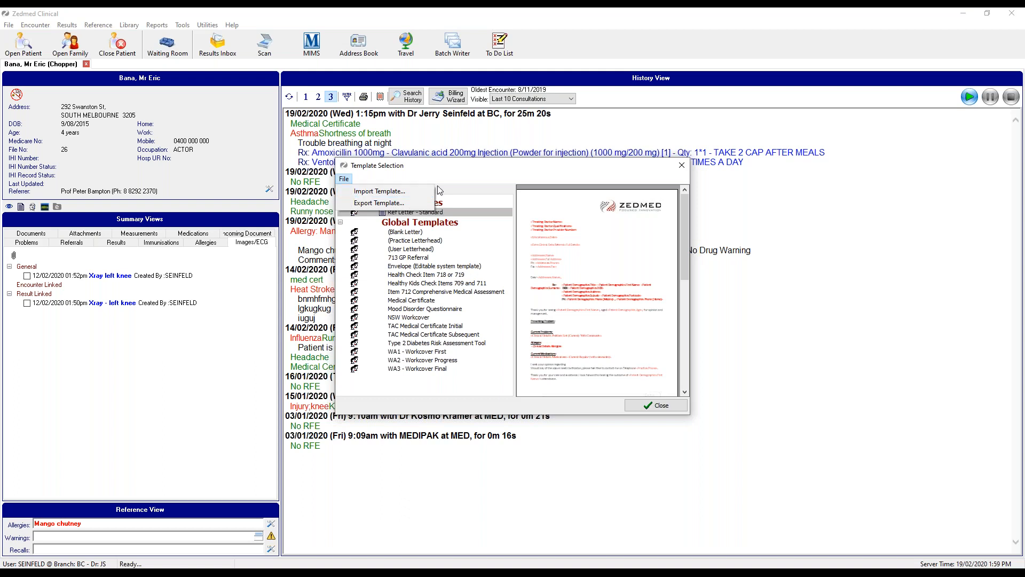
pyautogui.click(489, 183)
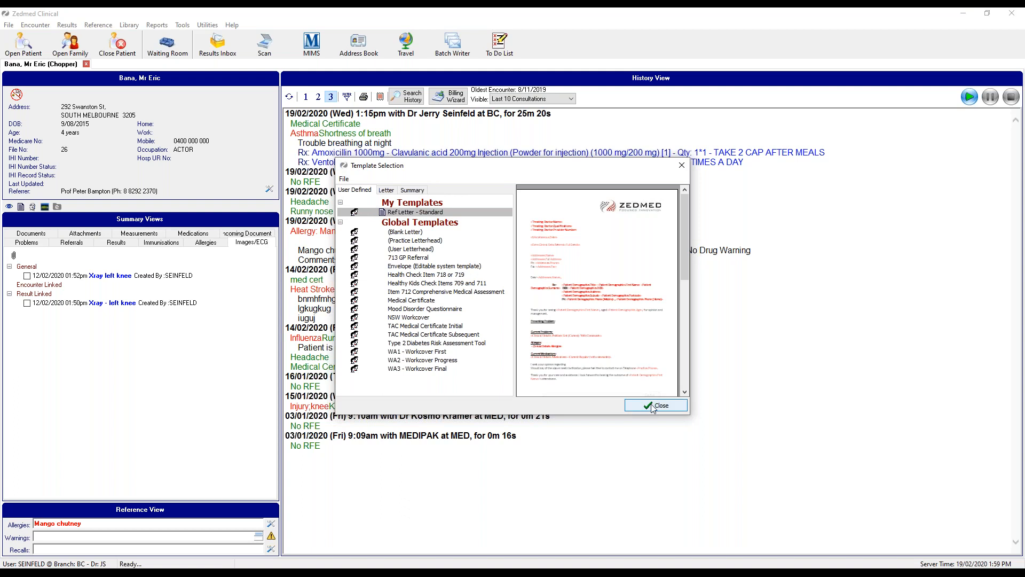
pyautogui.press('Up')
pyautogui.press('Escape')
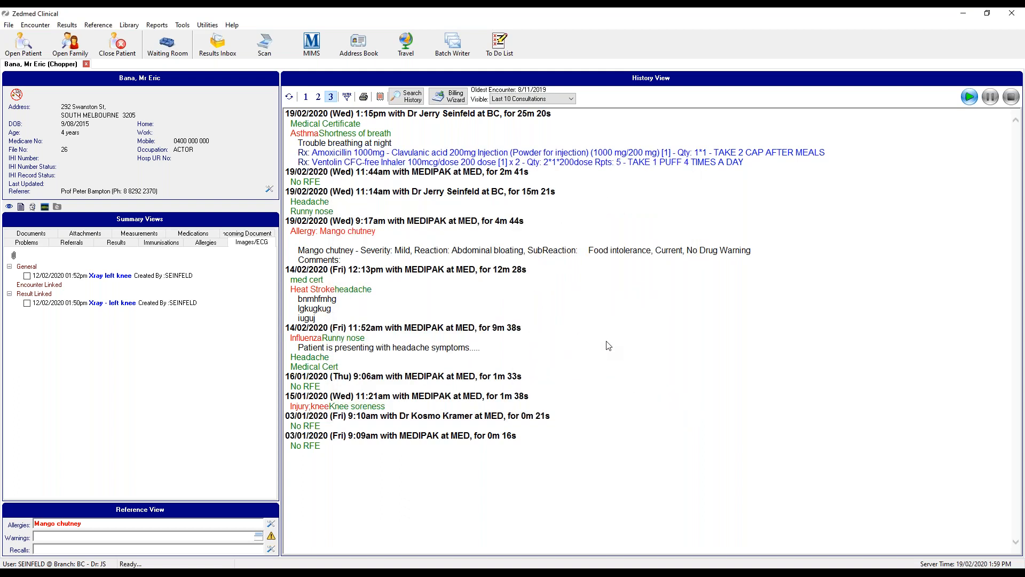
# Step: Switch to the running Lunch & Learn slide show in PowerPoint
pyautogui.hotkey('alt', 'Tab')
pyautogui.hotkey('alt', 'Tab')
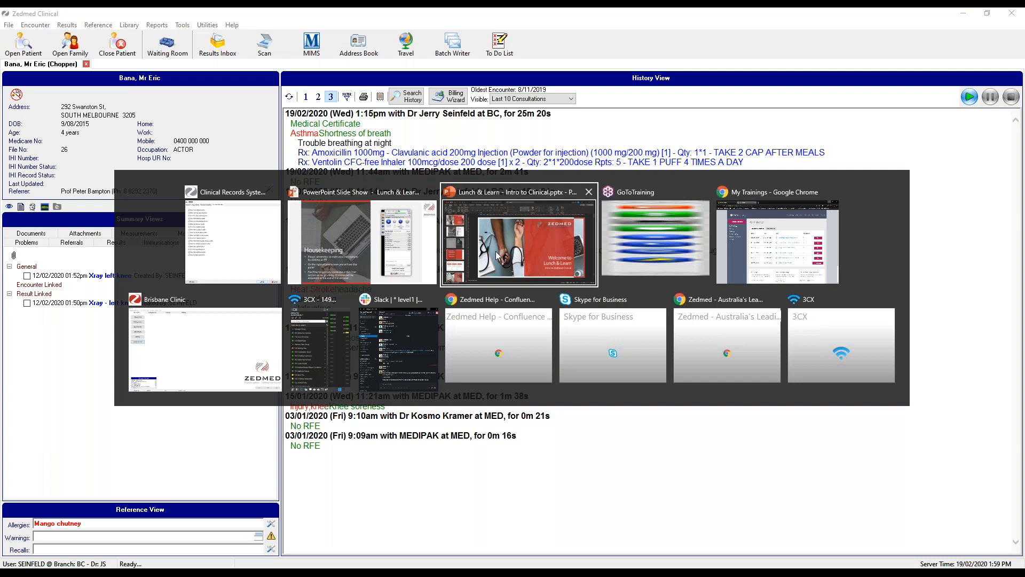
pyautogui.click(362, 240)
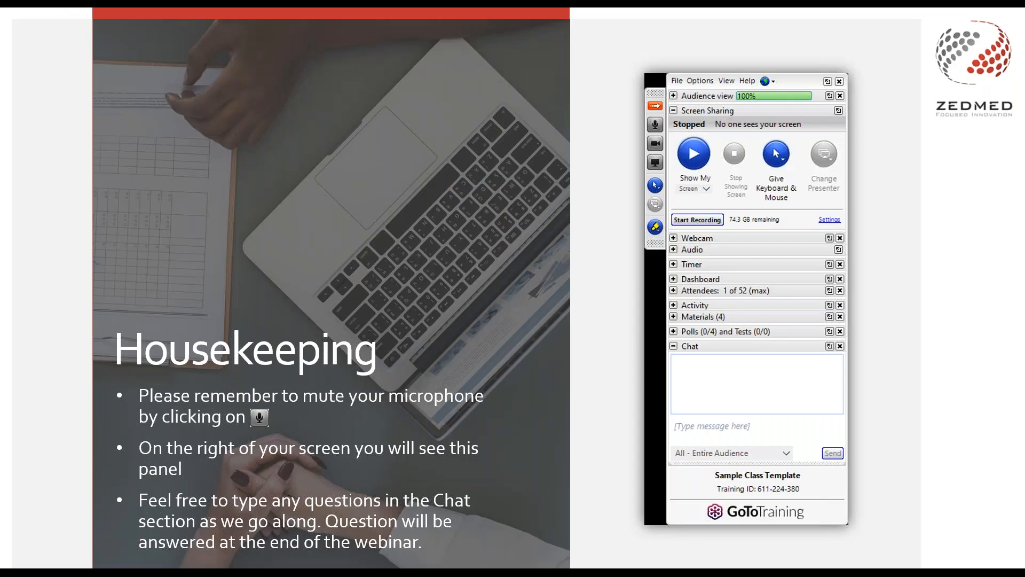
pyautogui.press('Right')
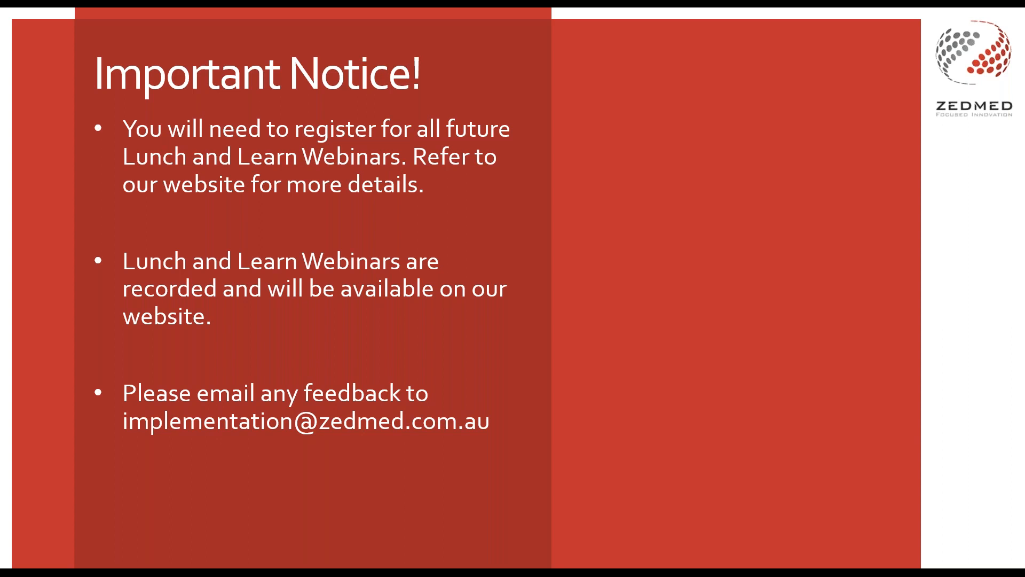
pyautogui.press('Right')
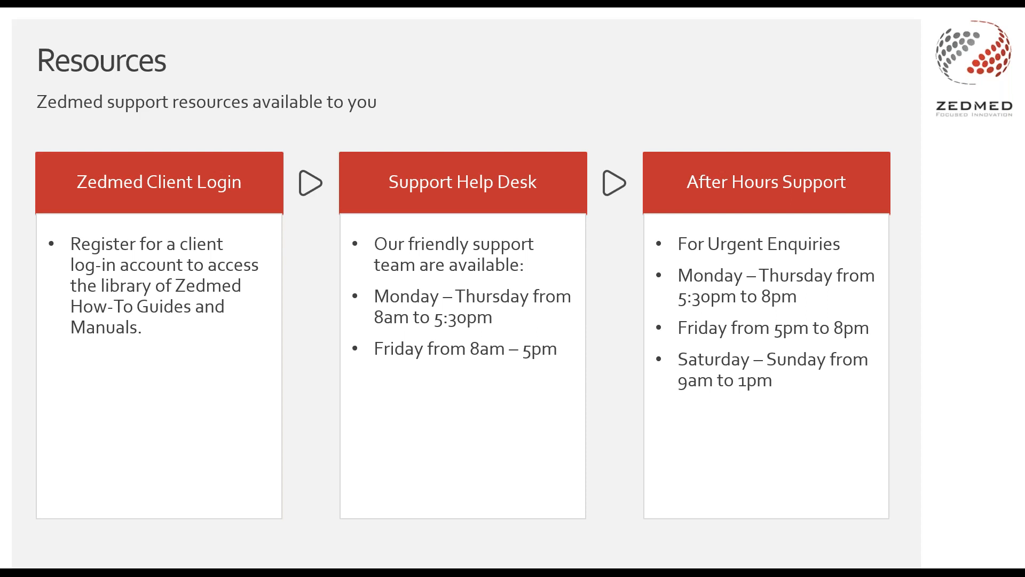
pyautogui.press('Right')
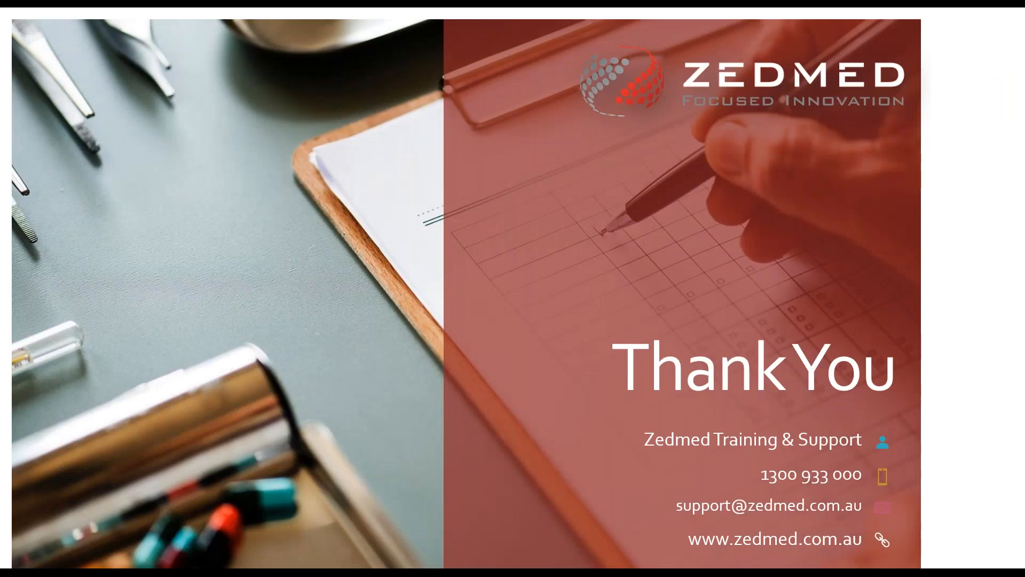